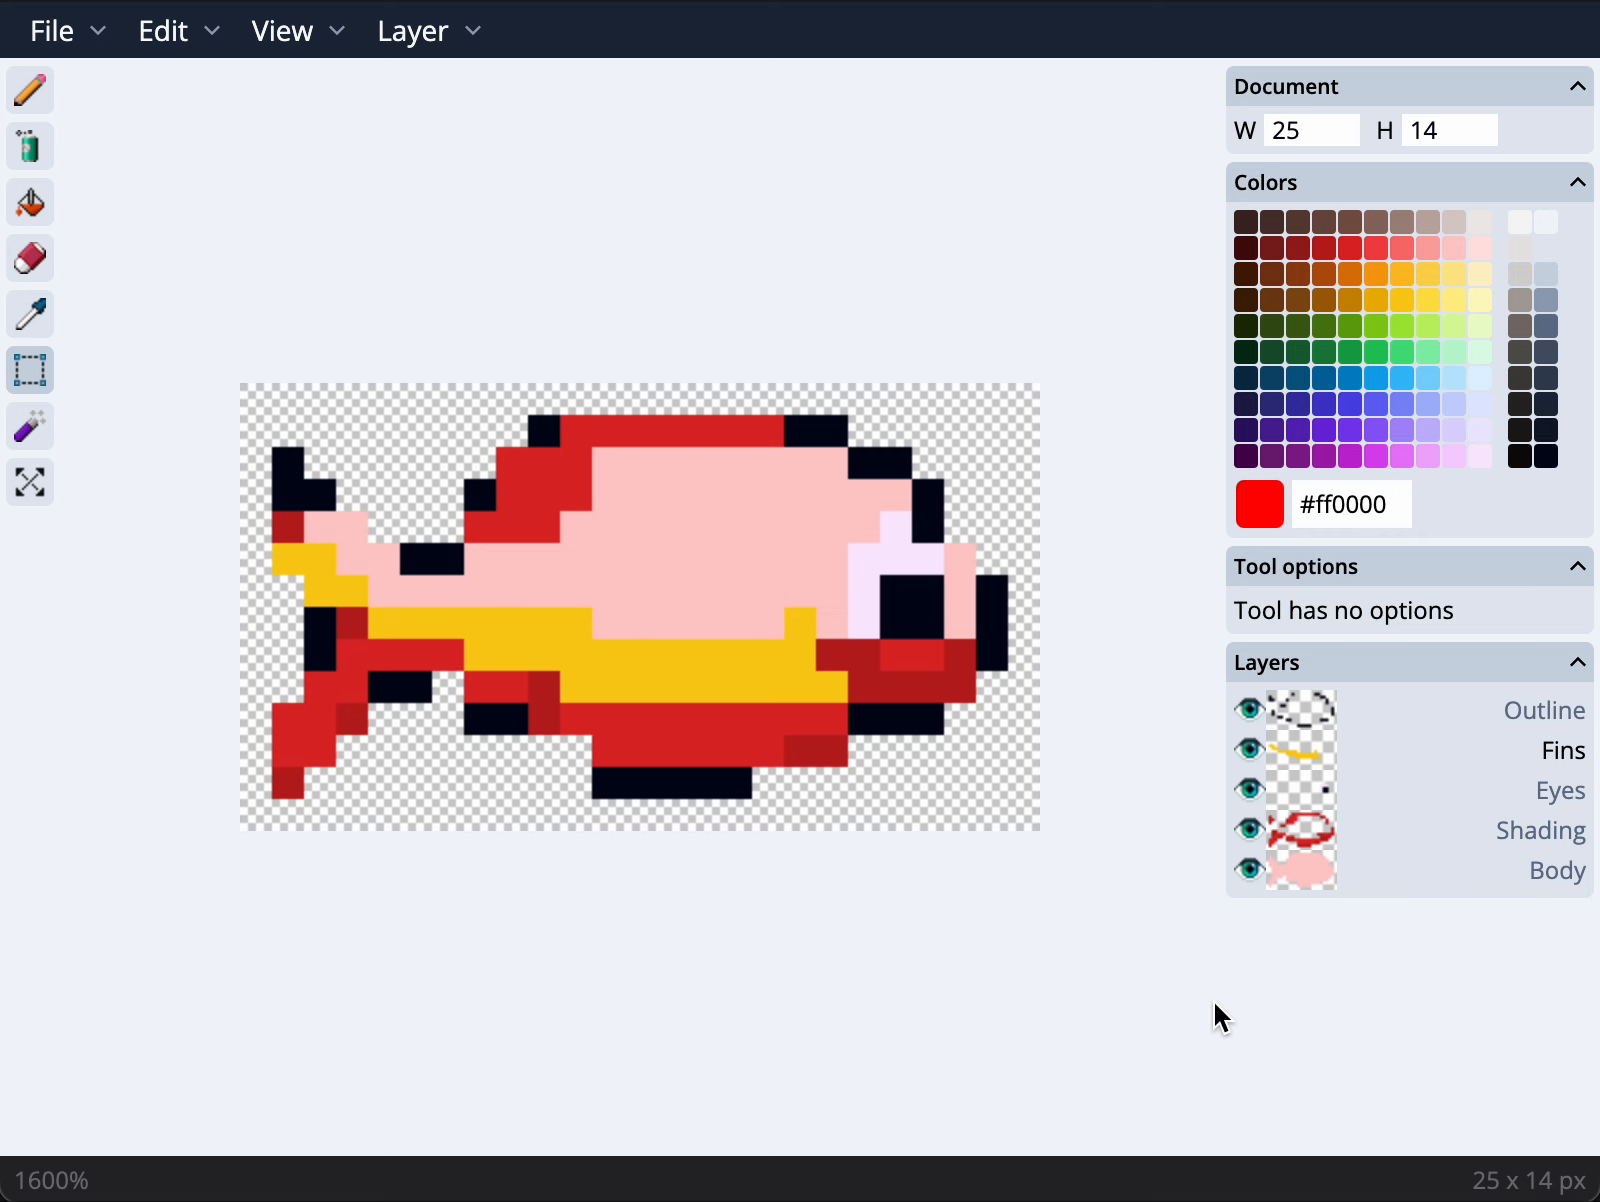
Hide the Outline, Fins, Eyes and Shading layers so that only the Body layer is shown
key("plus")
key("minus")
left_click(1252, 718)
left_click(1252, 718)
left_click(1252, 748)
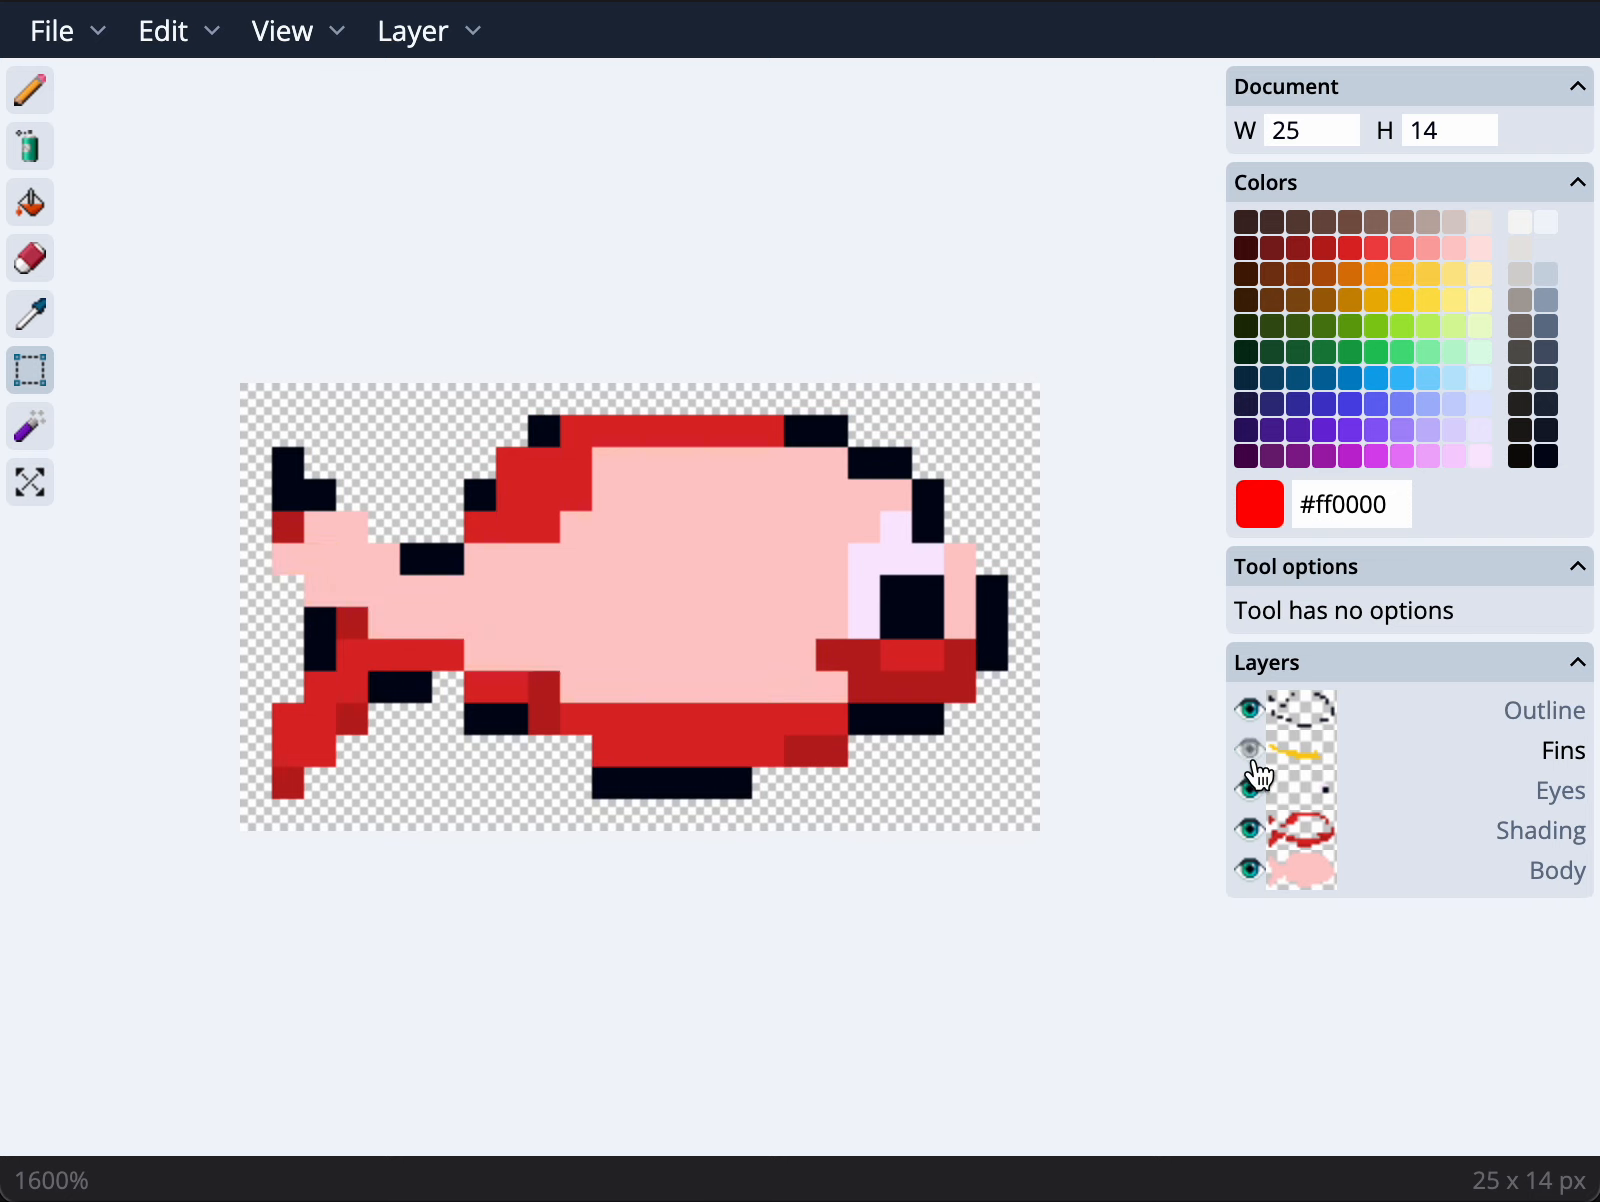
left_click(1252, 712)
left_click(1252, 792)
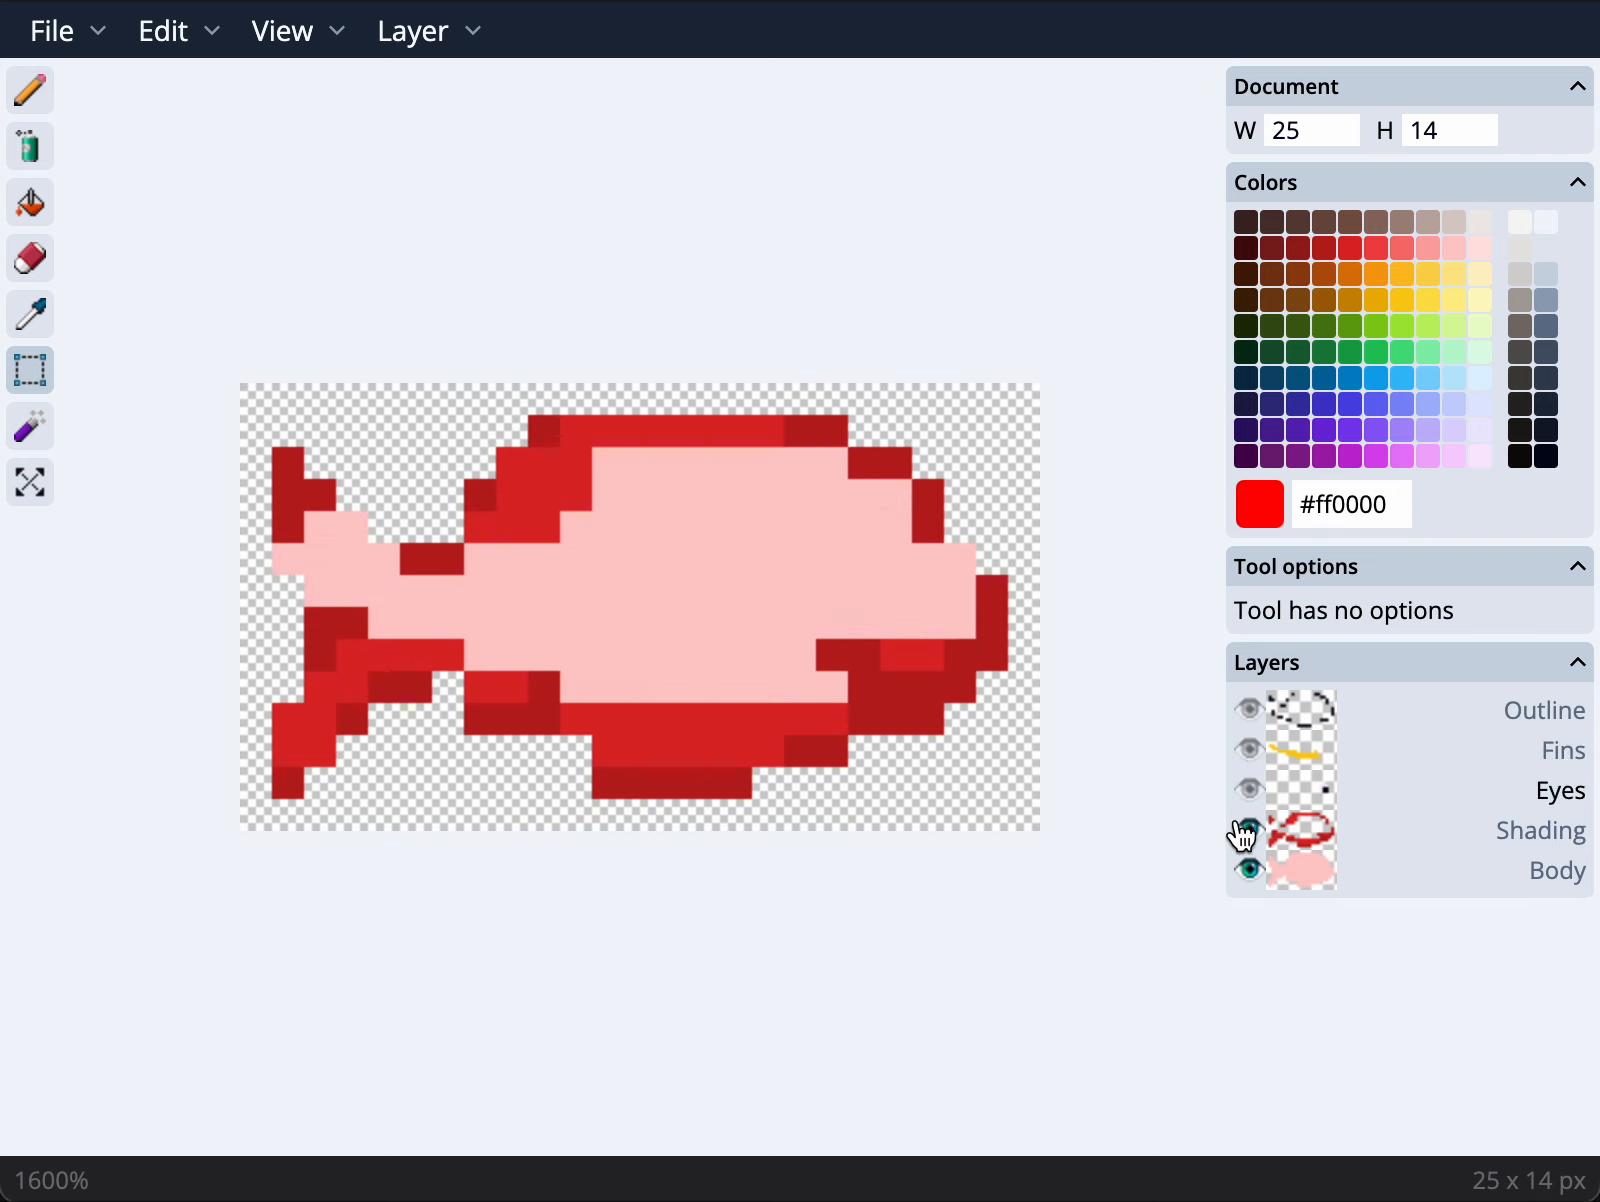
left_click(1252, 828)
Show the Shading, Eyes, Fins and Outline layers again
left_click(1252, 828)
left_click(1250, 790)
left_click(1250, 750)
left_click(1249, 708)
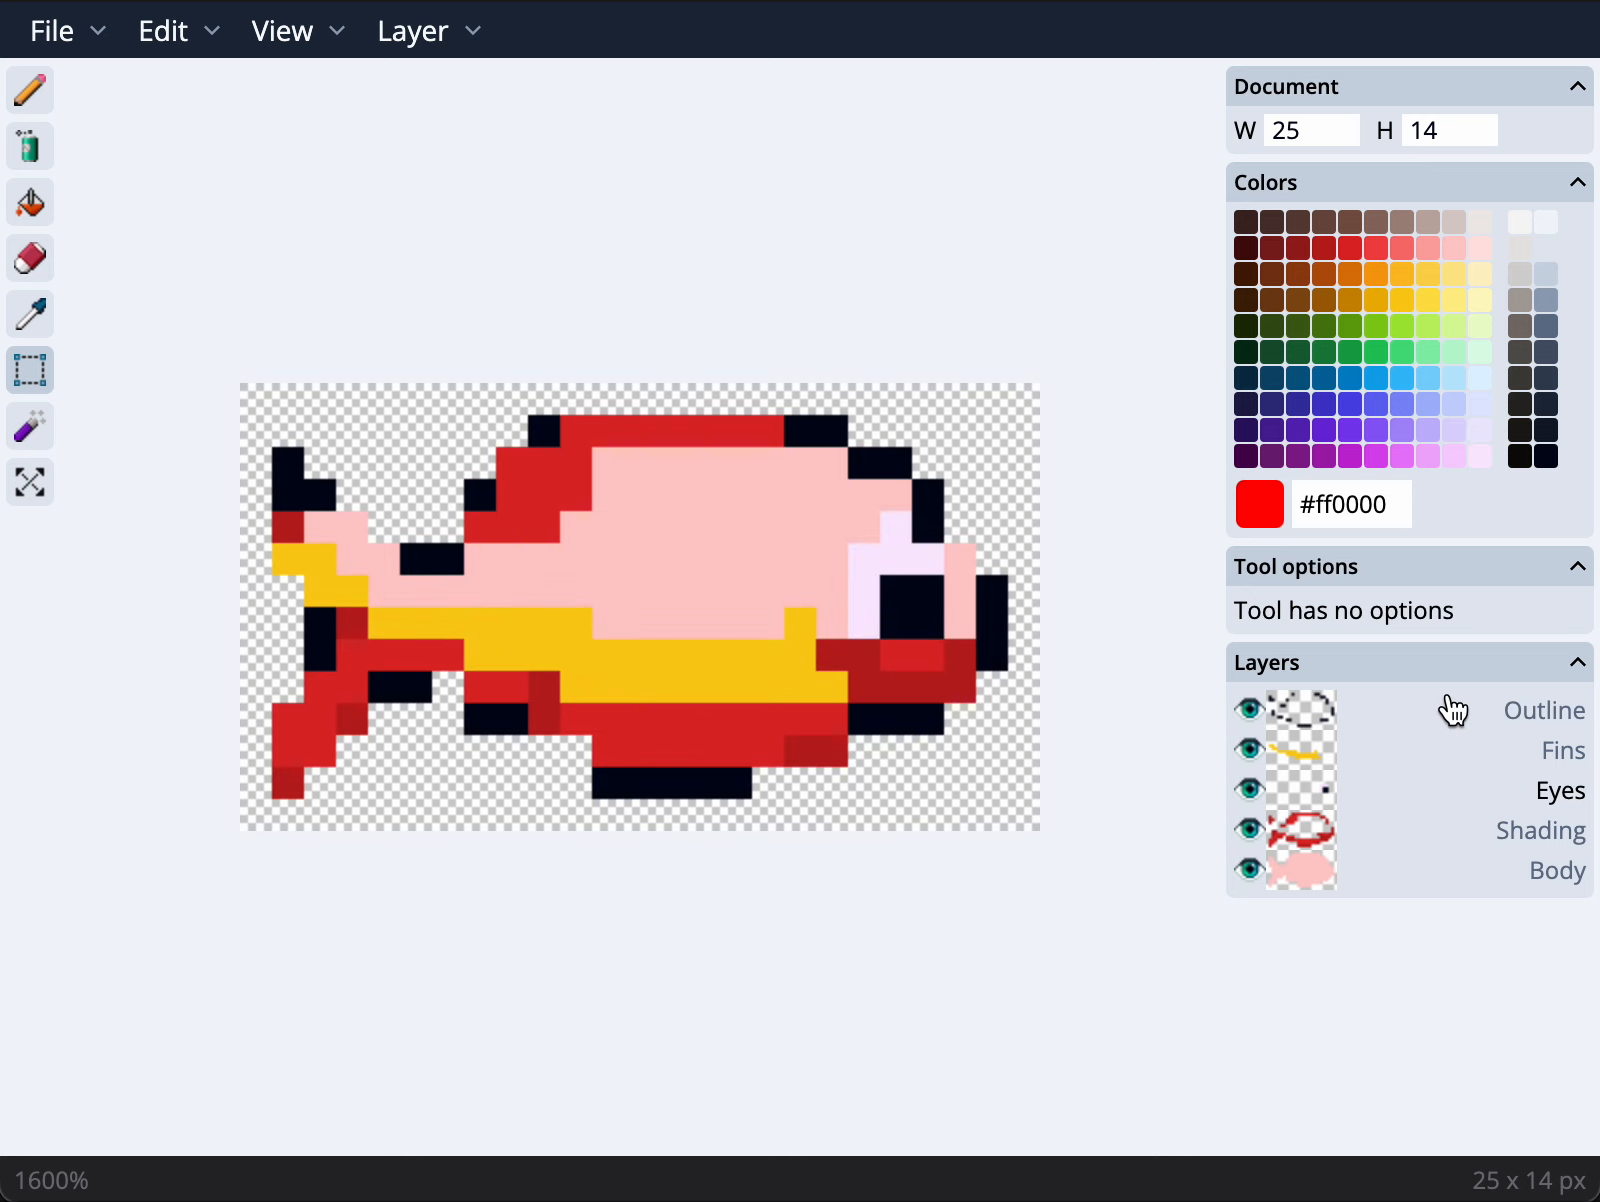
Reorder the layers to Fins, Body, Eyes, Shading, Outline, and delete the Body layer
mouse_move(1450, 711)
left_mouse_down()
mouse_move(1455, 878)
mouse_move(1446, 750)
left_mouse_up()
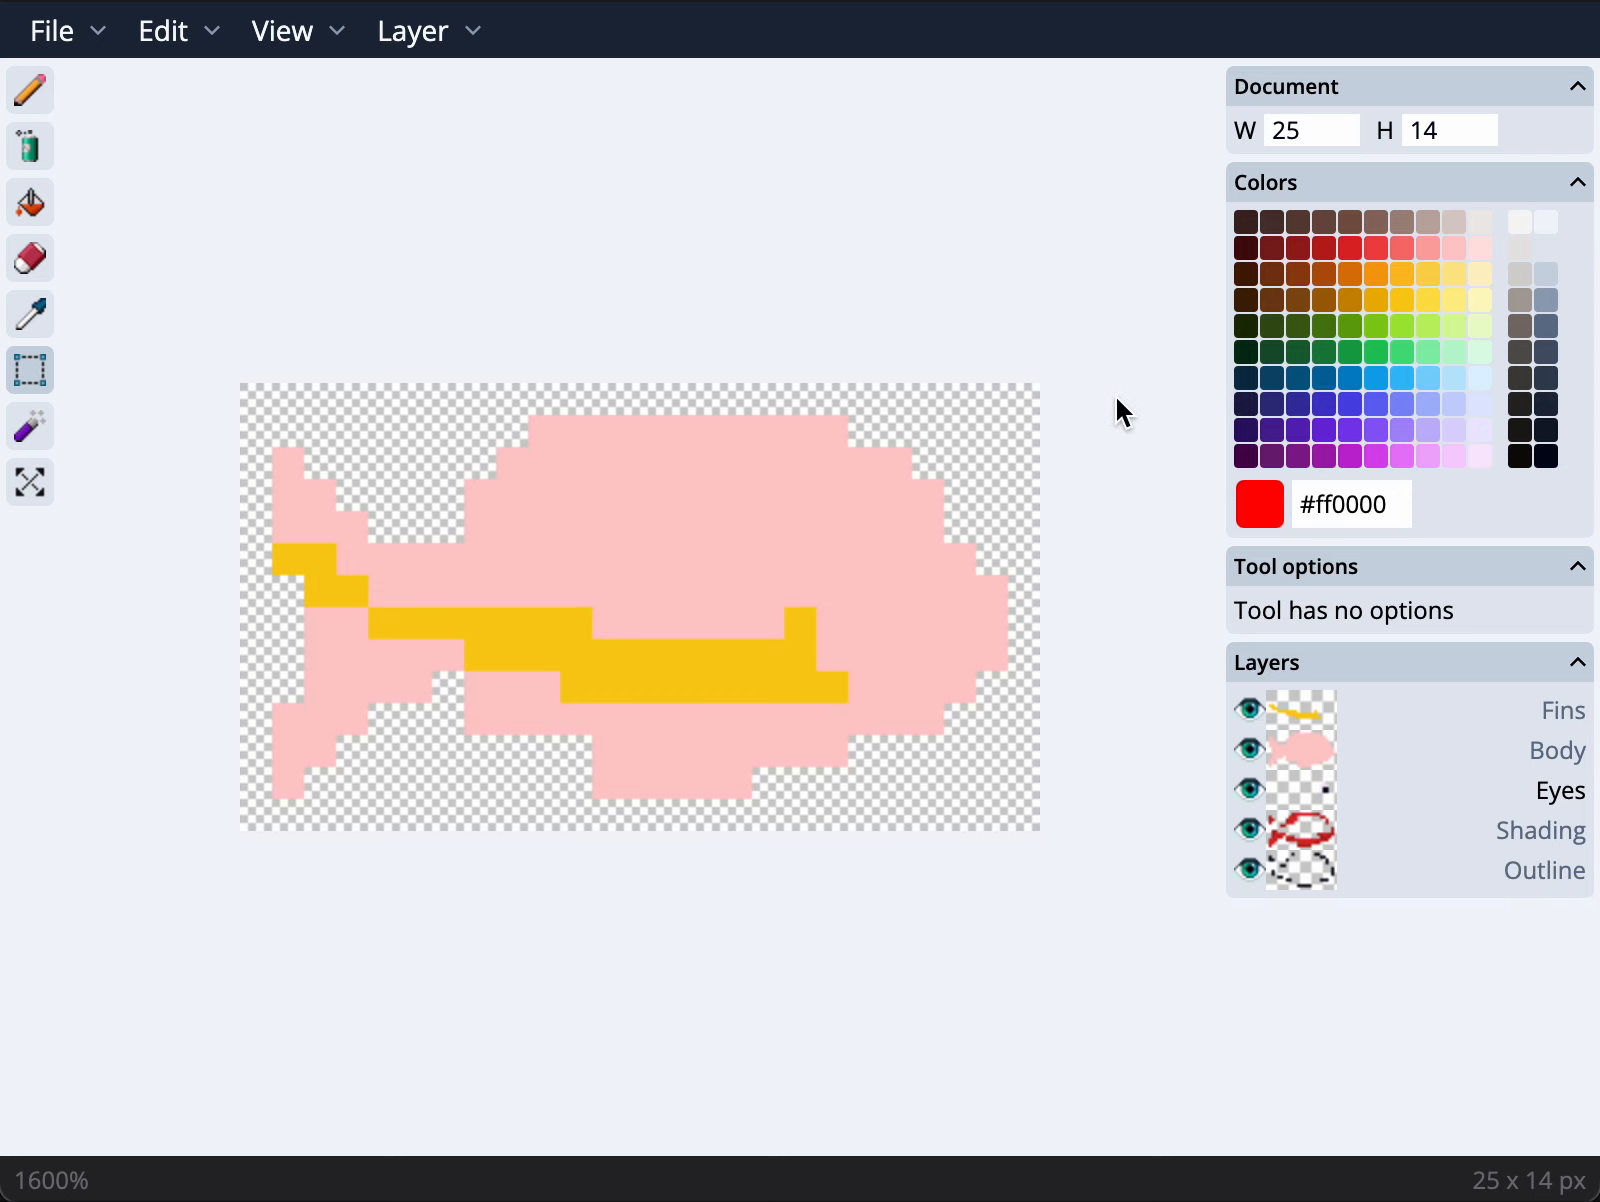
left_click(1249, 750)
left_click(1249, 750)
left_click(1422, 762)
right_click(1422, 762)
left_click(1457, 912)
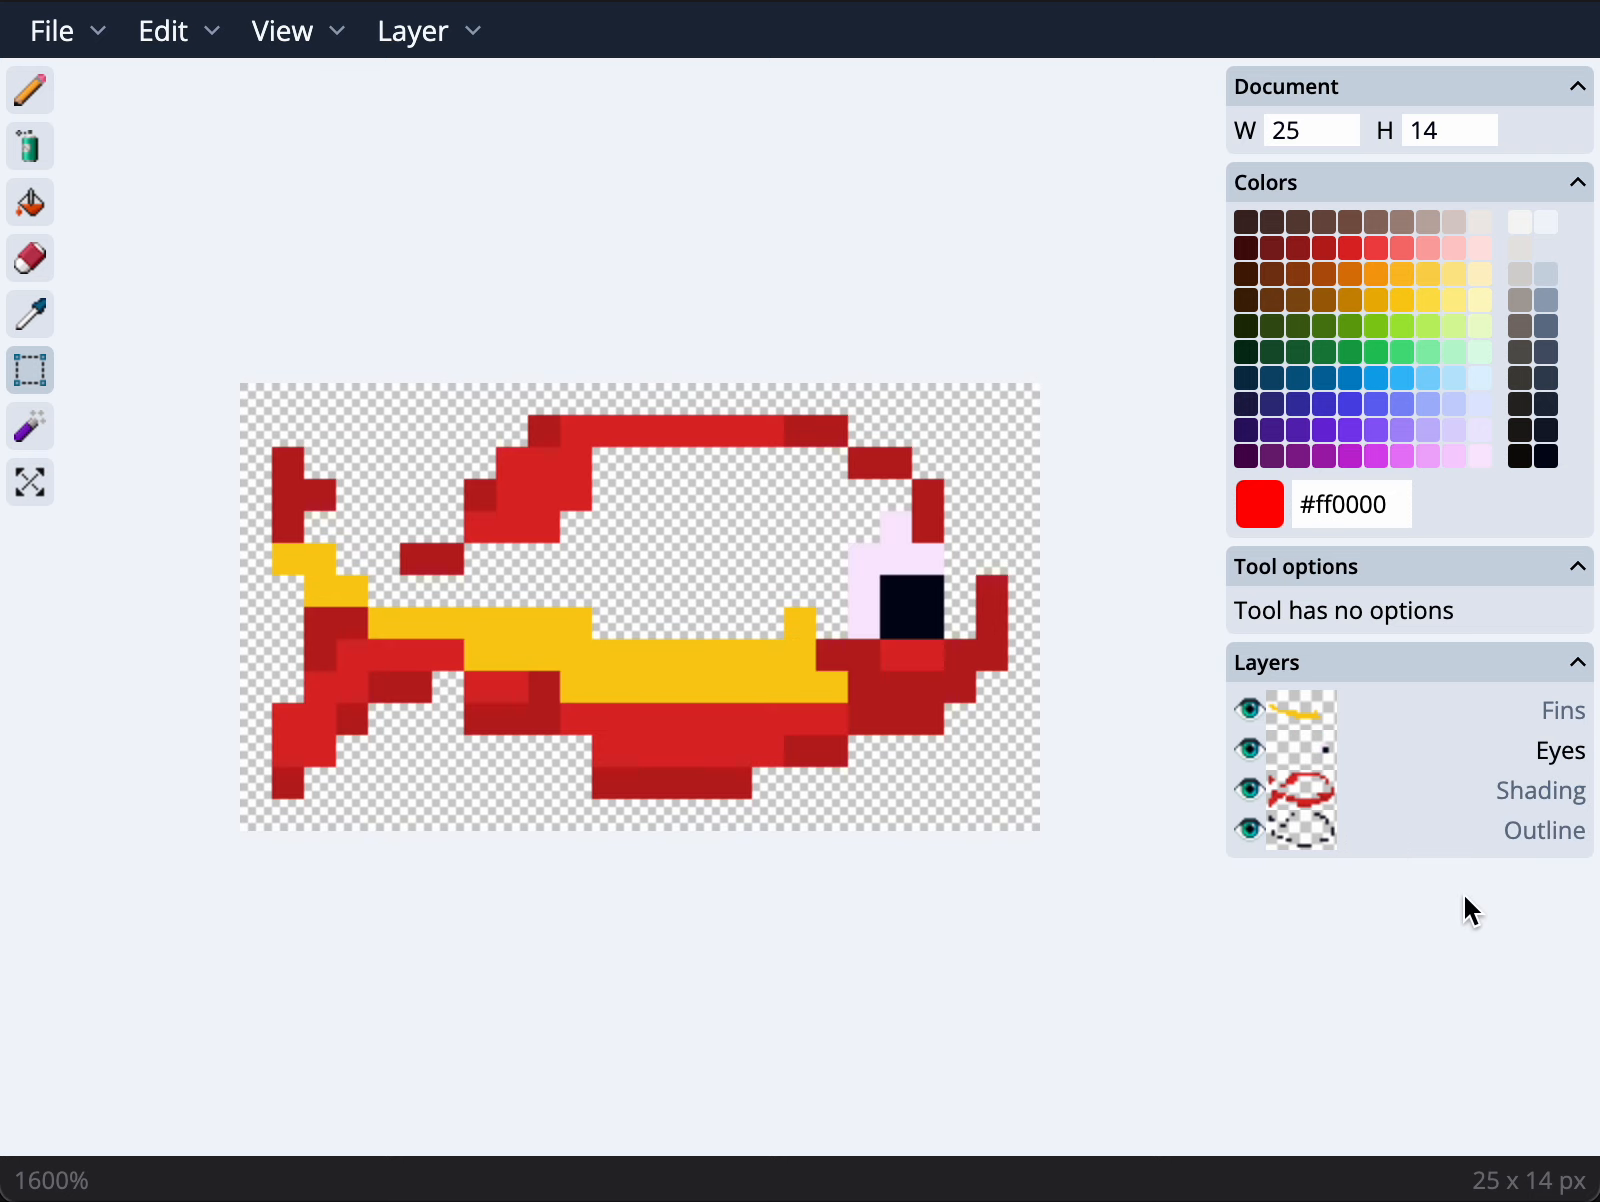
Undo the deletion of the Body layer and all the layer reordering
key("super+z")
left_click(183, 36)
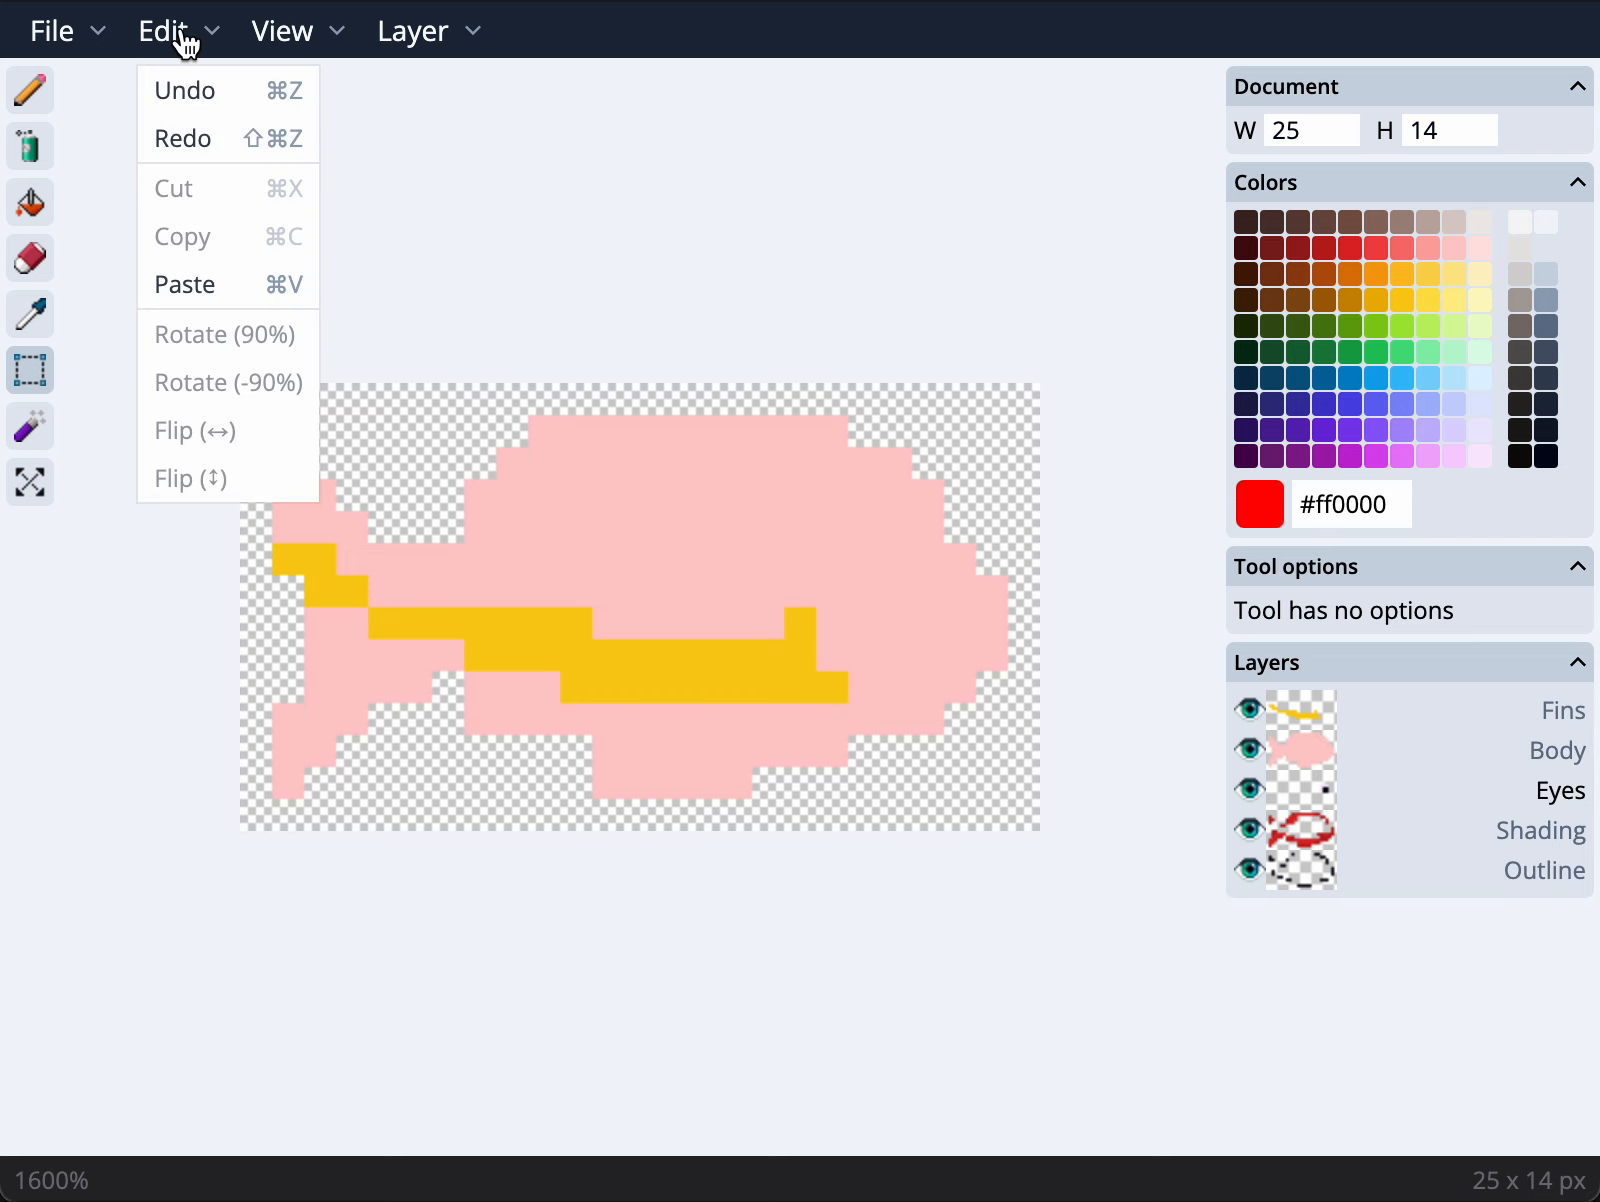
left_click(193, 92)
key("super+z")
key("super+z")
key("super+z")
key("super+z")
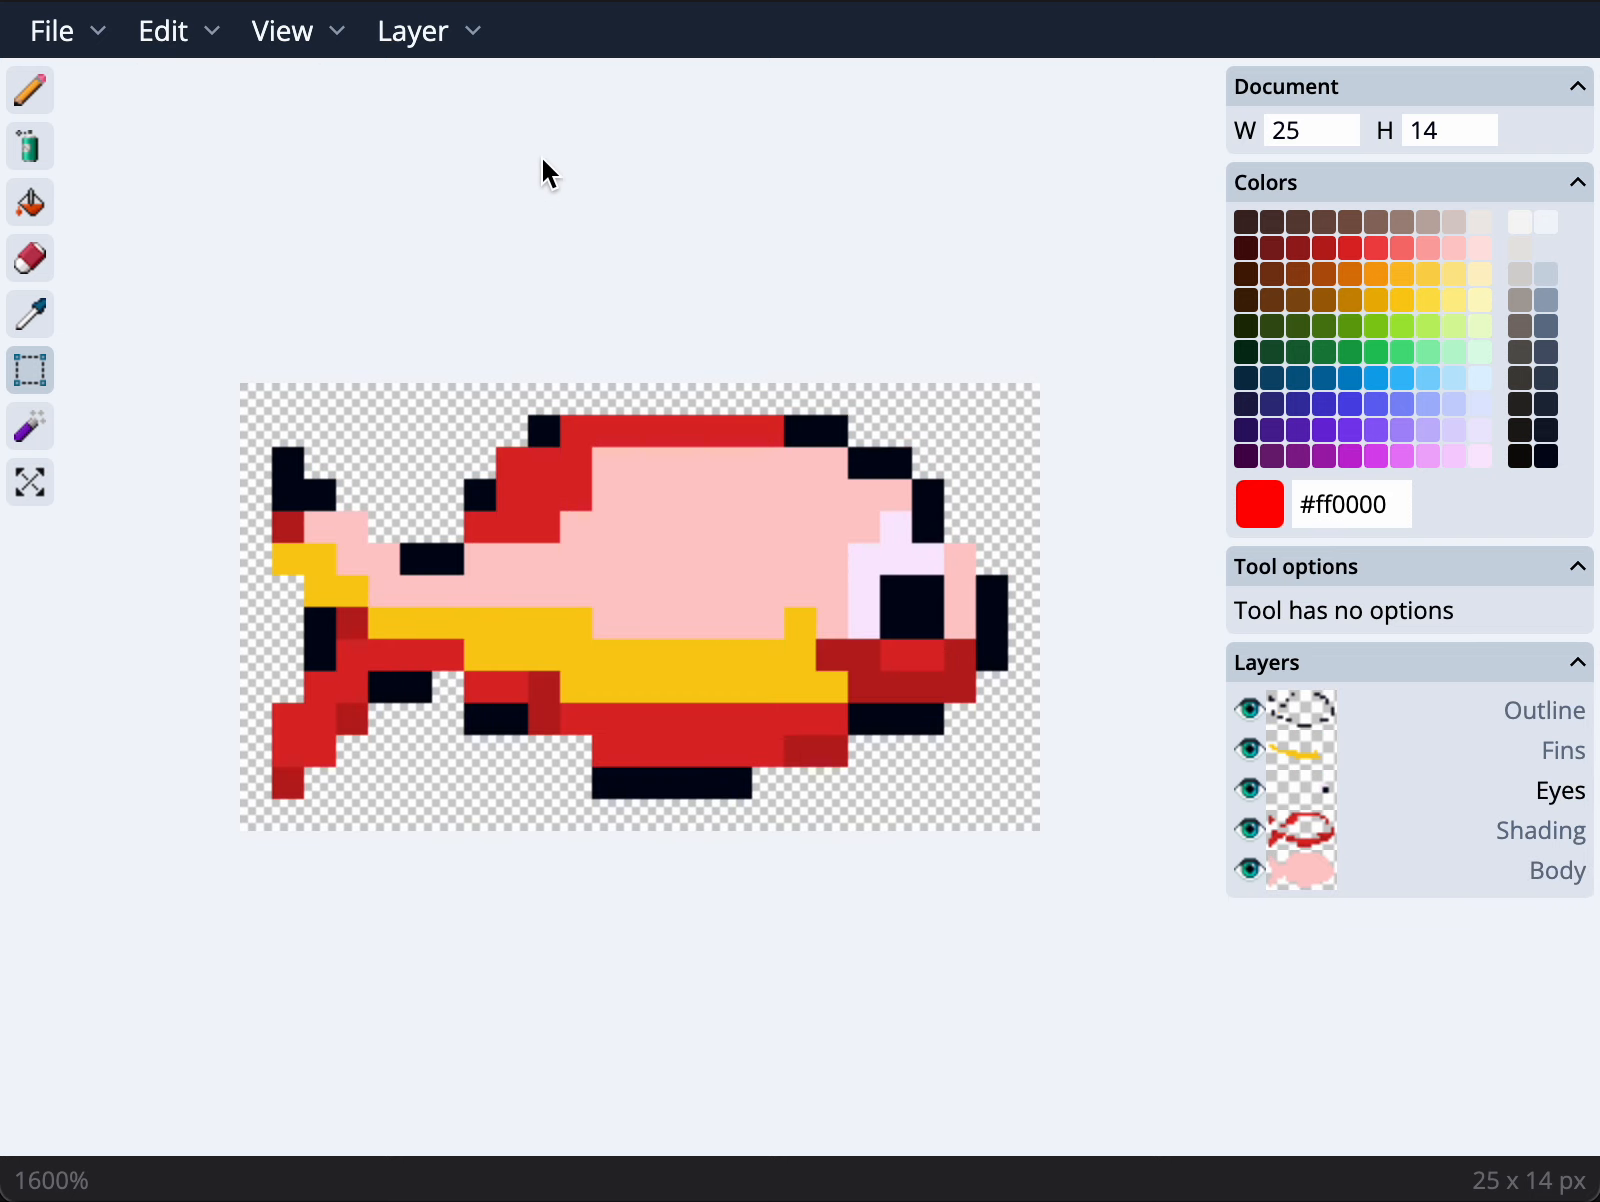
Undo and redo the layer visibility changes repeatedly, finishing with every layer shown
key("super+z")
key("super+z")
key("super+z")
key("super+z")
key("super+shift+z")
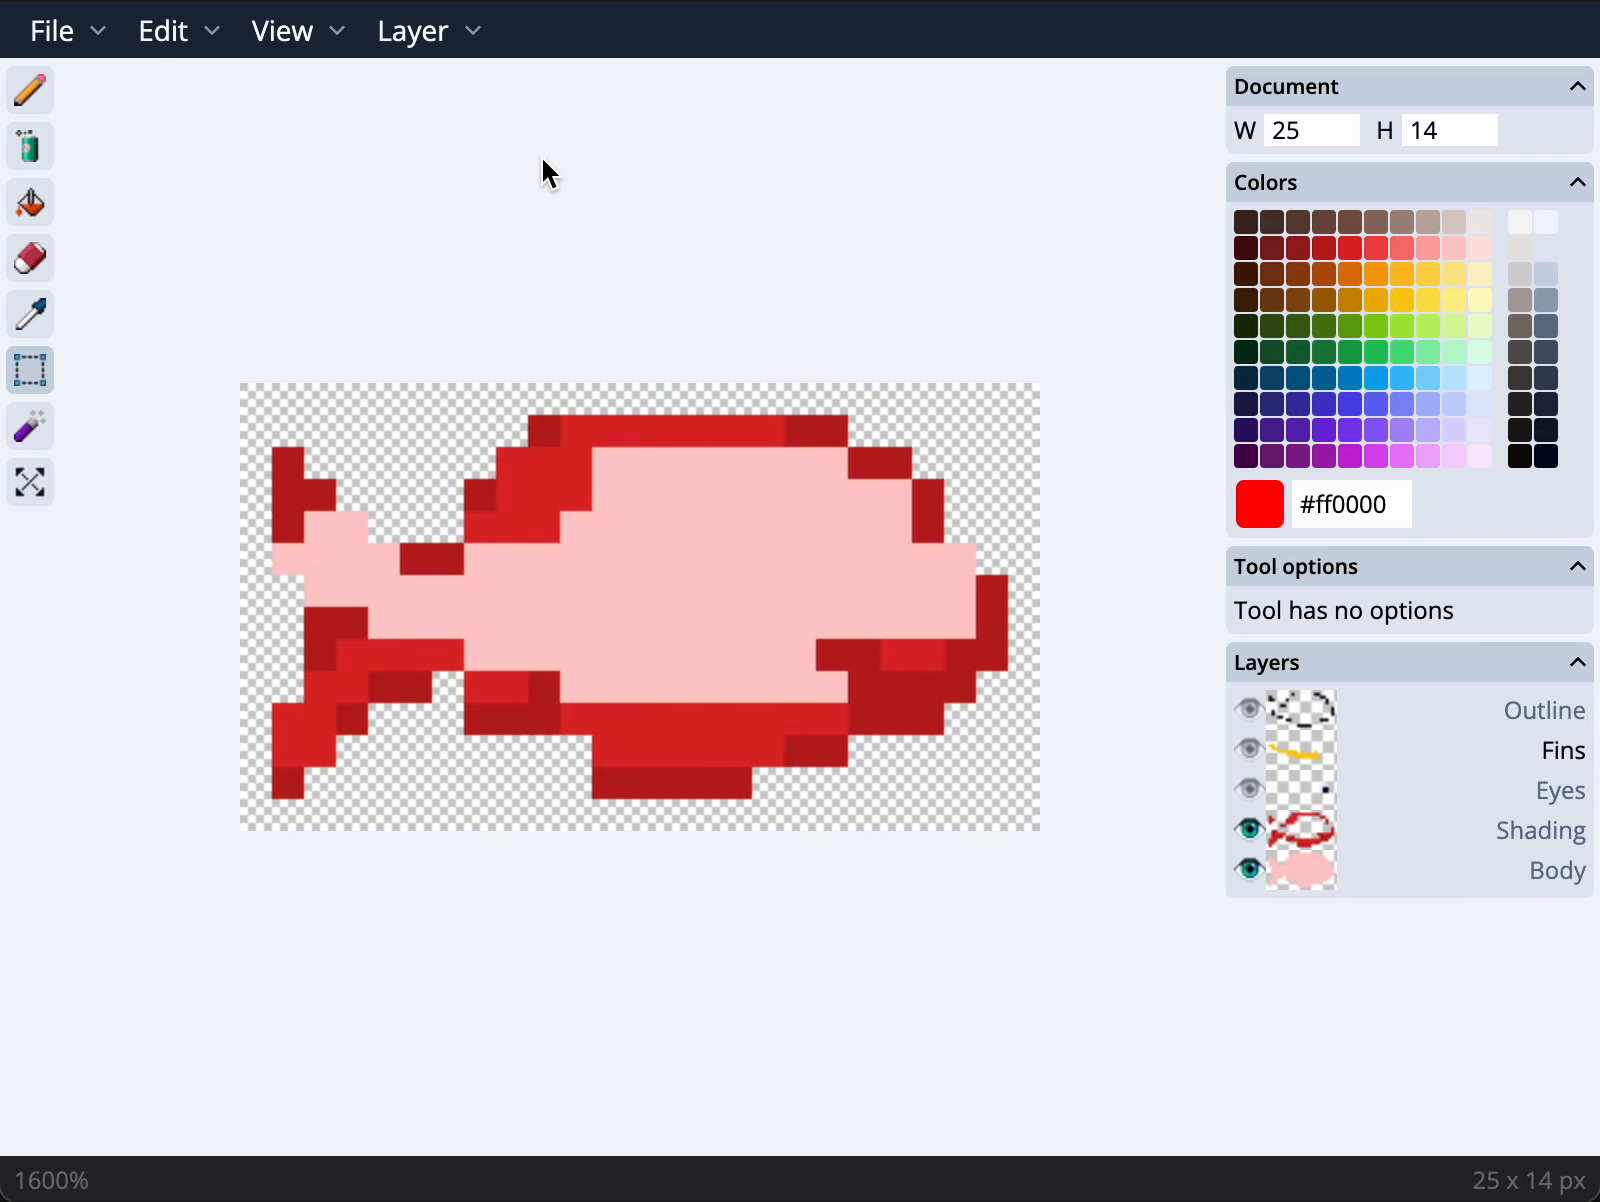
key("super+shift+z")
key("super+shift+z")
key("super+shift+z")
key("super+z")
key("super+z")
key("super+z")
key("super+z")
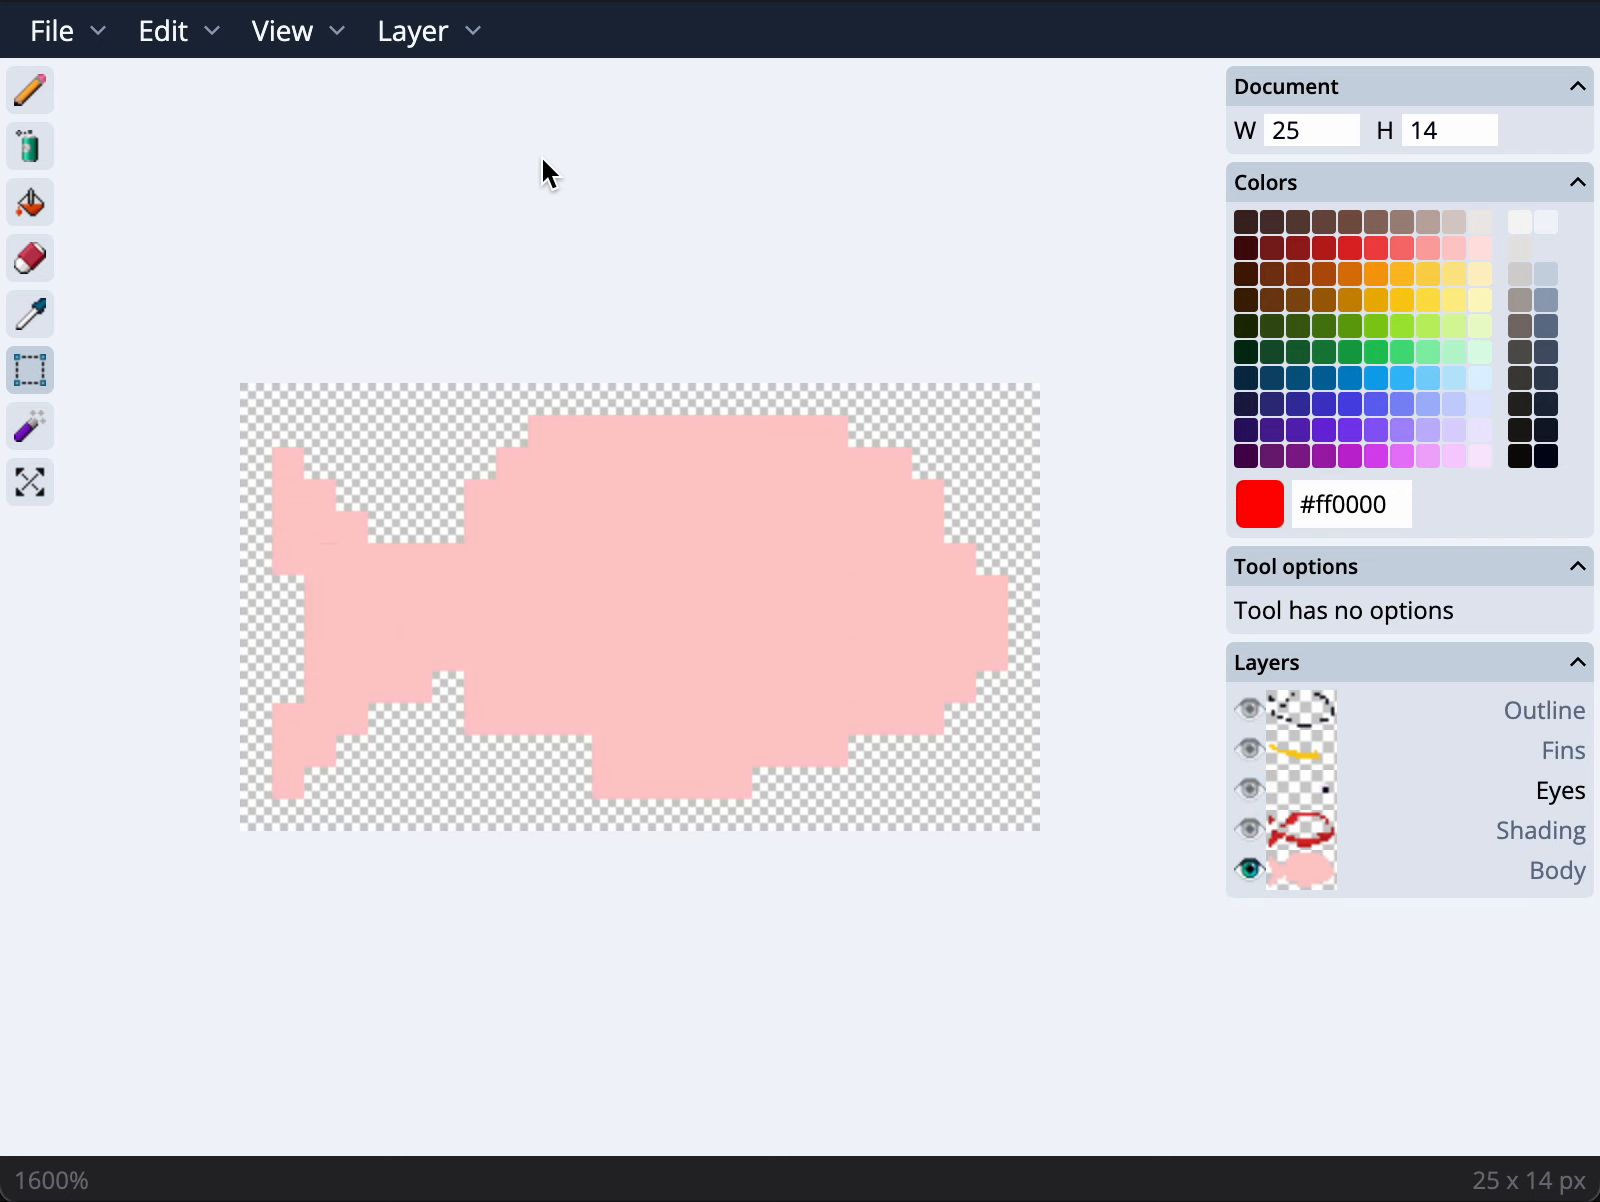
key("super+shift+z")
key("super+shift+z")
key("super+shift+z")
key("super+shift+z")
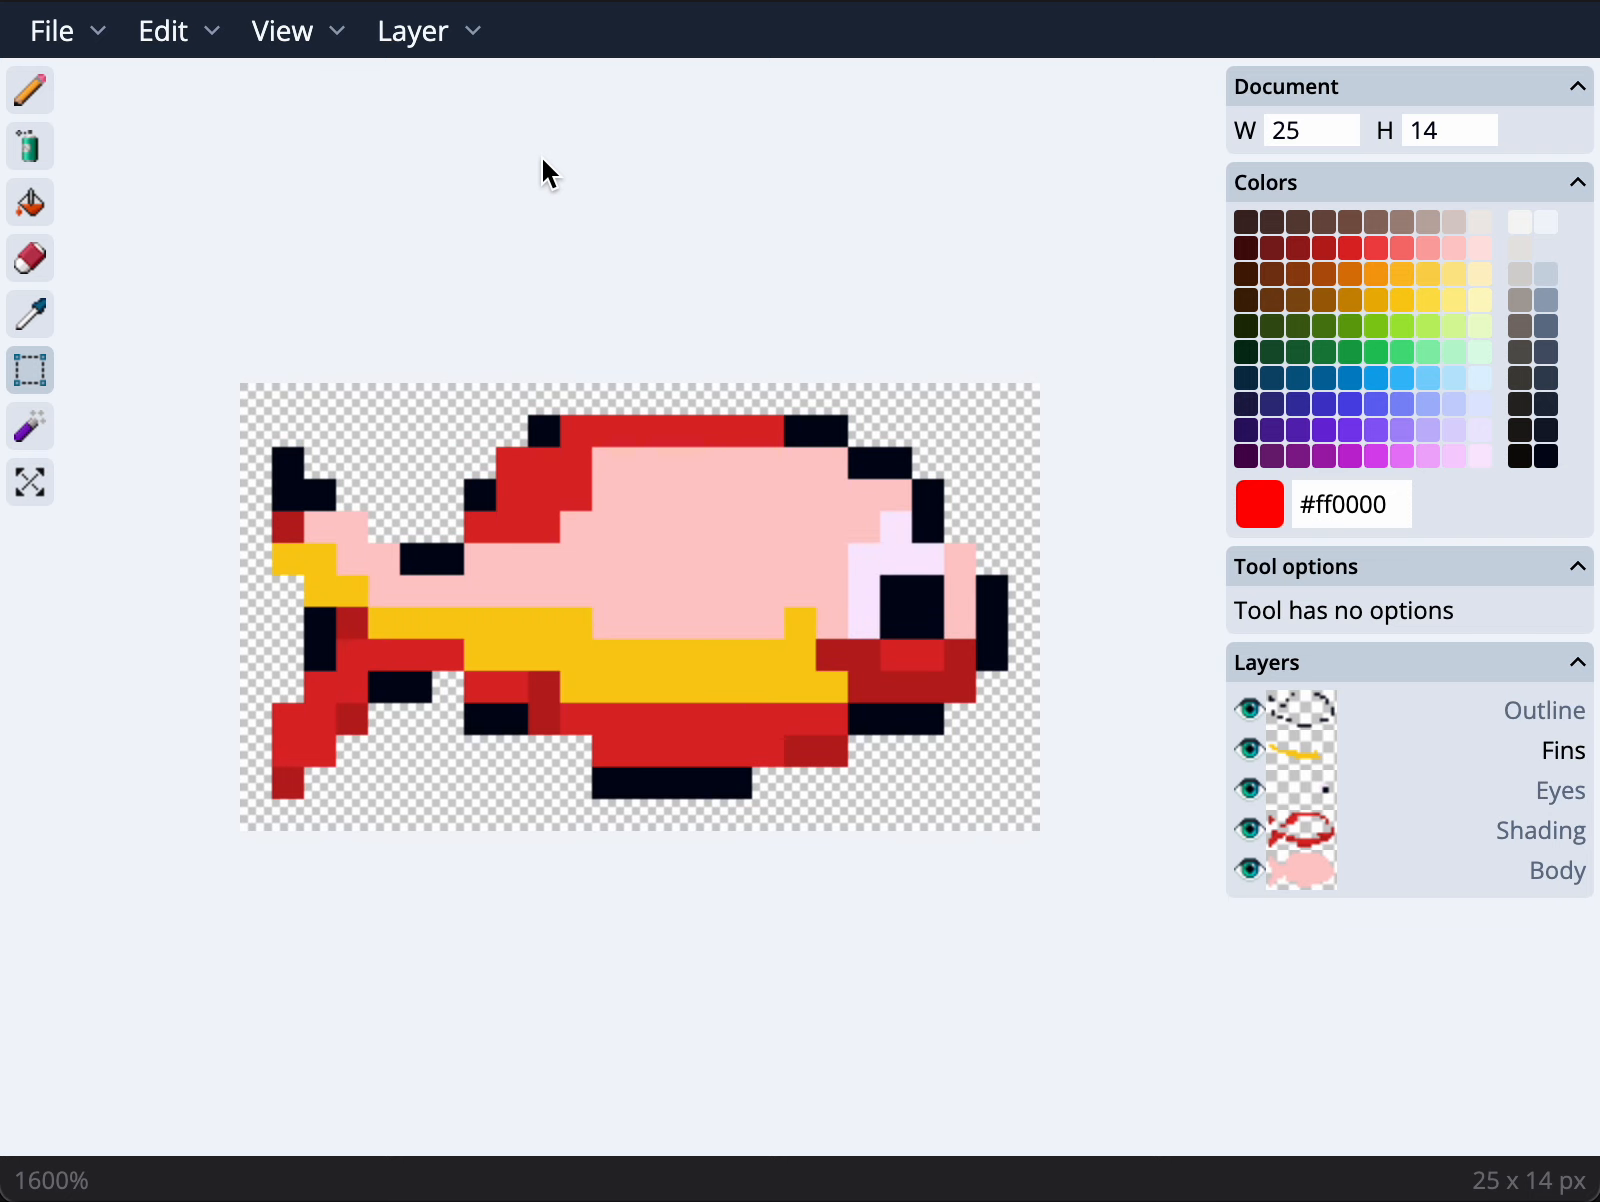
Hide the Fins layer and add a new layer above Outline
left_click(1410, 710)
right_click(1380, 720)
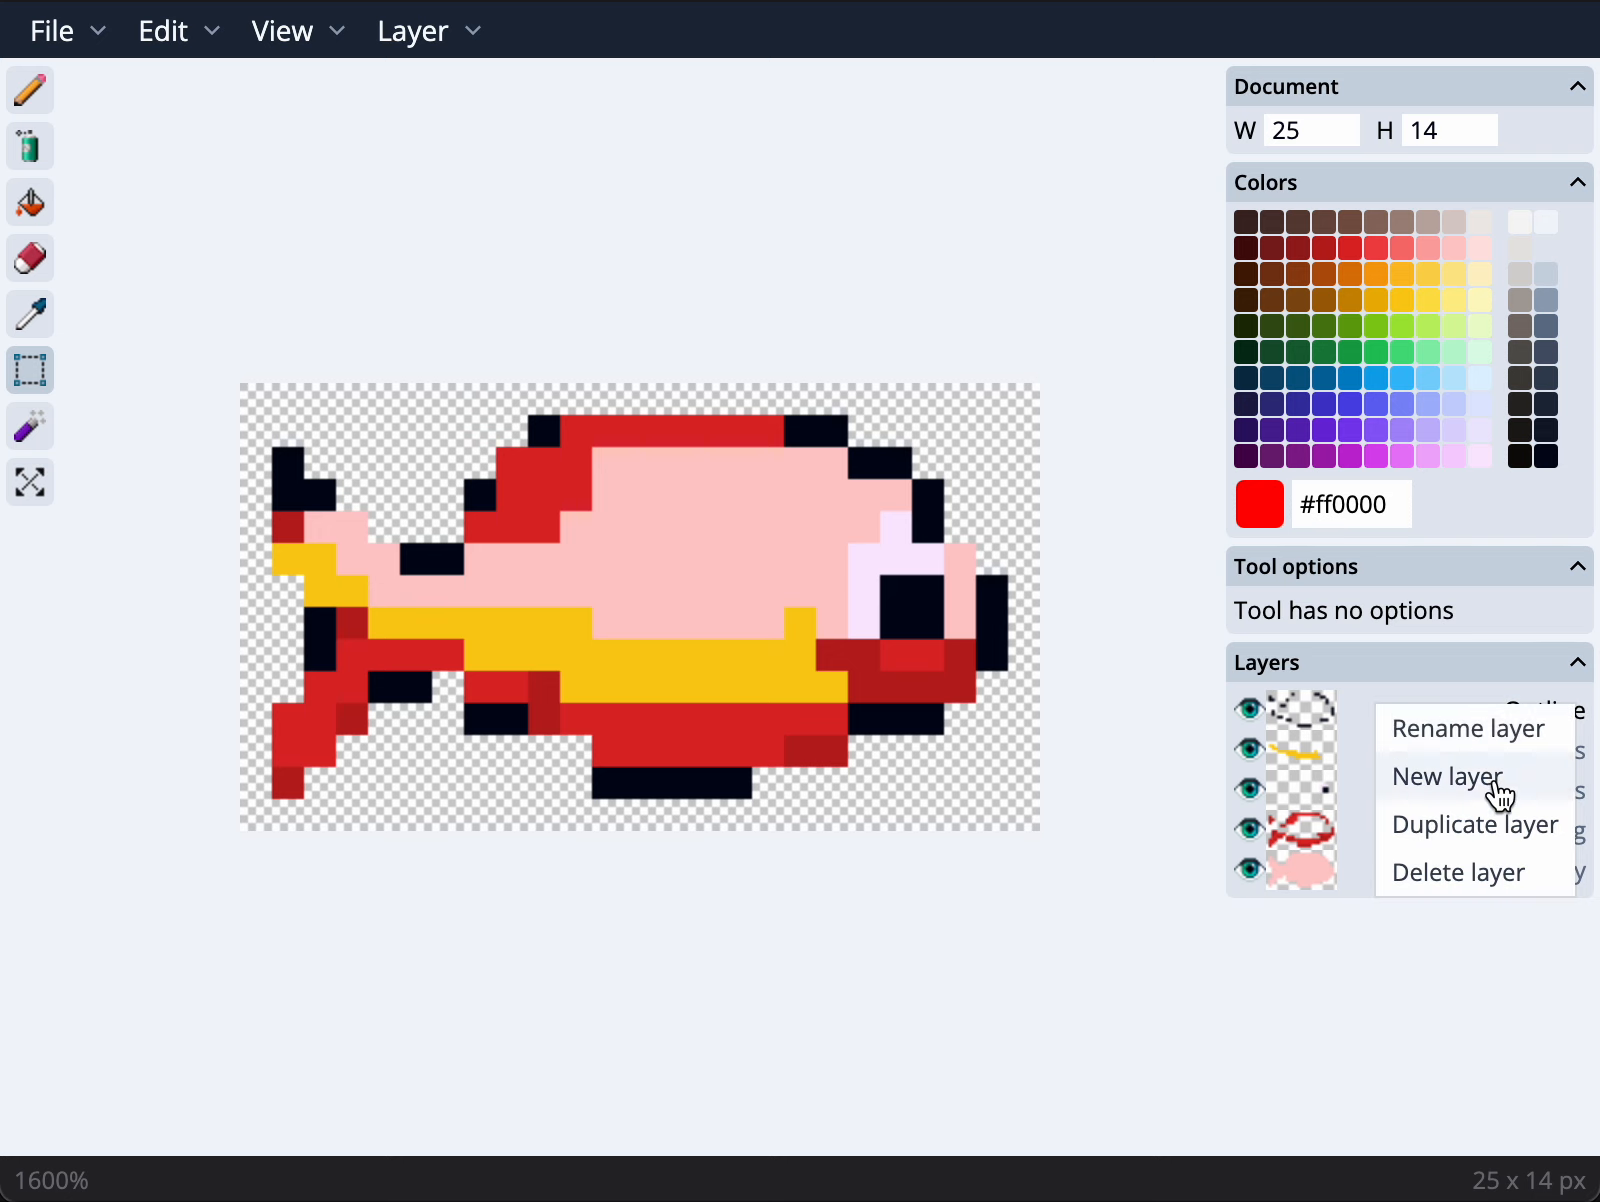
left_click(1251, 728)
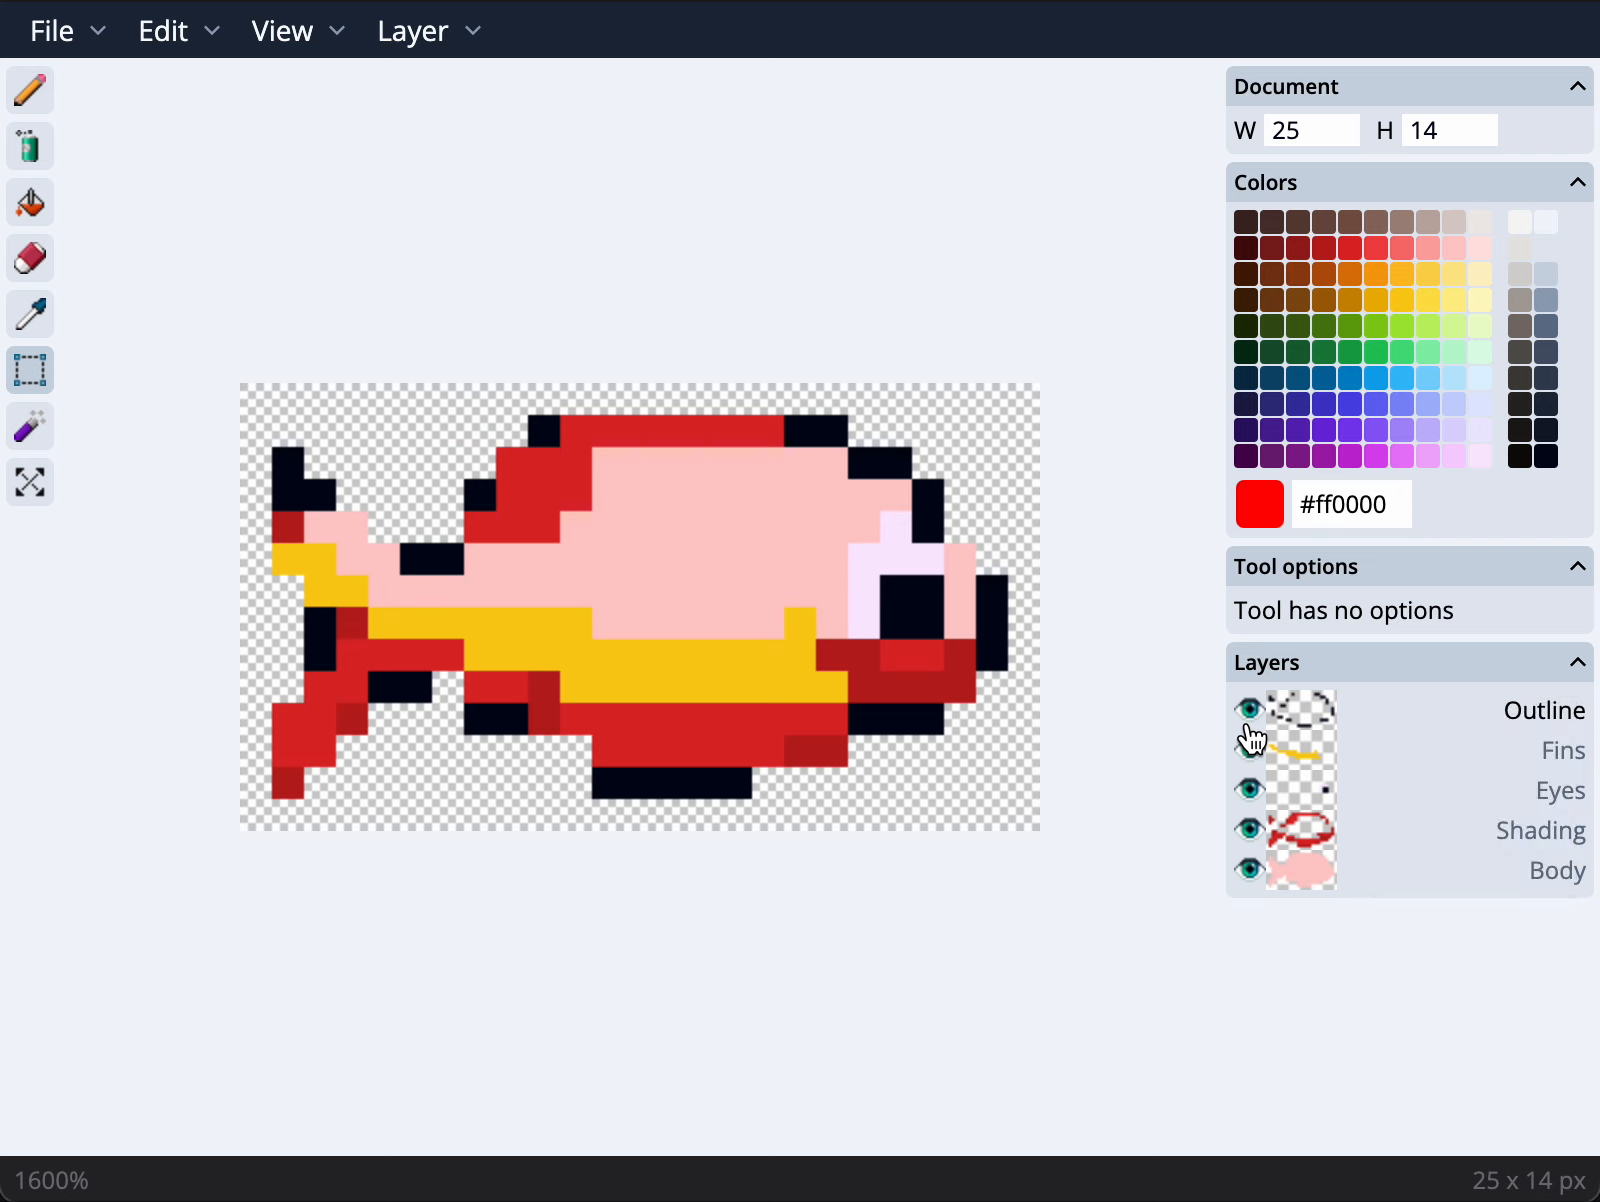
left_click(1249, 710)
left_click(1249, 710)
left_click(1250, 748)
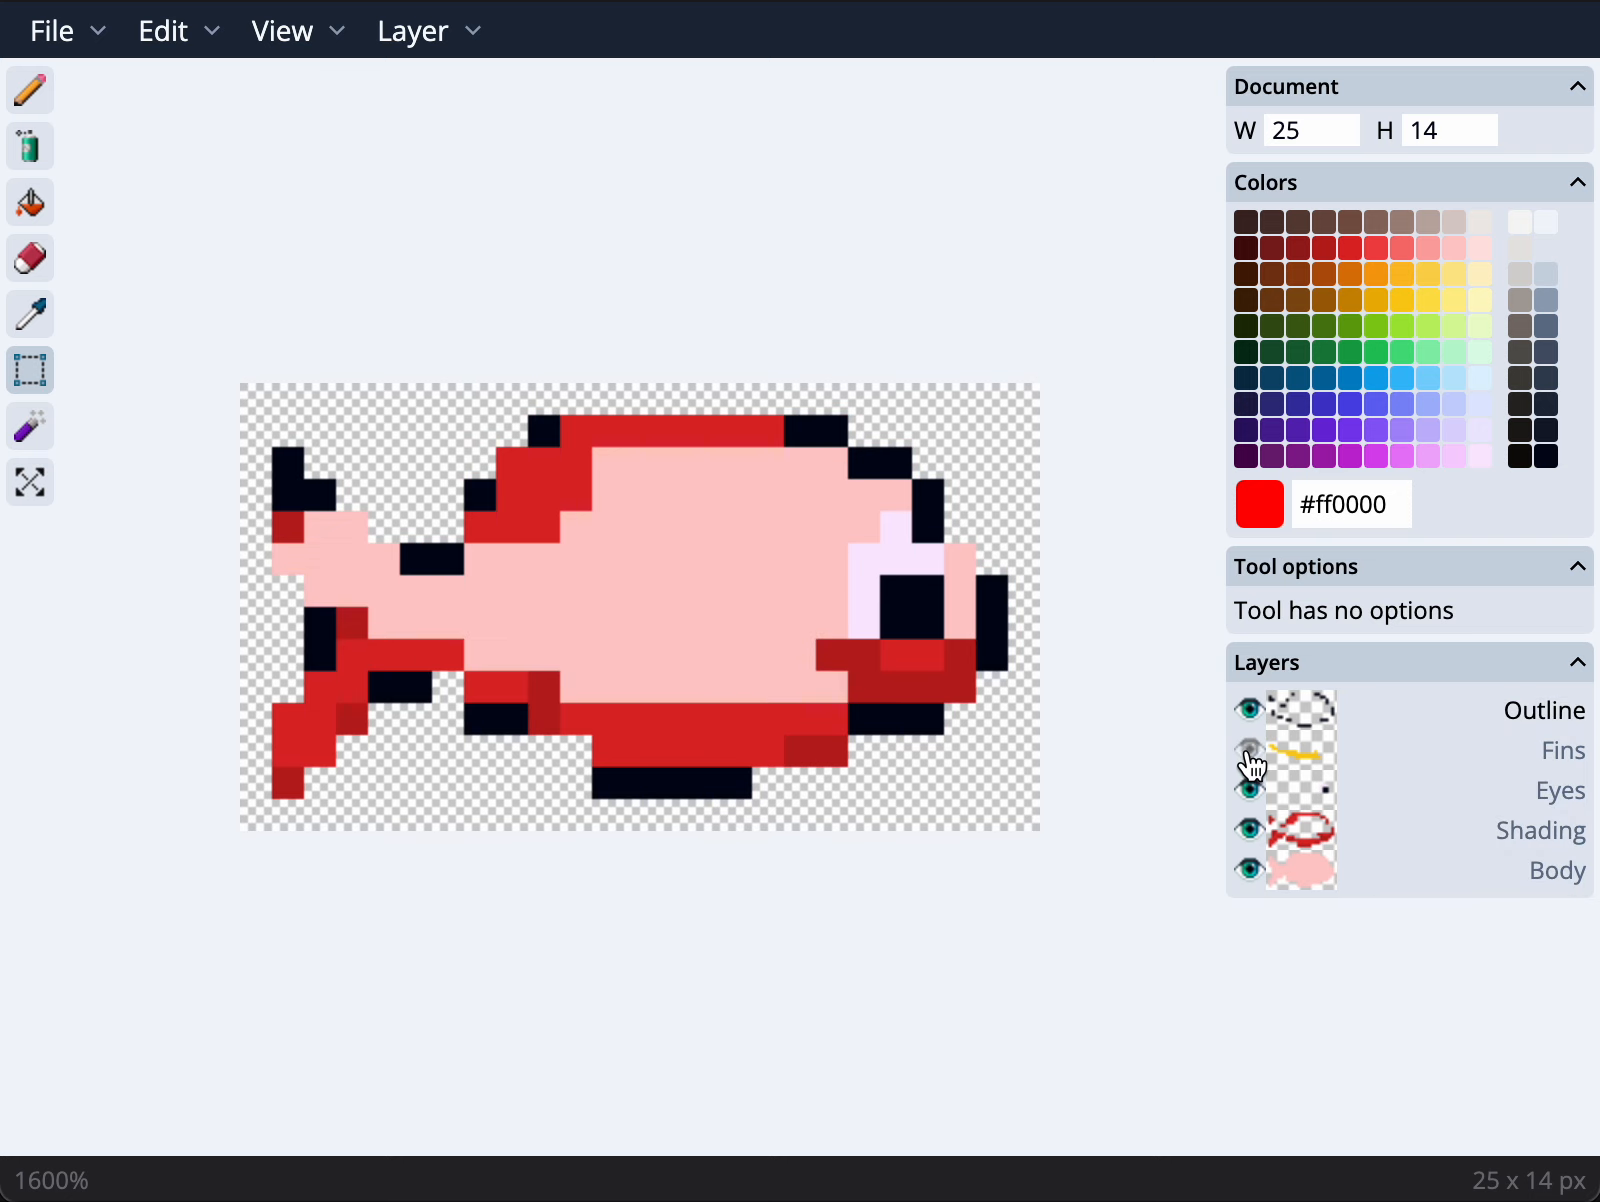
left_click(1485, 772)
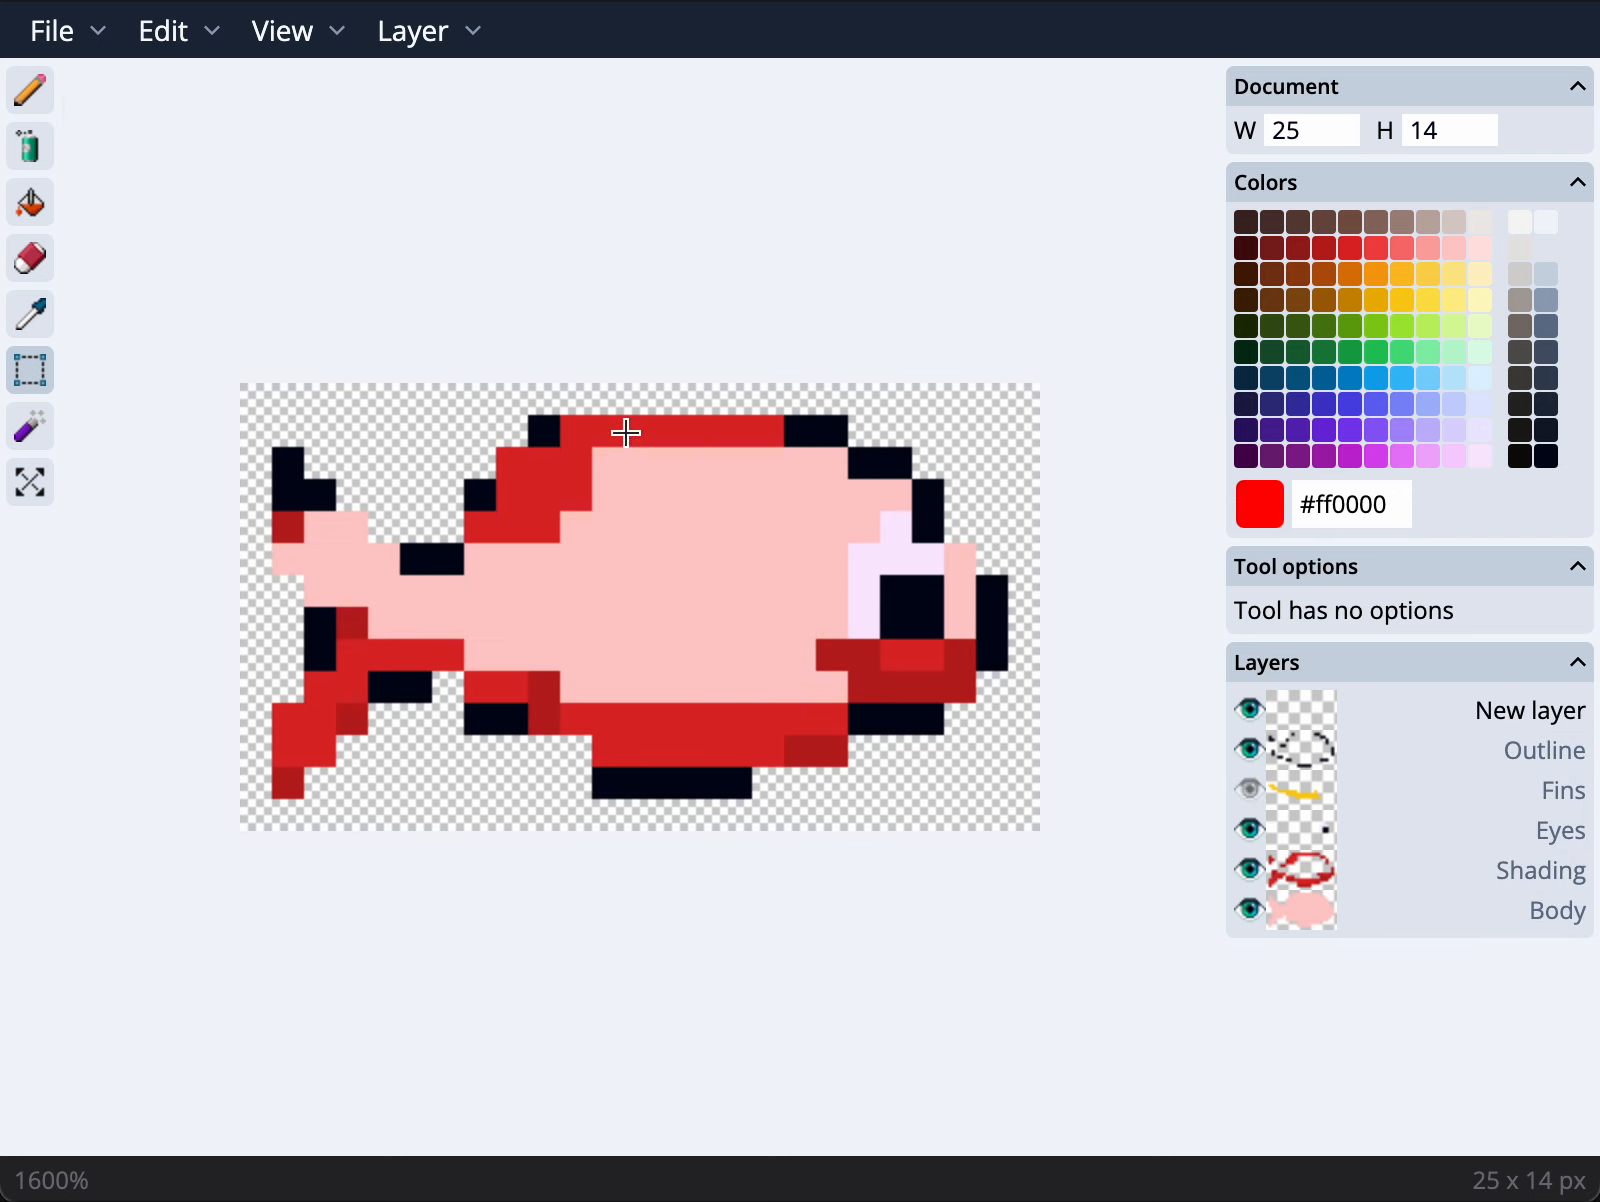
Set the pencil size to 1, try a red stroke down the fish's body on the new layer, and undo it
scroll(626, 433, "up", 1)
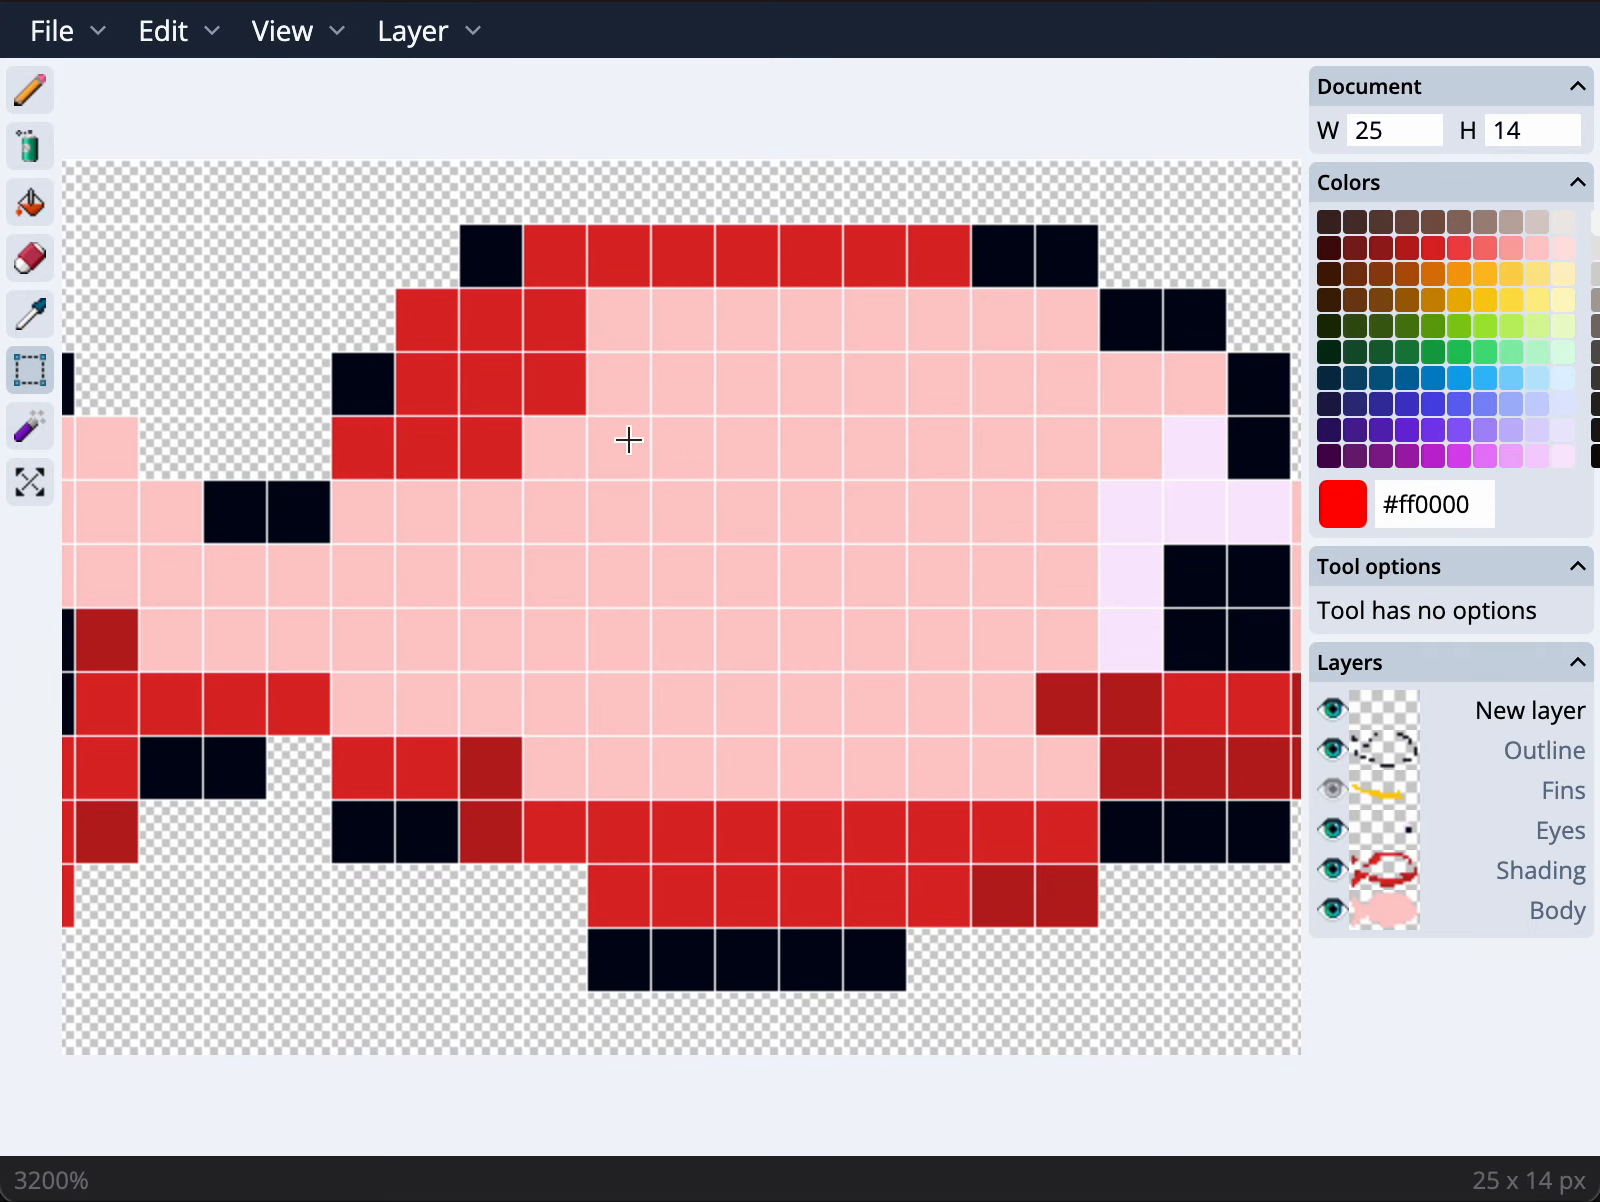
left_click(31, 98)
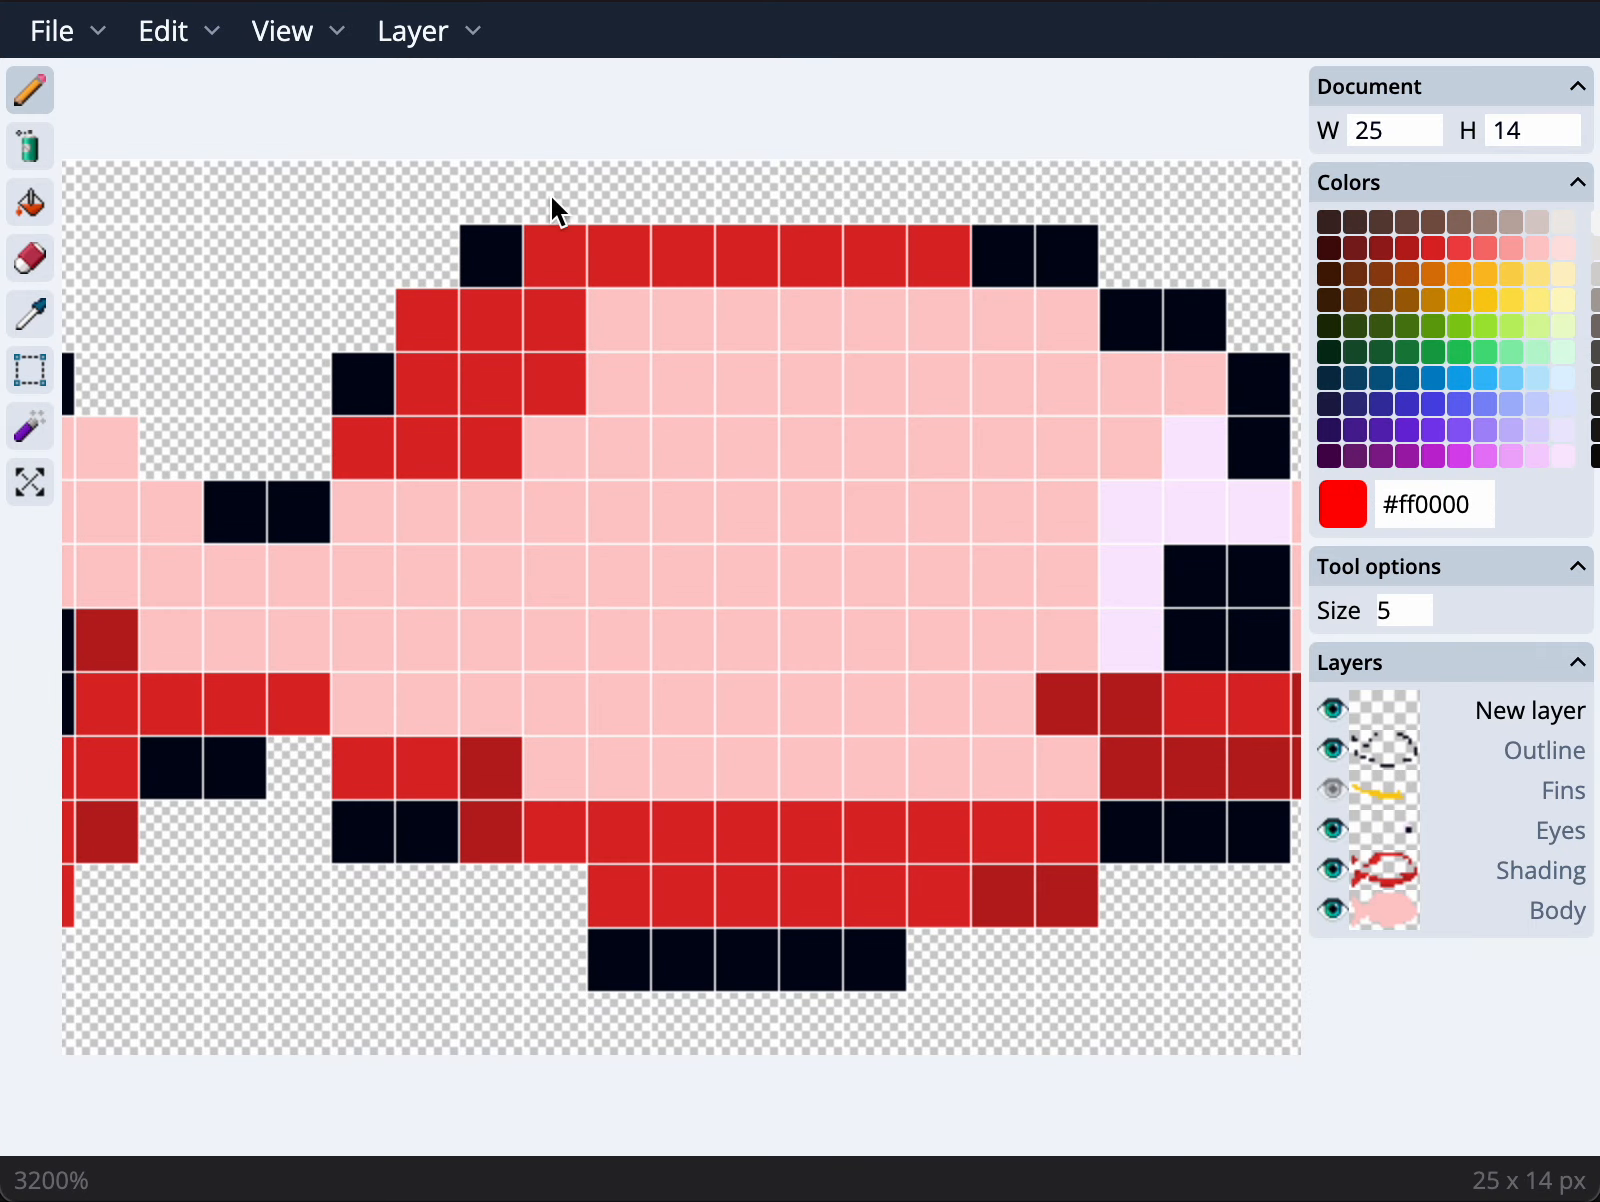
double_click(1405, 612)
type("1")
mouse_move(740, 384)
left_mouse_down()
mouse_move(882, 464)
mouse_move(775, 564)
left_mouse_up()
key("ctrl+z")
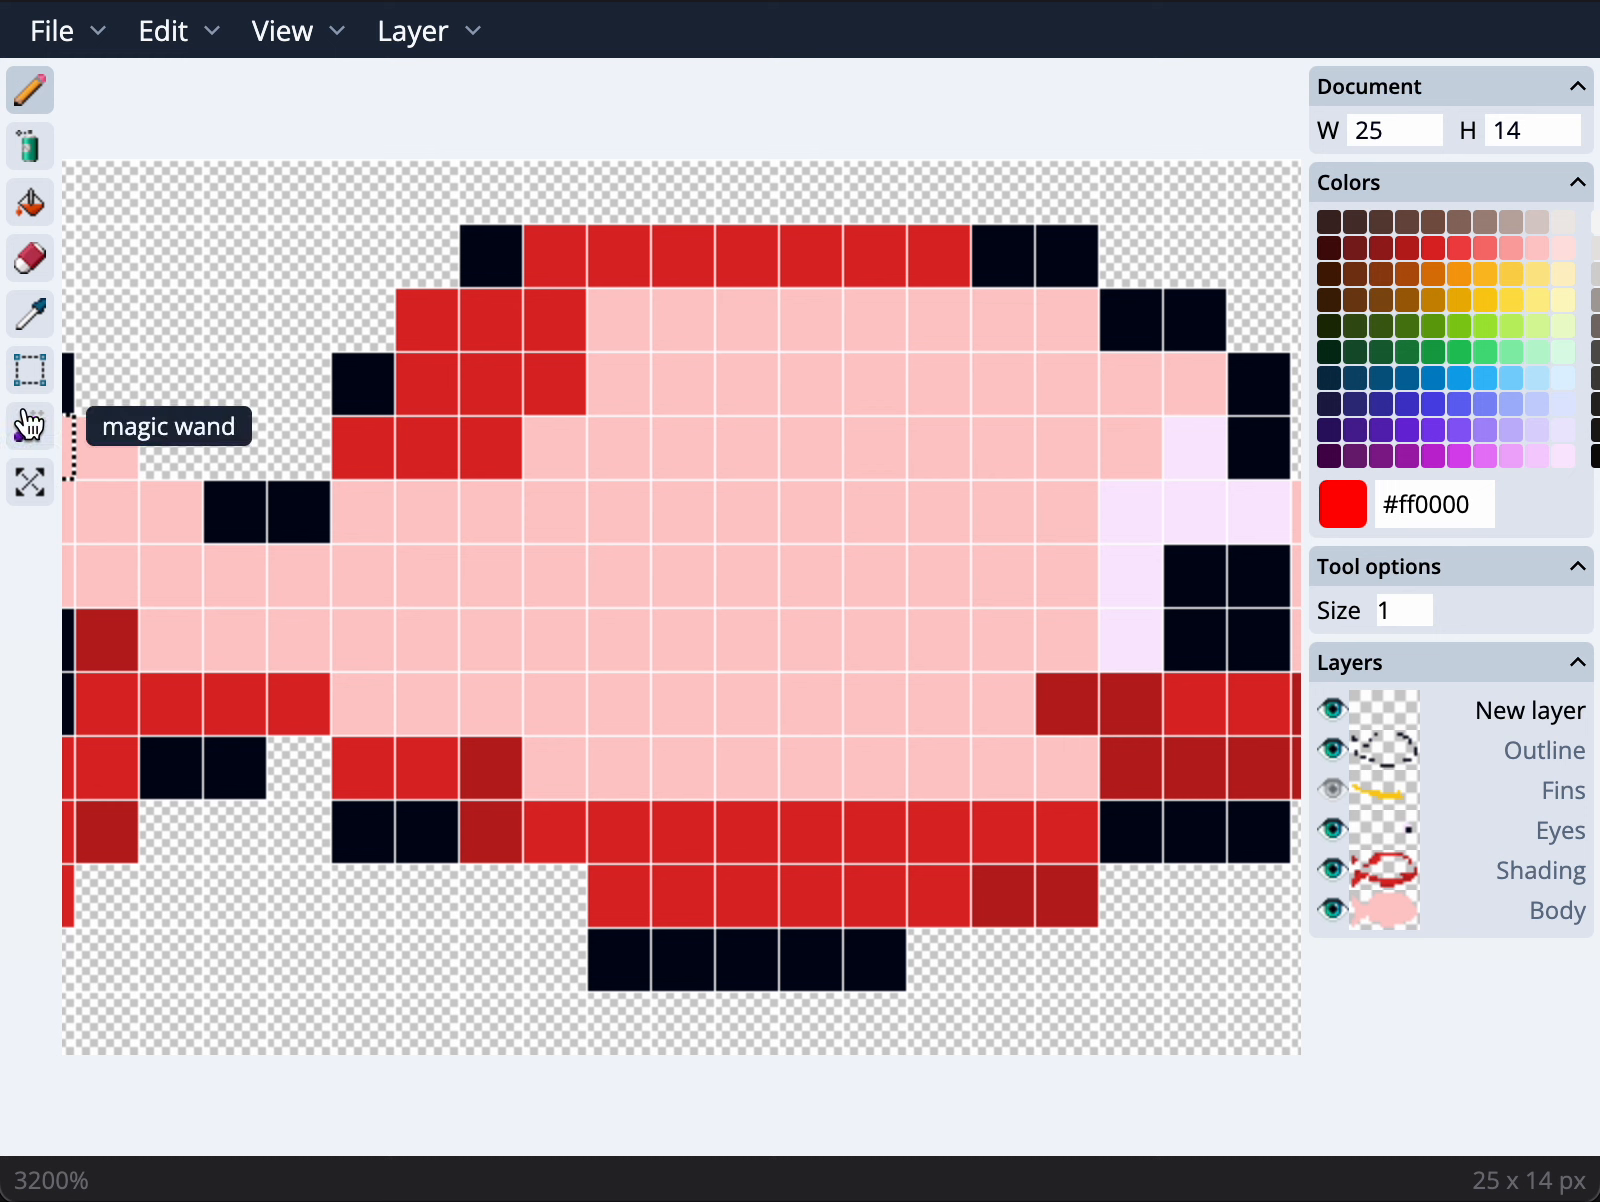
Pick the dark outline colour #020617 from the fish and switch back to the Pencil
left_click(30, 315)
left_click(247, 487)
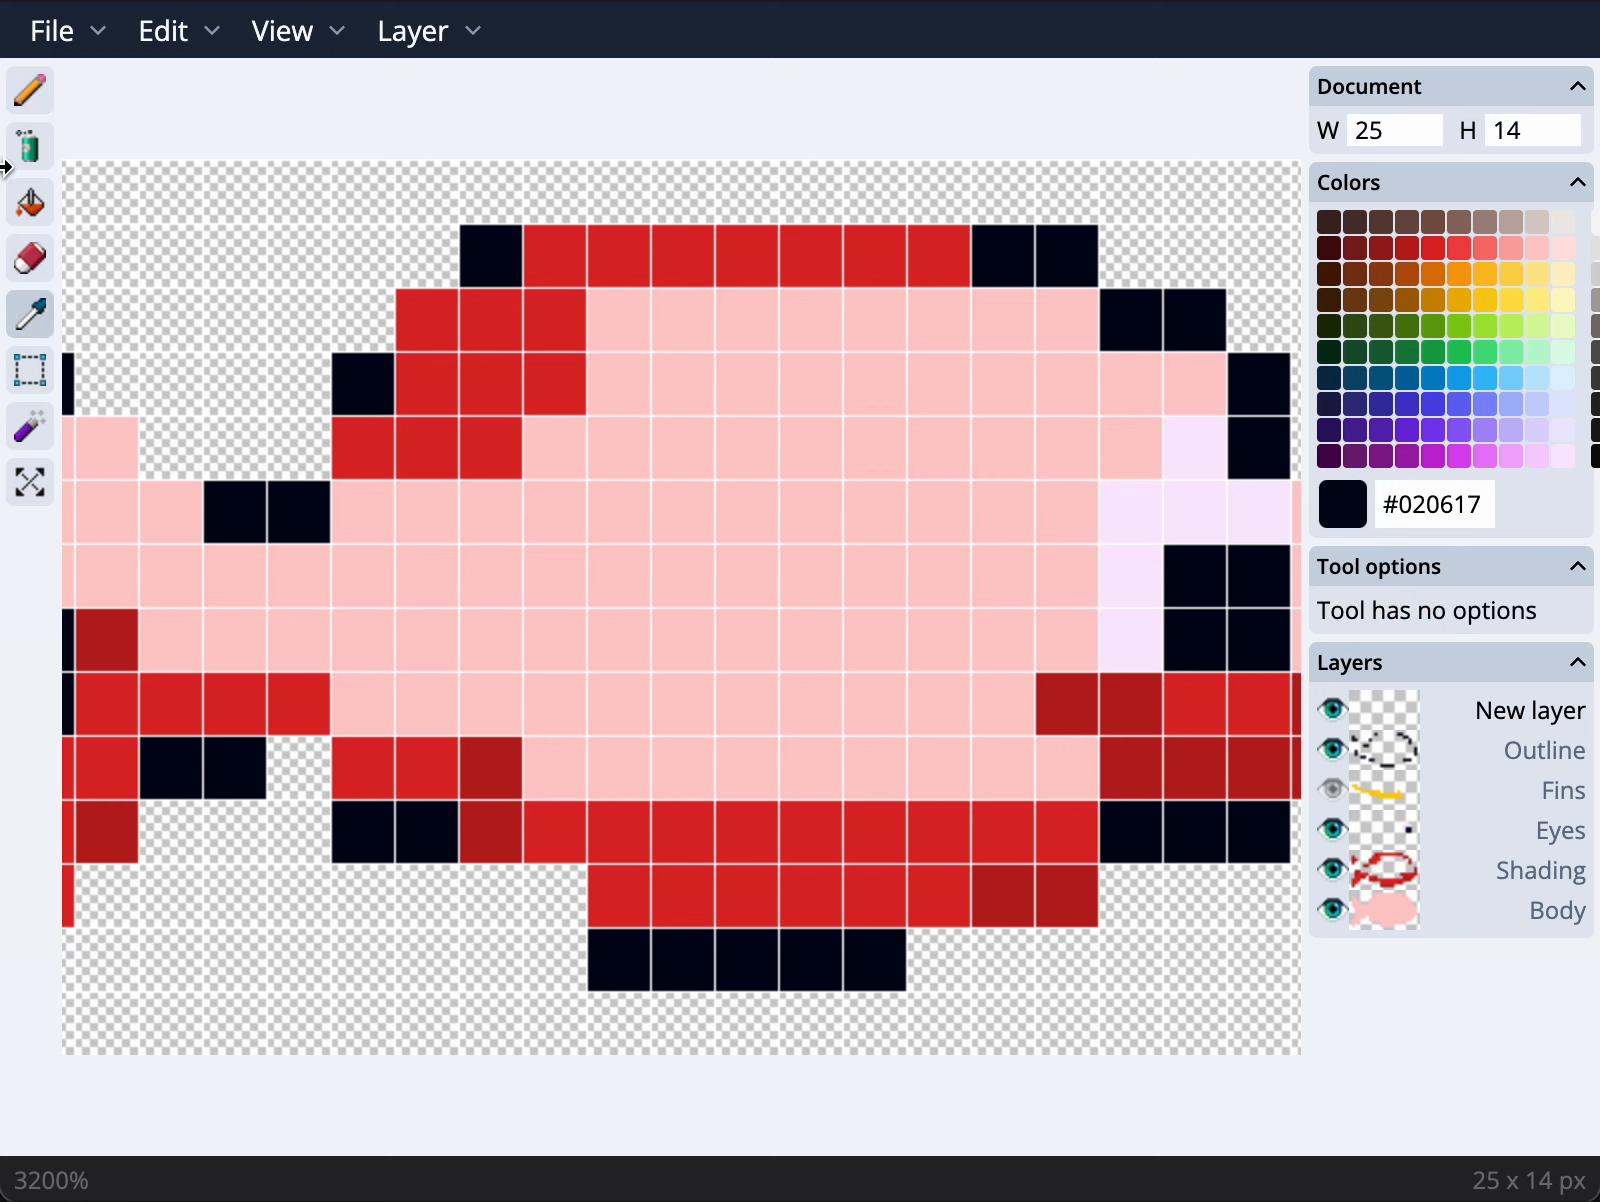
left_click(31, 92)
Try freehand dark strokes over the fish's body at pencil size 1 and at size 3, undoing each one
mouse_move(618, 384)
left_mouse_down()
mouse_move(859, 717)
mouse_move(599, 624)
left_mouse_up()
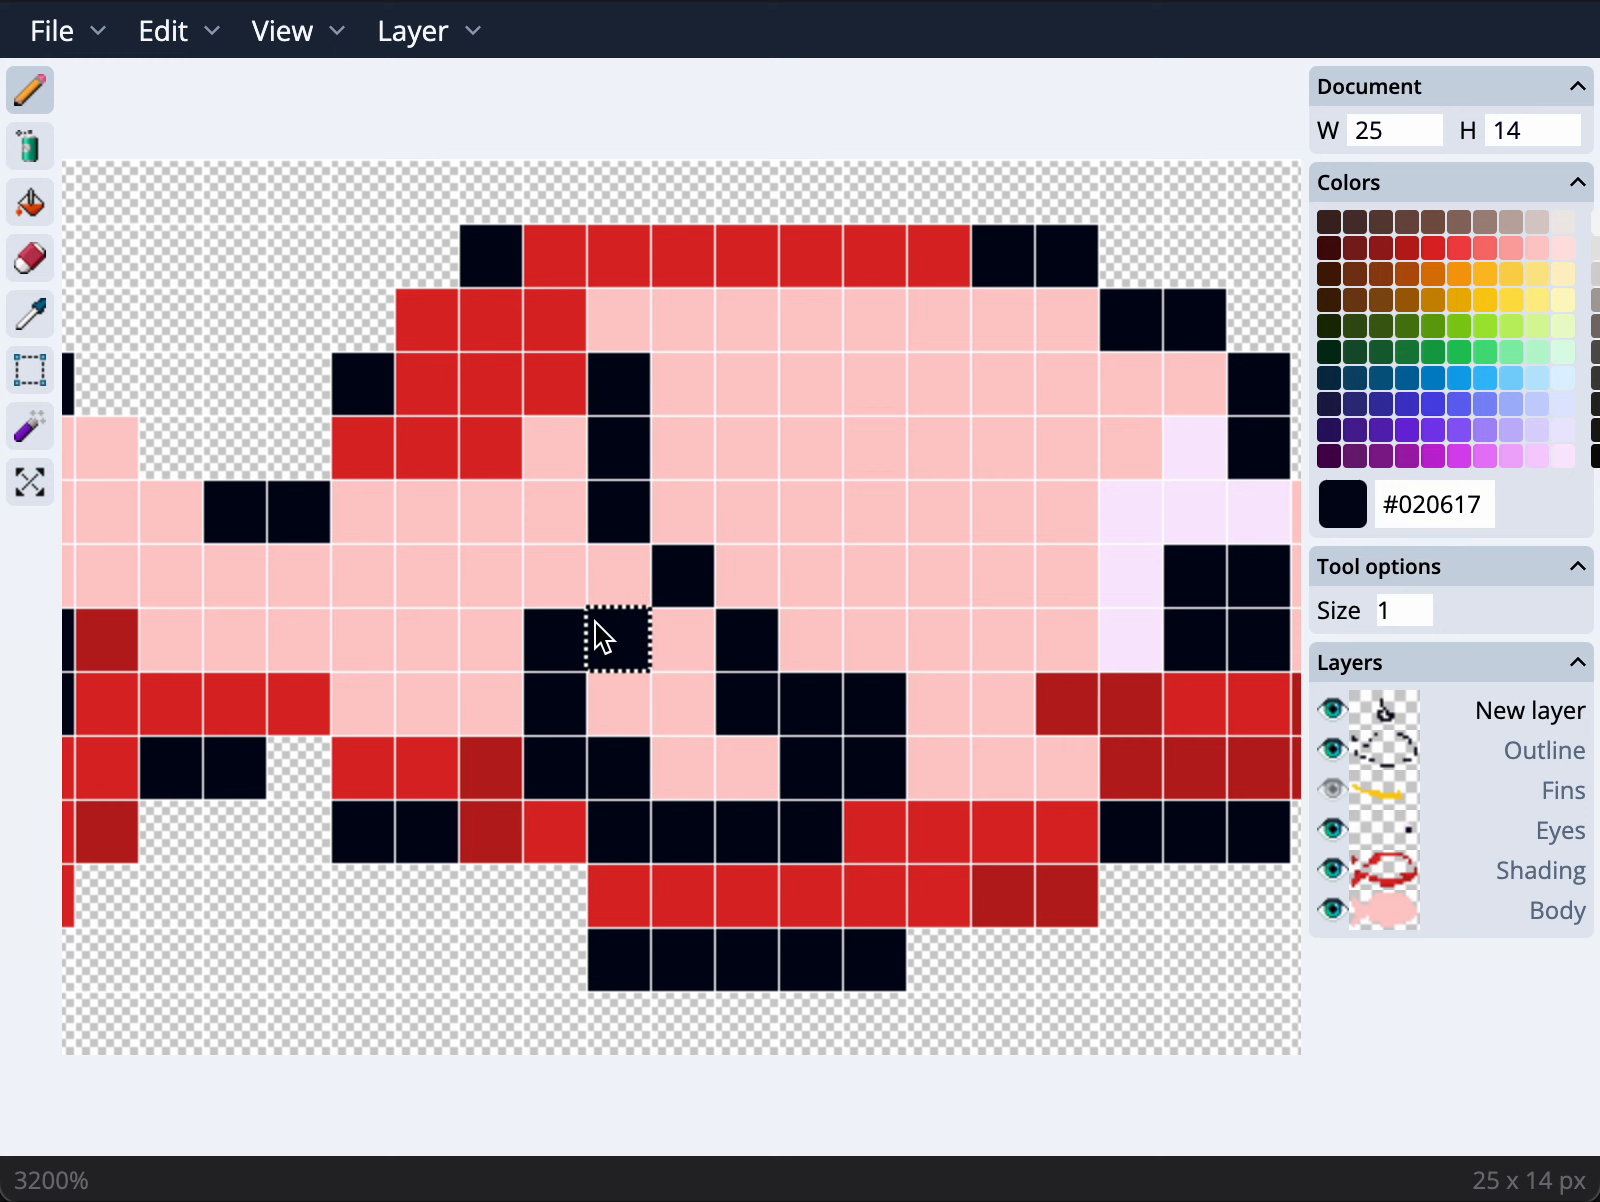
key("ctrl+z")
key("ctrl+minus")
double_click(1307, 608)
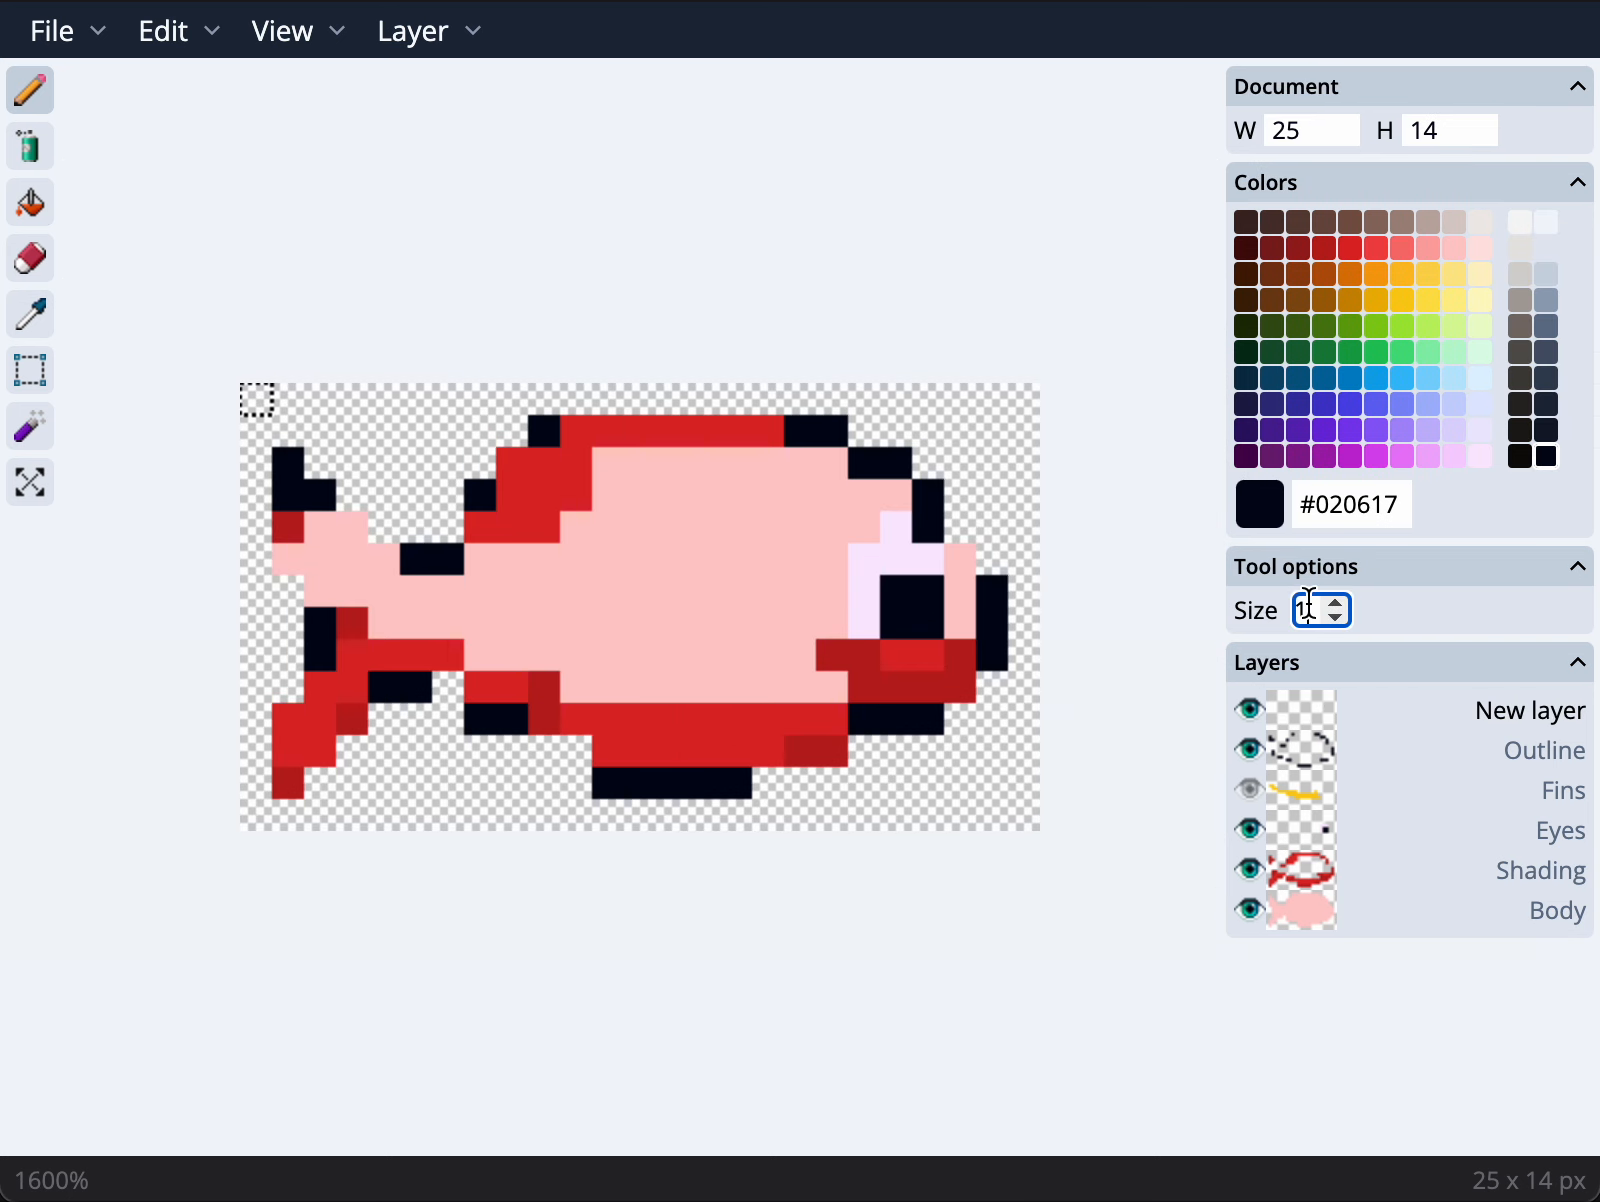
type("3")
mouse_move(722, 562)
left_mouse_down()
mouse_move(739, 571)
mouse_move(686, 607)
left_mouse_up()
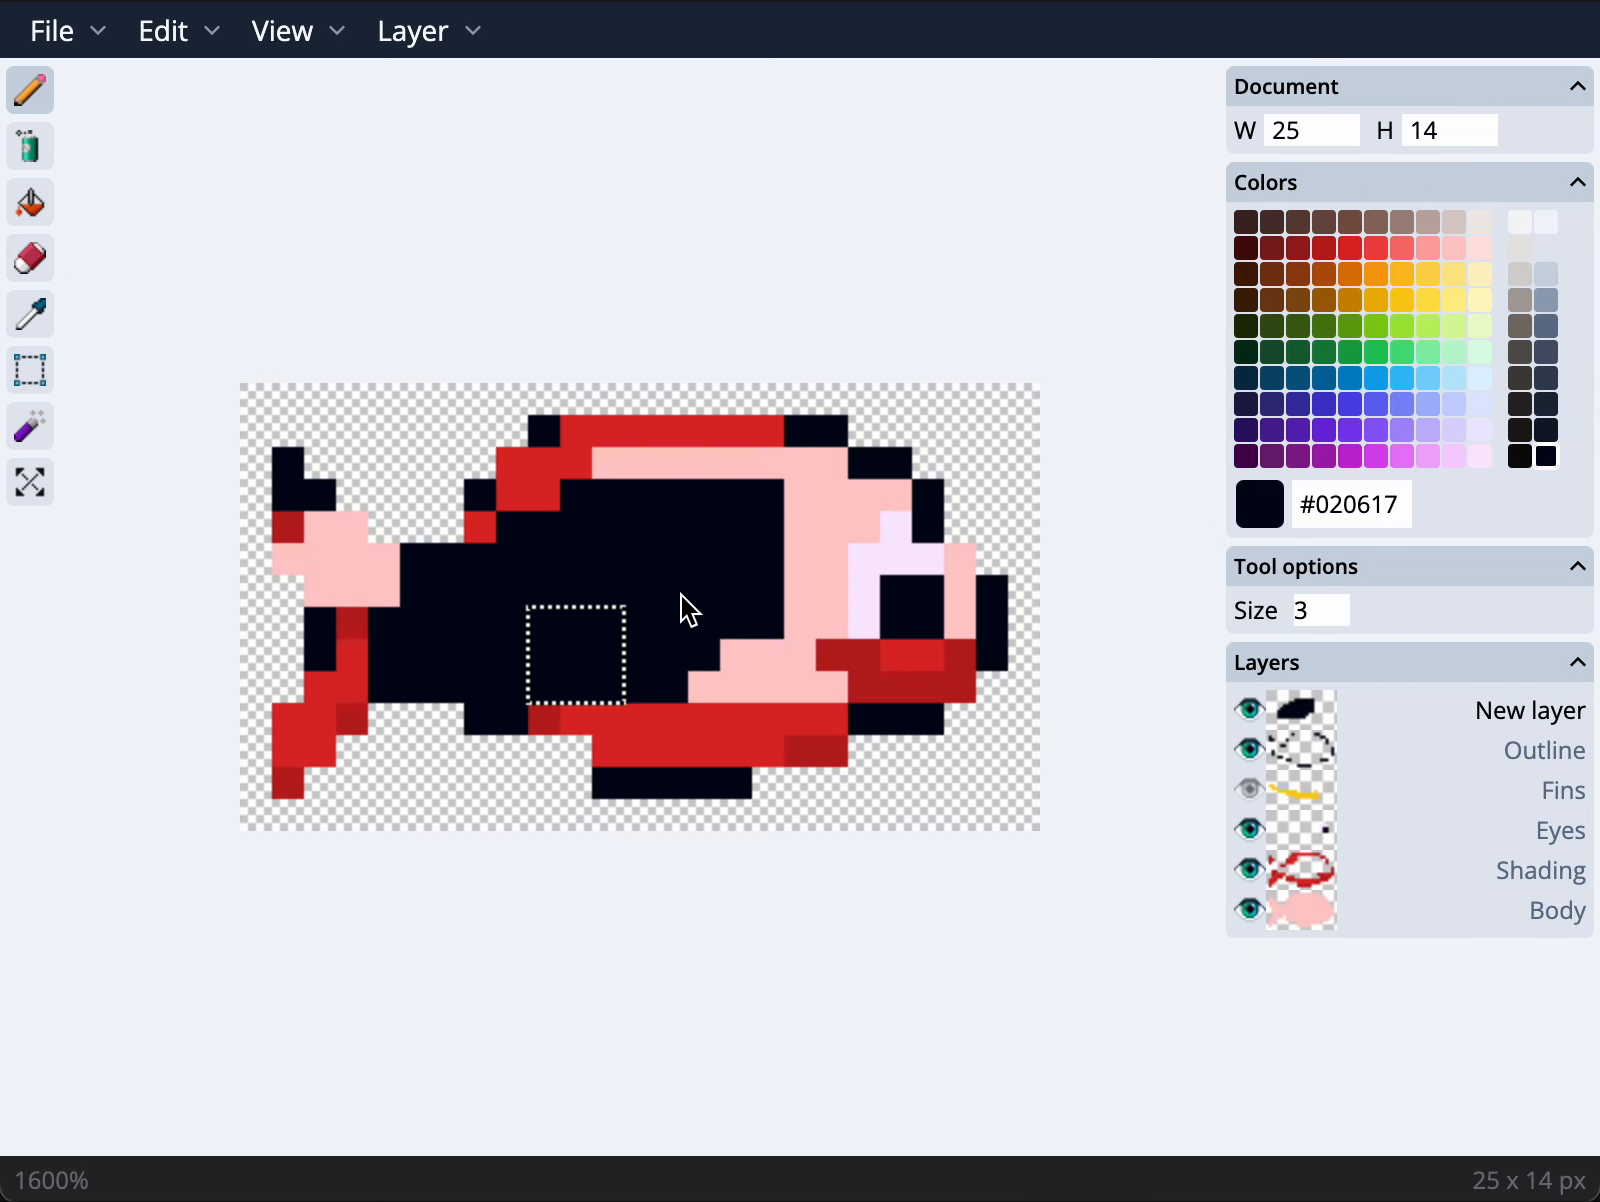
key("ctrl+z")
Hide the Body, Shading, Eyes and Outline layers so that only the new layer is shown
mouse_move(1250, 913)
left_mouse_down()
mouse_move(1246, 750)
mouse_move(1257, 925)
left_mouse_up()
left_click(1251, 908)
left_click(1250, 868)
left_click(1250, 828)
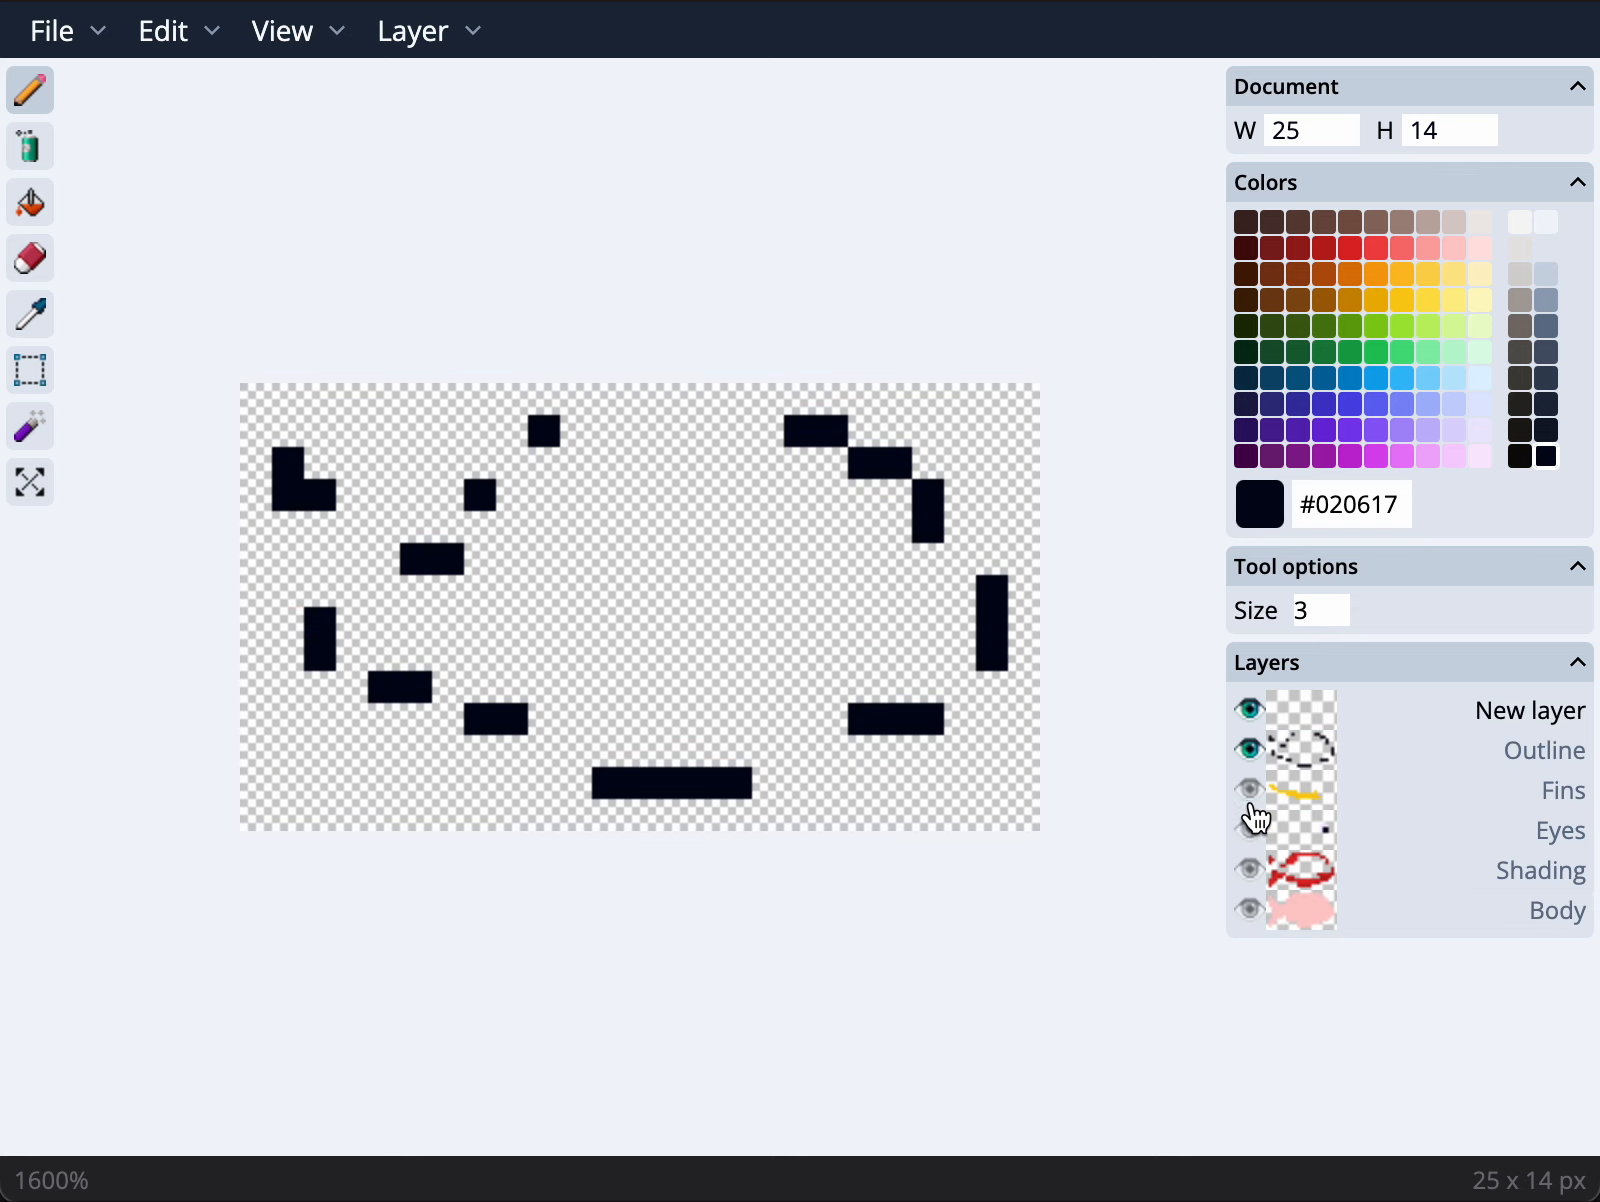
left_click(1250, 749)
Try filling the whole empty new layer with the dark colour, and undo the fill
left_click(30, 203)
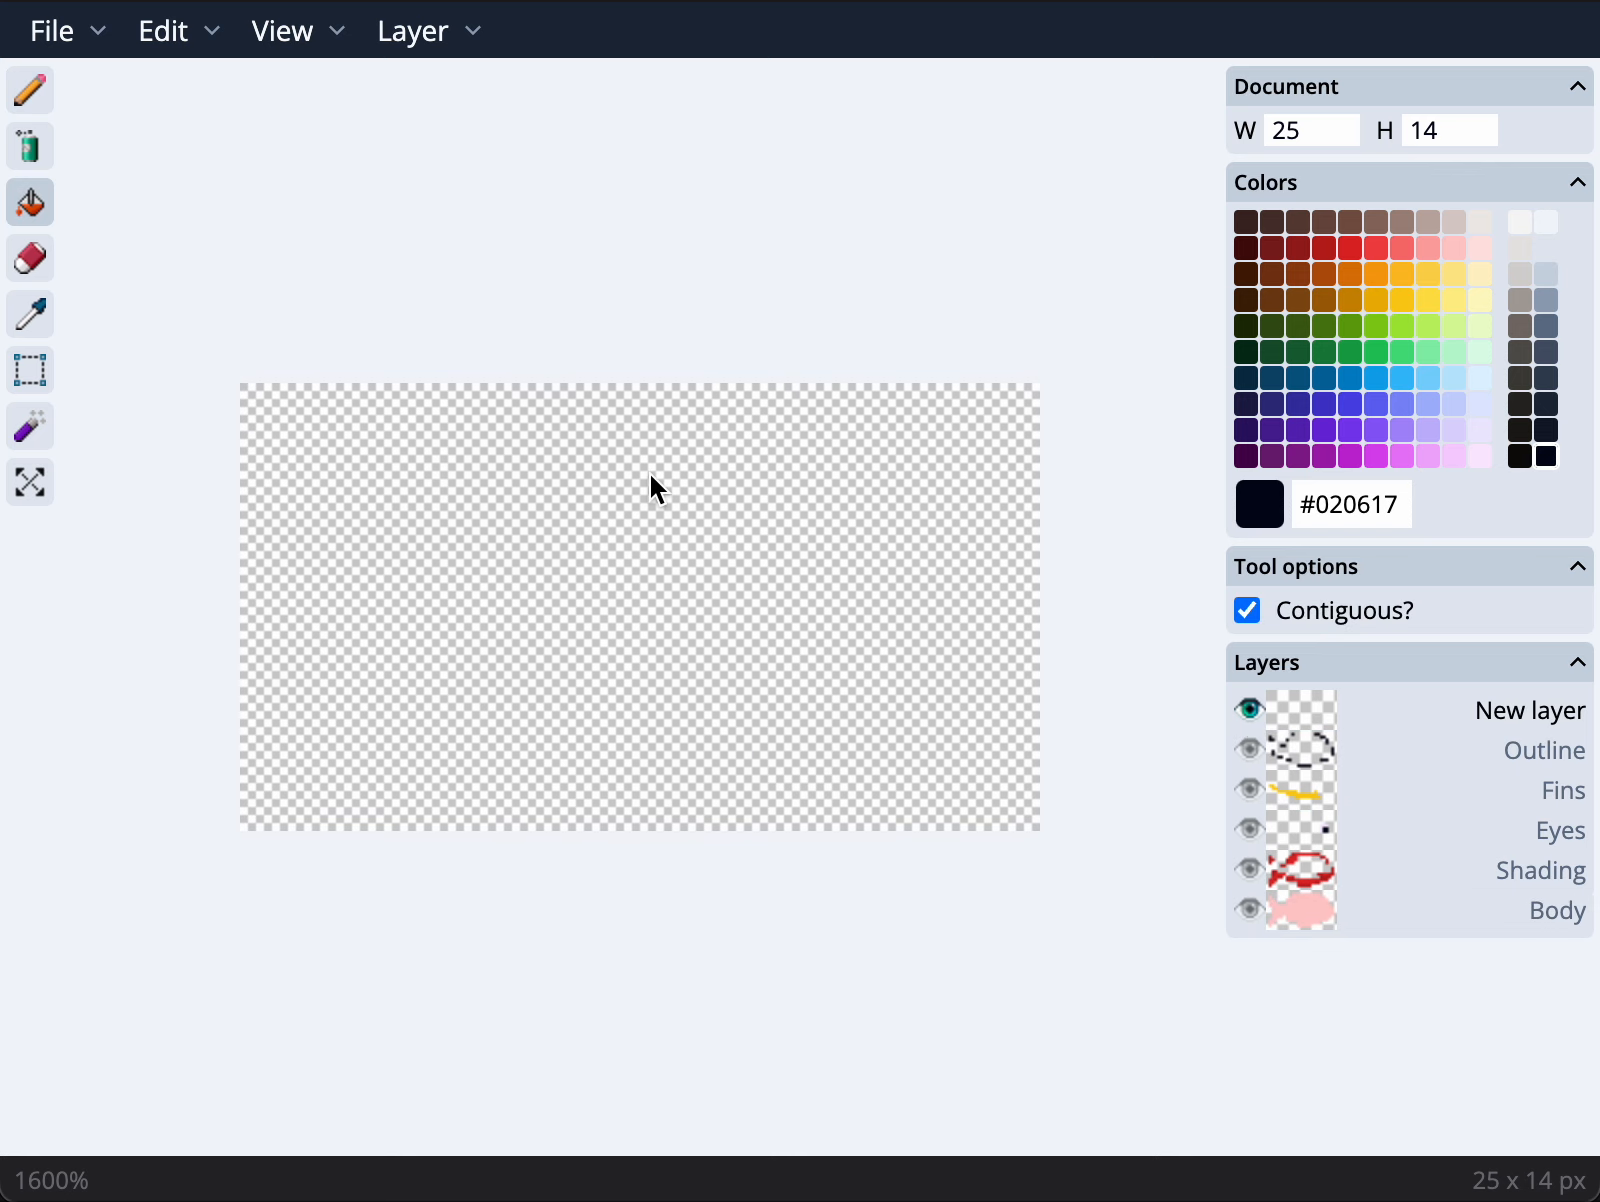
left_click(742, 537)
key("ctrl+z")
Select a rectangular area in the upper-left part of the canvas, fill it with #020617, and deselect it
left_click(32, 372)
left_click_drag(380, 428, 530, 525)
left_click(25, 215)
left_click(529, 525)
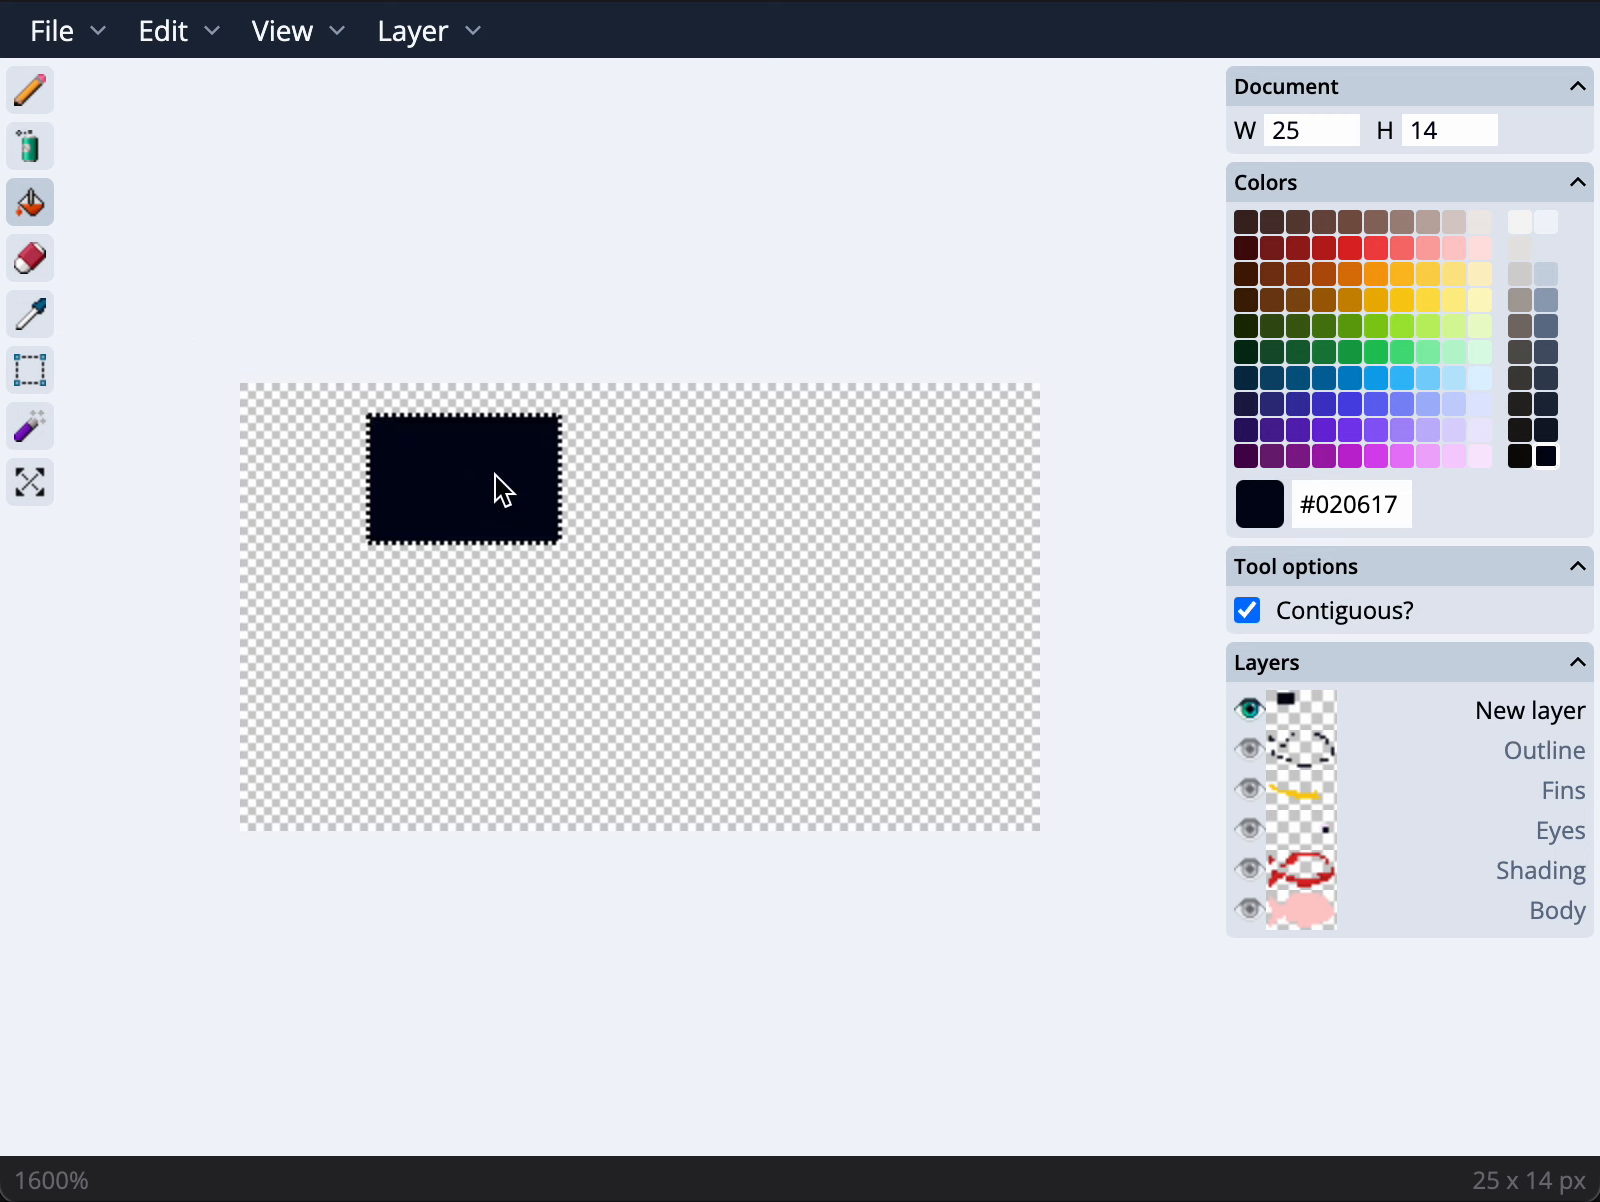
key("Escape")
Spray a size-3 diagonal stroke in lime green #a3e635 across the middle of the canvas
left_click(27, 150)
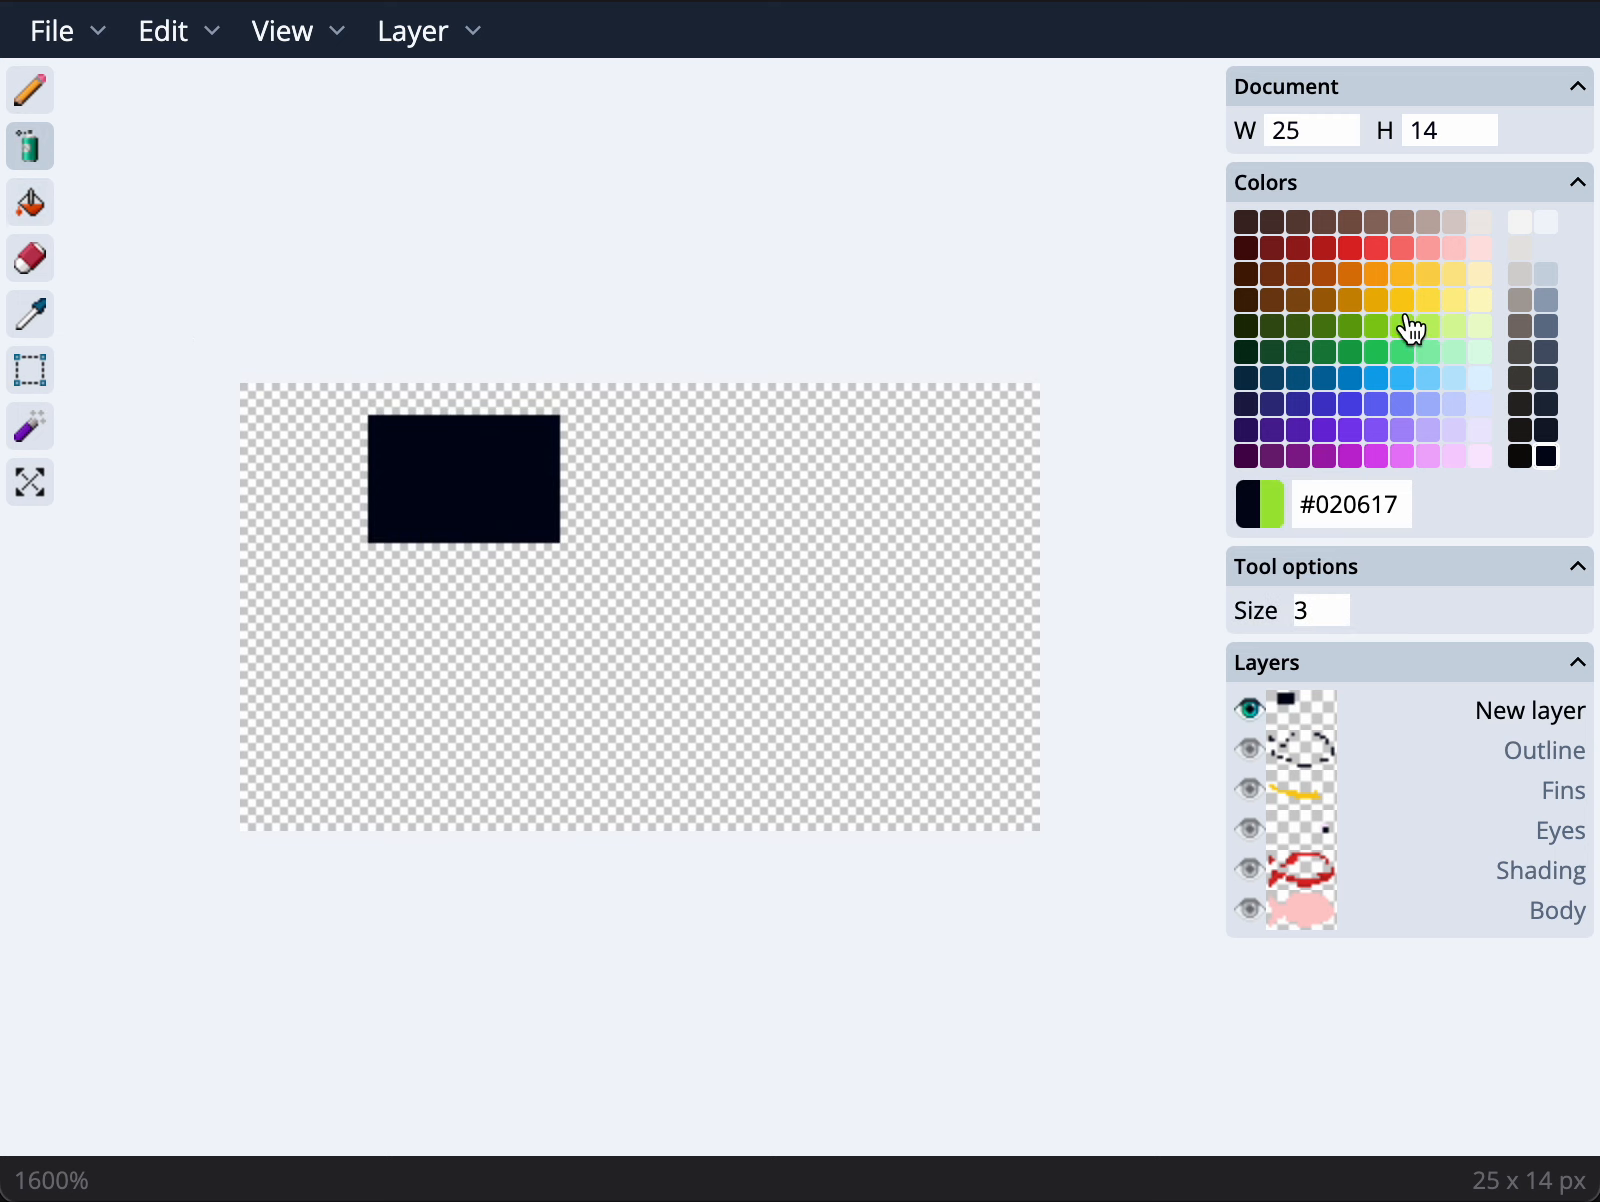
left_click(1402, 326)
mouse_move(829, 525)
left_mouse_down()
mouse_move(584, 641)
mouse_move(418, 636)
mouse_move(700, 620)
left_mouse_up()
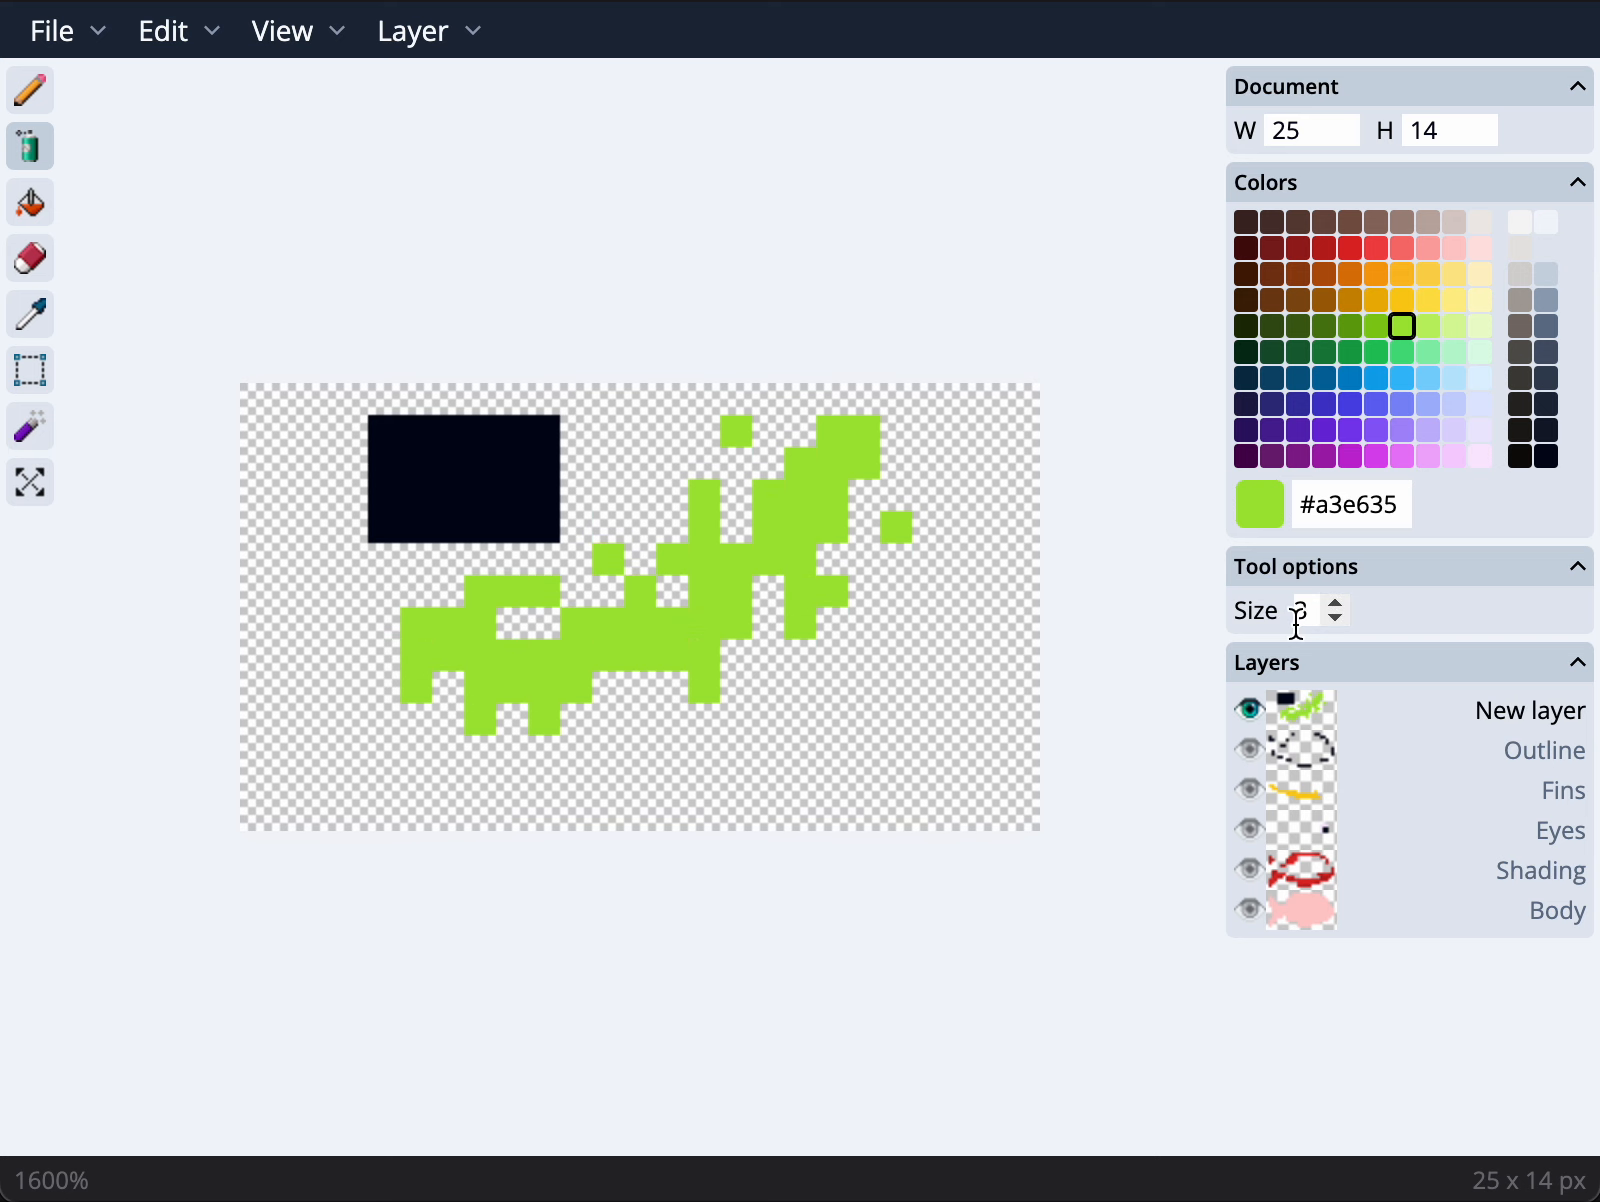
Set the spray size to 5 and spray green #22c55e from the dark rectangle across to the canvas's lower-right area
left_click(1313, 610)
key("Down")
key("Down")
key("Up")
key("Up")
key("Up")
key("Up")
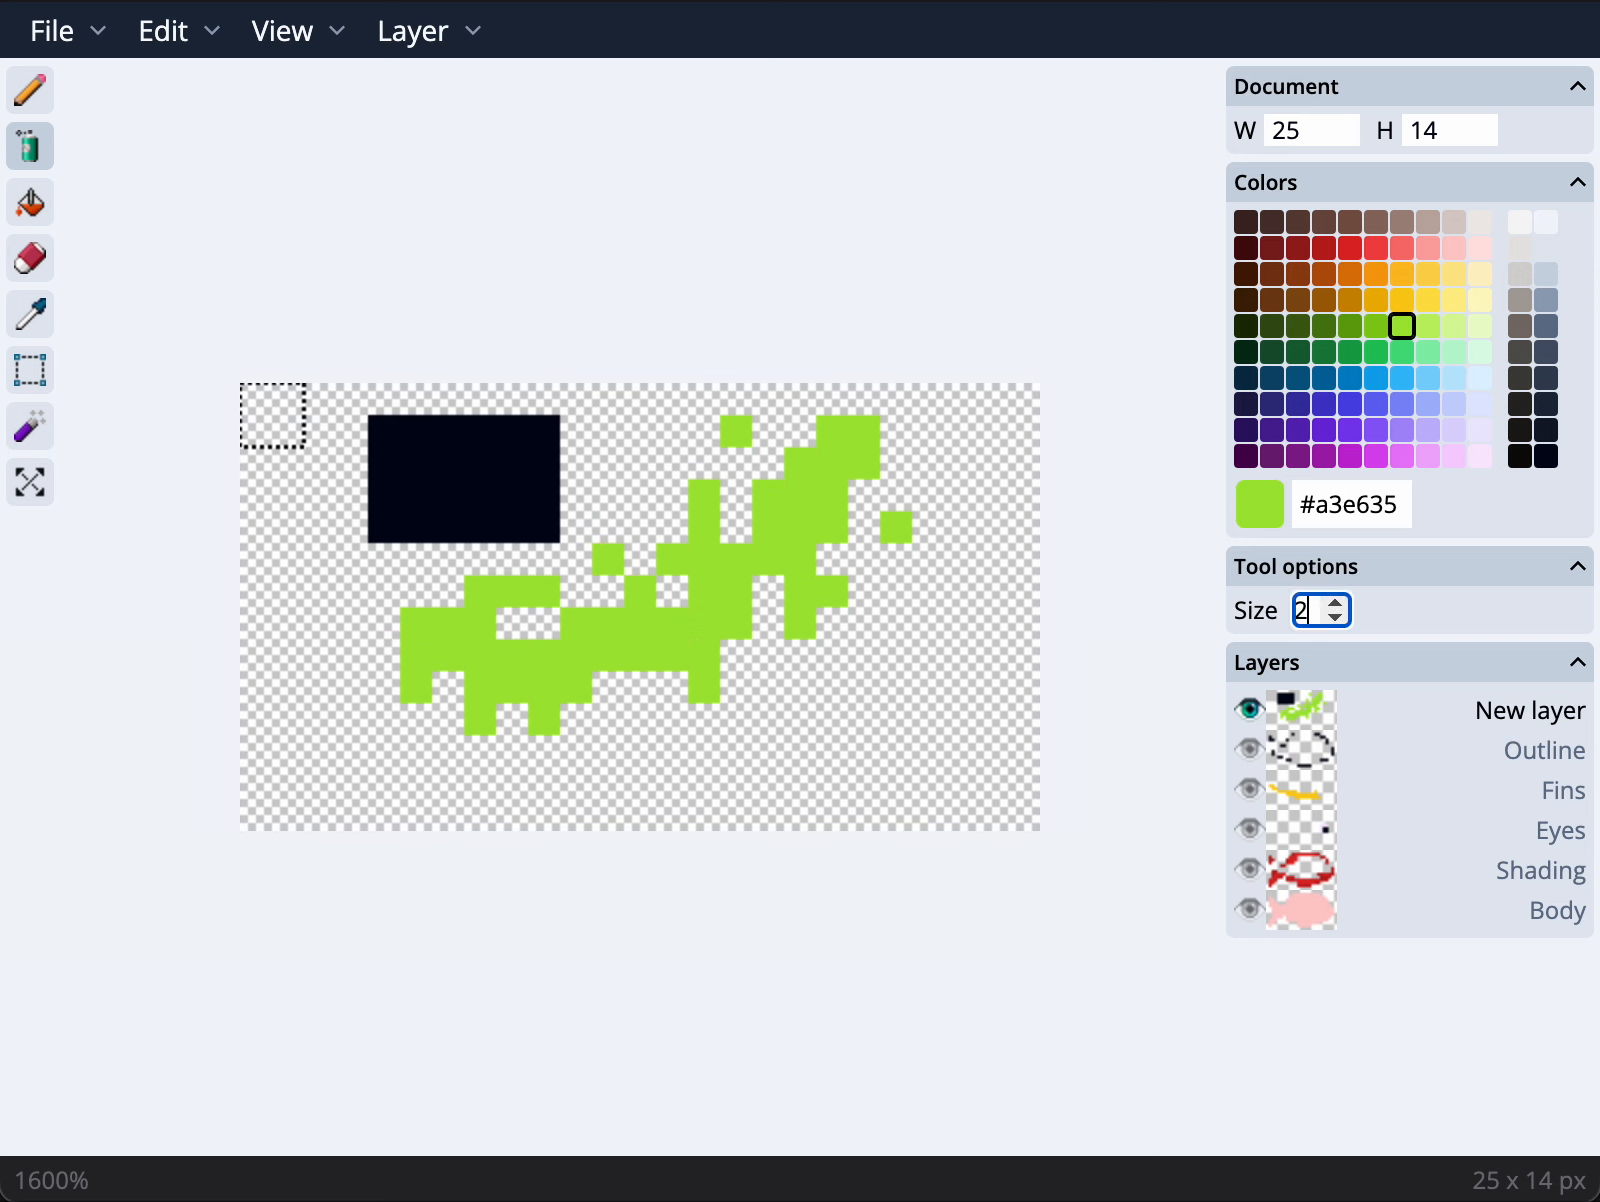
left_click(1376, 352)
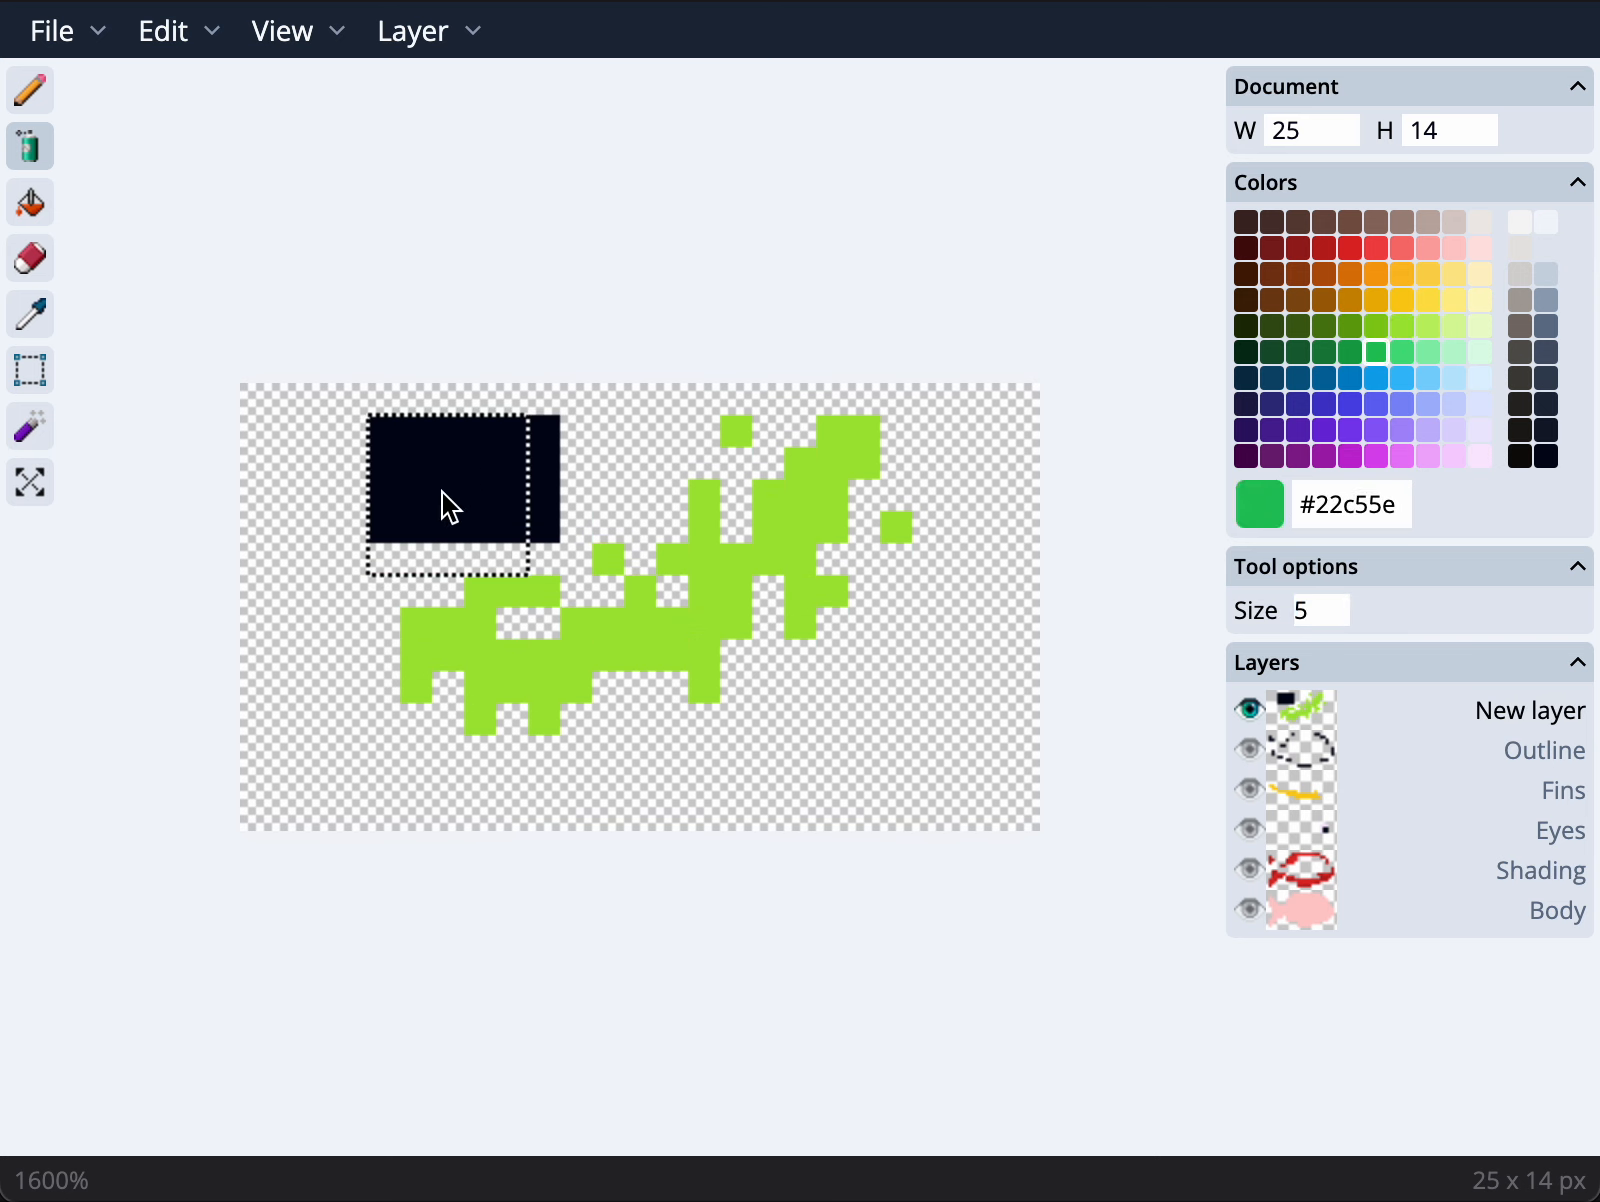
mouse_move(446, 507)
left_mouse_down()
mouse_move(774, 604)
mouse_move(875, 679)
left_mouse_up()
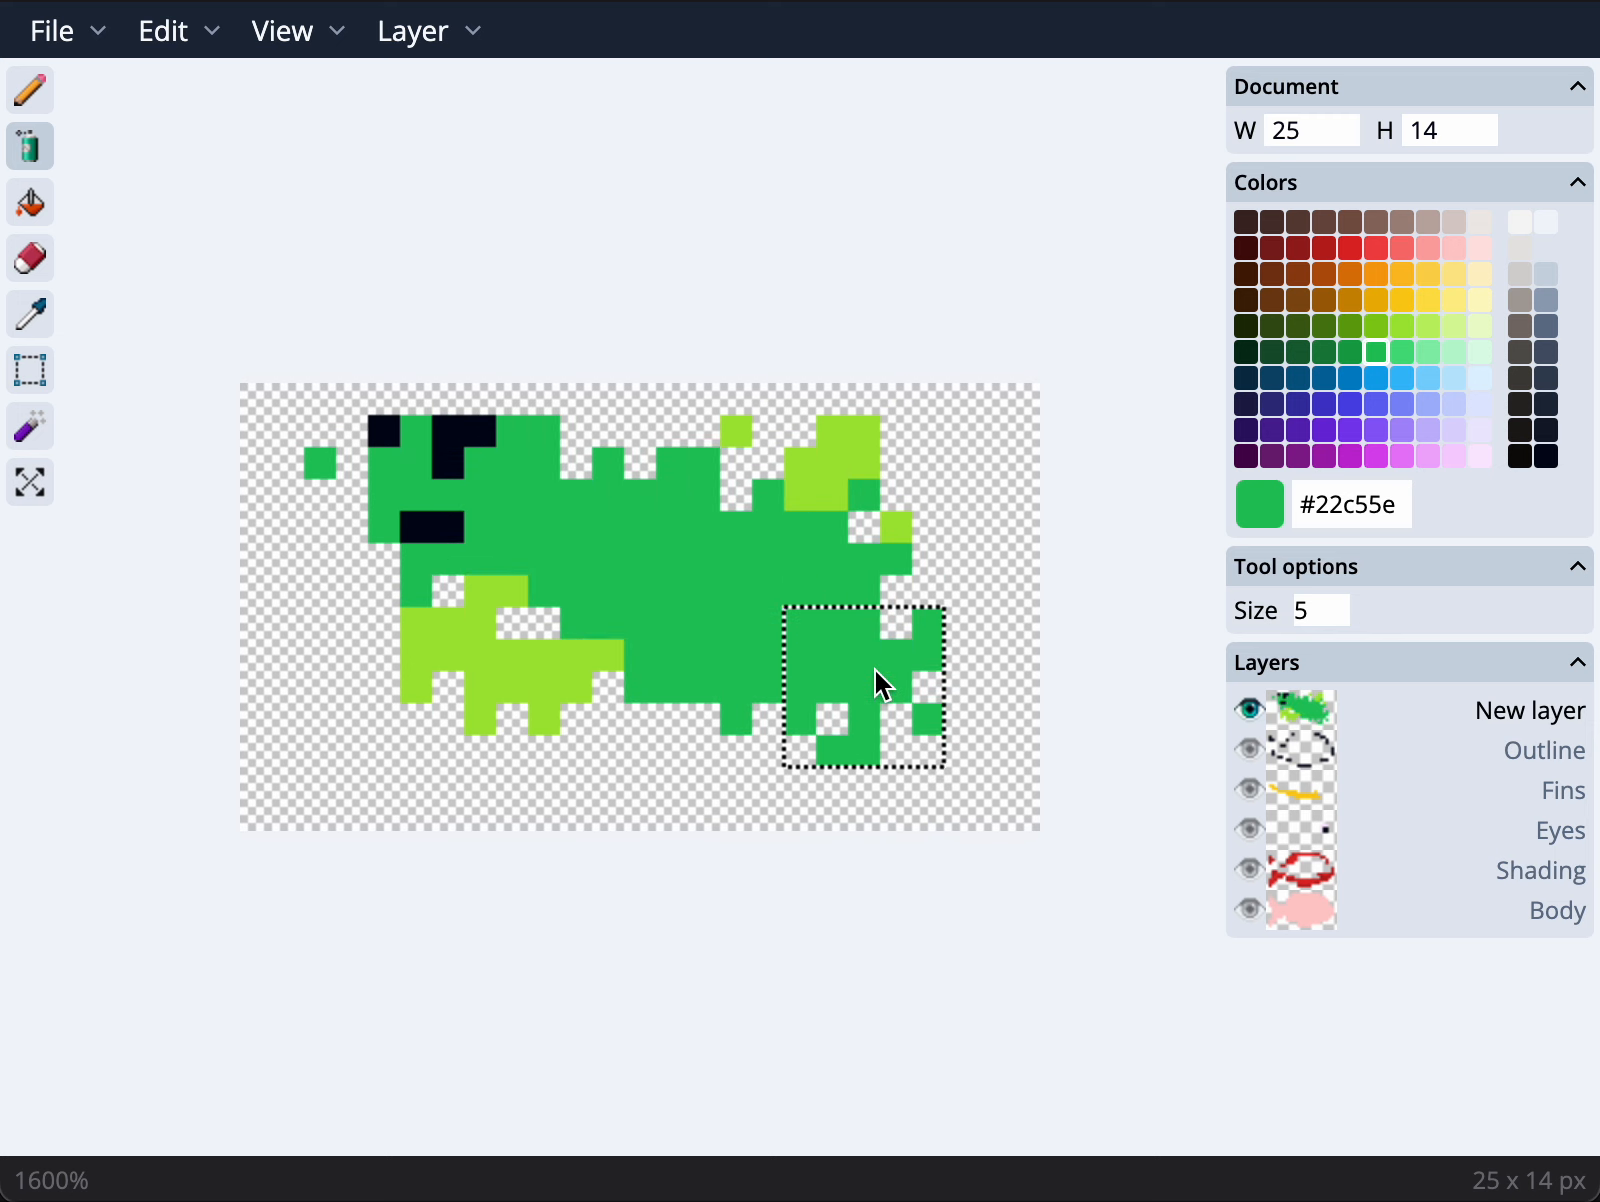
Set the eraser size to 2 and erase a freehand path through the sprayed paint
left_click(30, 262)
left_click(1268, 580)
key("Down")
key("Down")
key("Down")
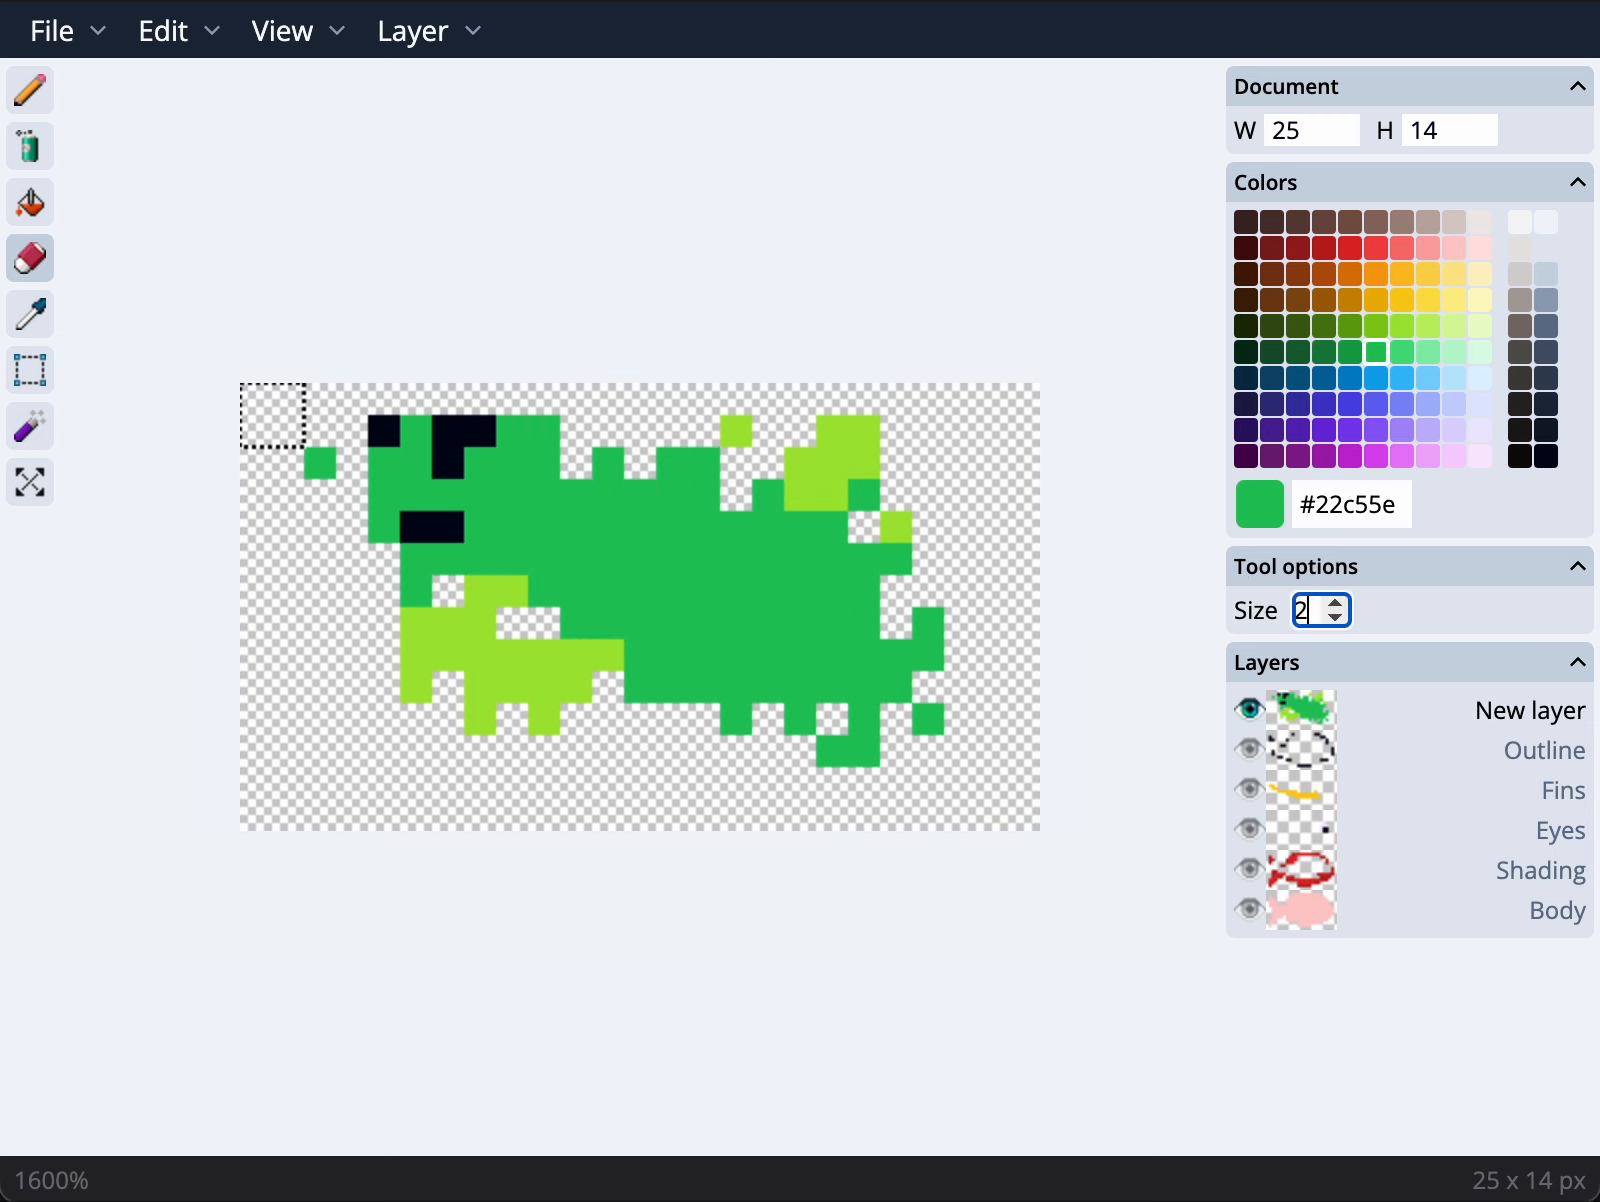
left_click_drag(739, 607, 640, 622)
Undo and redo the eraser and spray strokes repeatedly, finishing with both spray strokes restored and the erasing undone
key("ctrl+z")
key("ctrl+z")
key("ctrl+y")
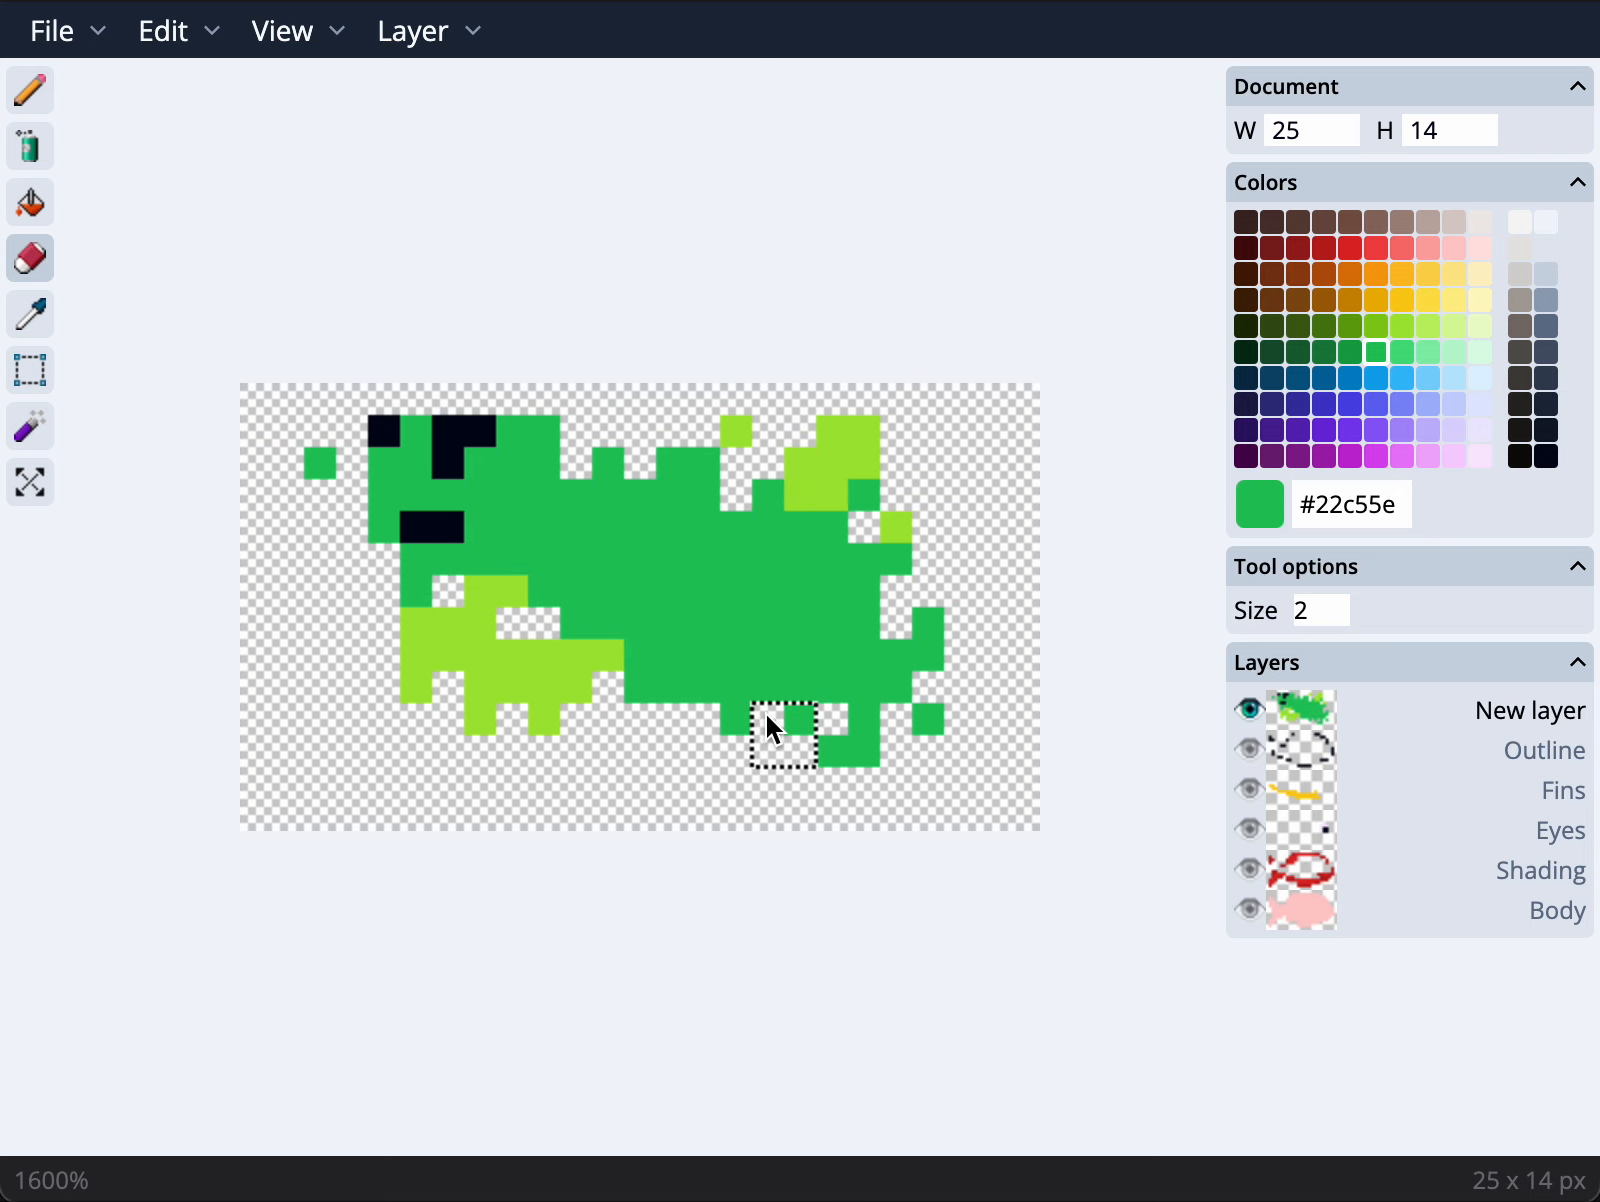
key("ctrl+z")
key("ctrl+z")
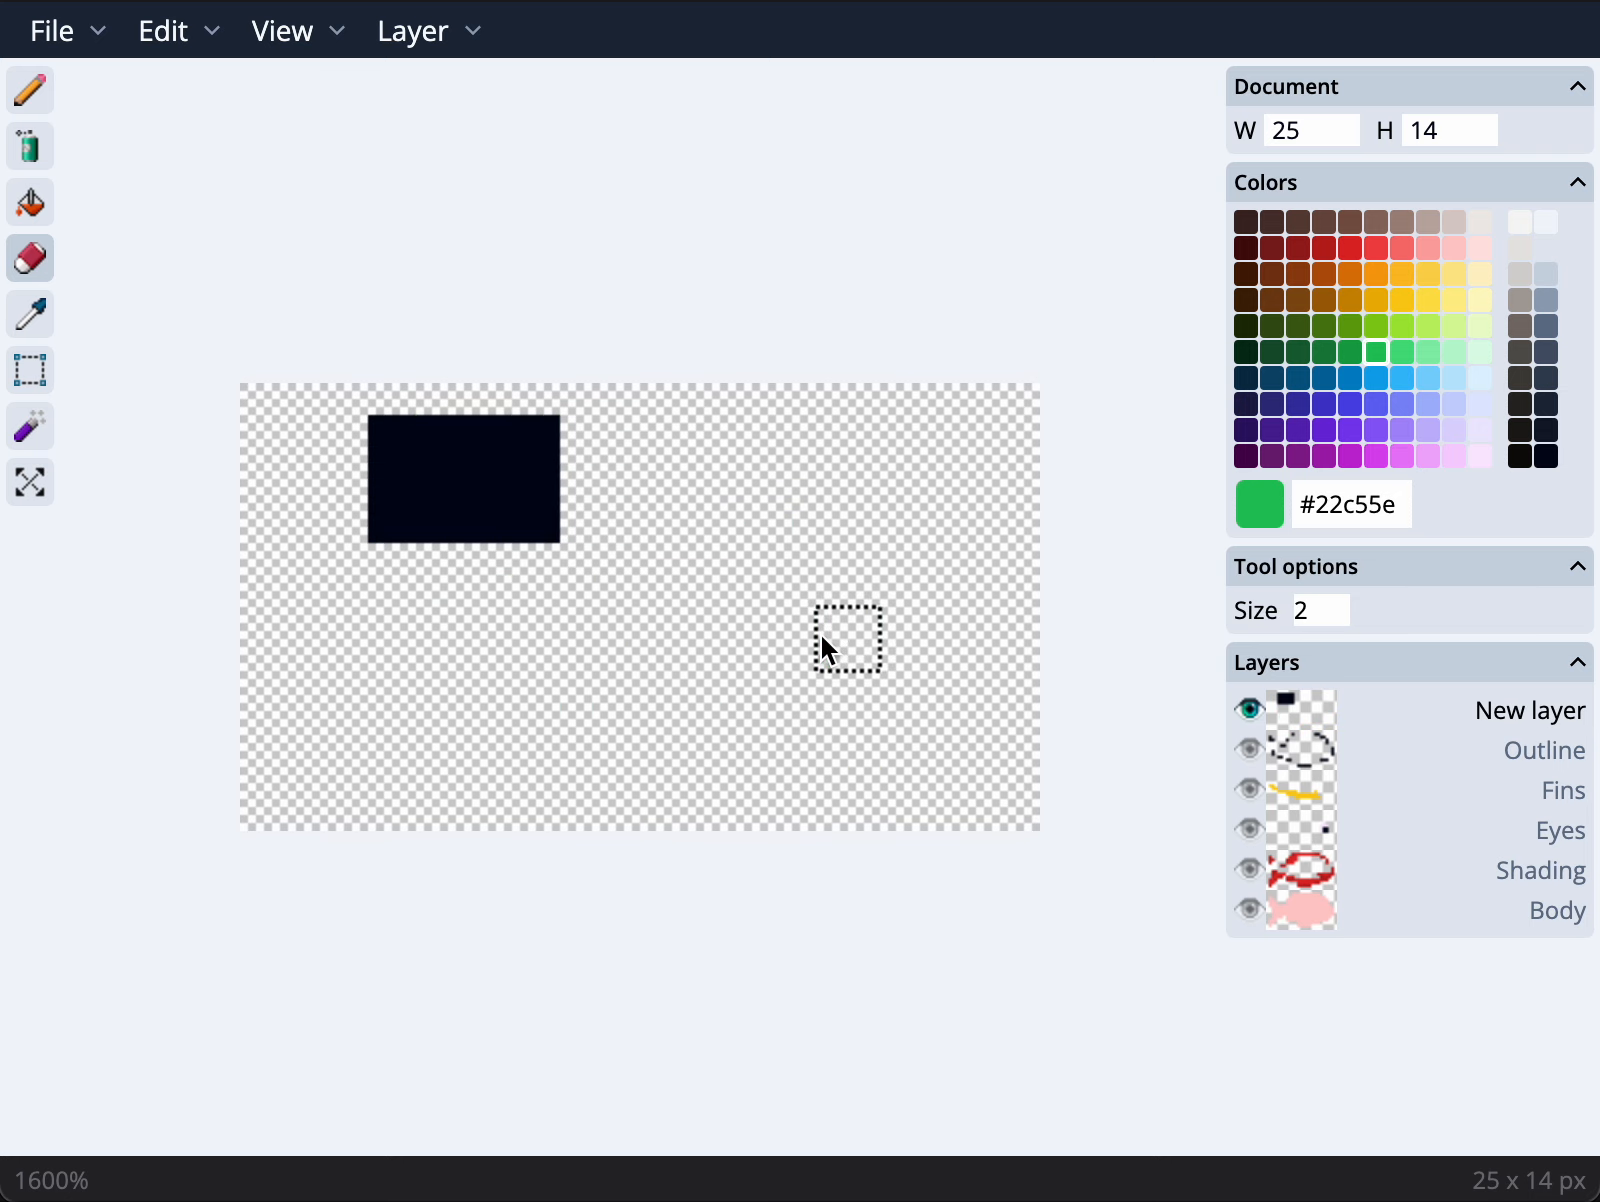
key("ctrl+y")
key("ctrl+y")
key("ctrl+z")
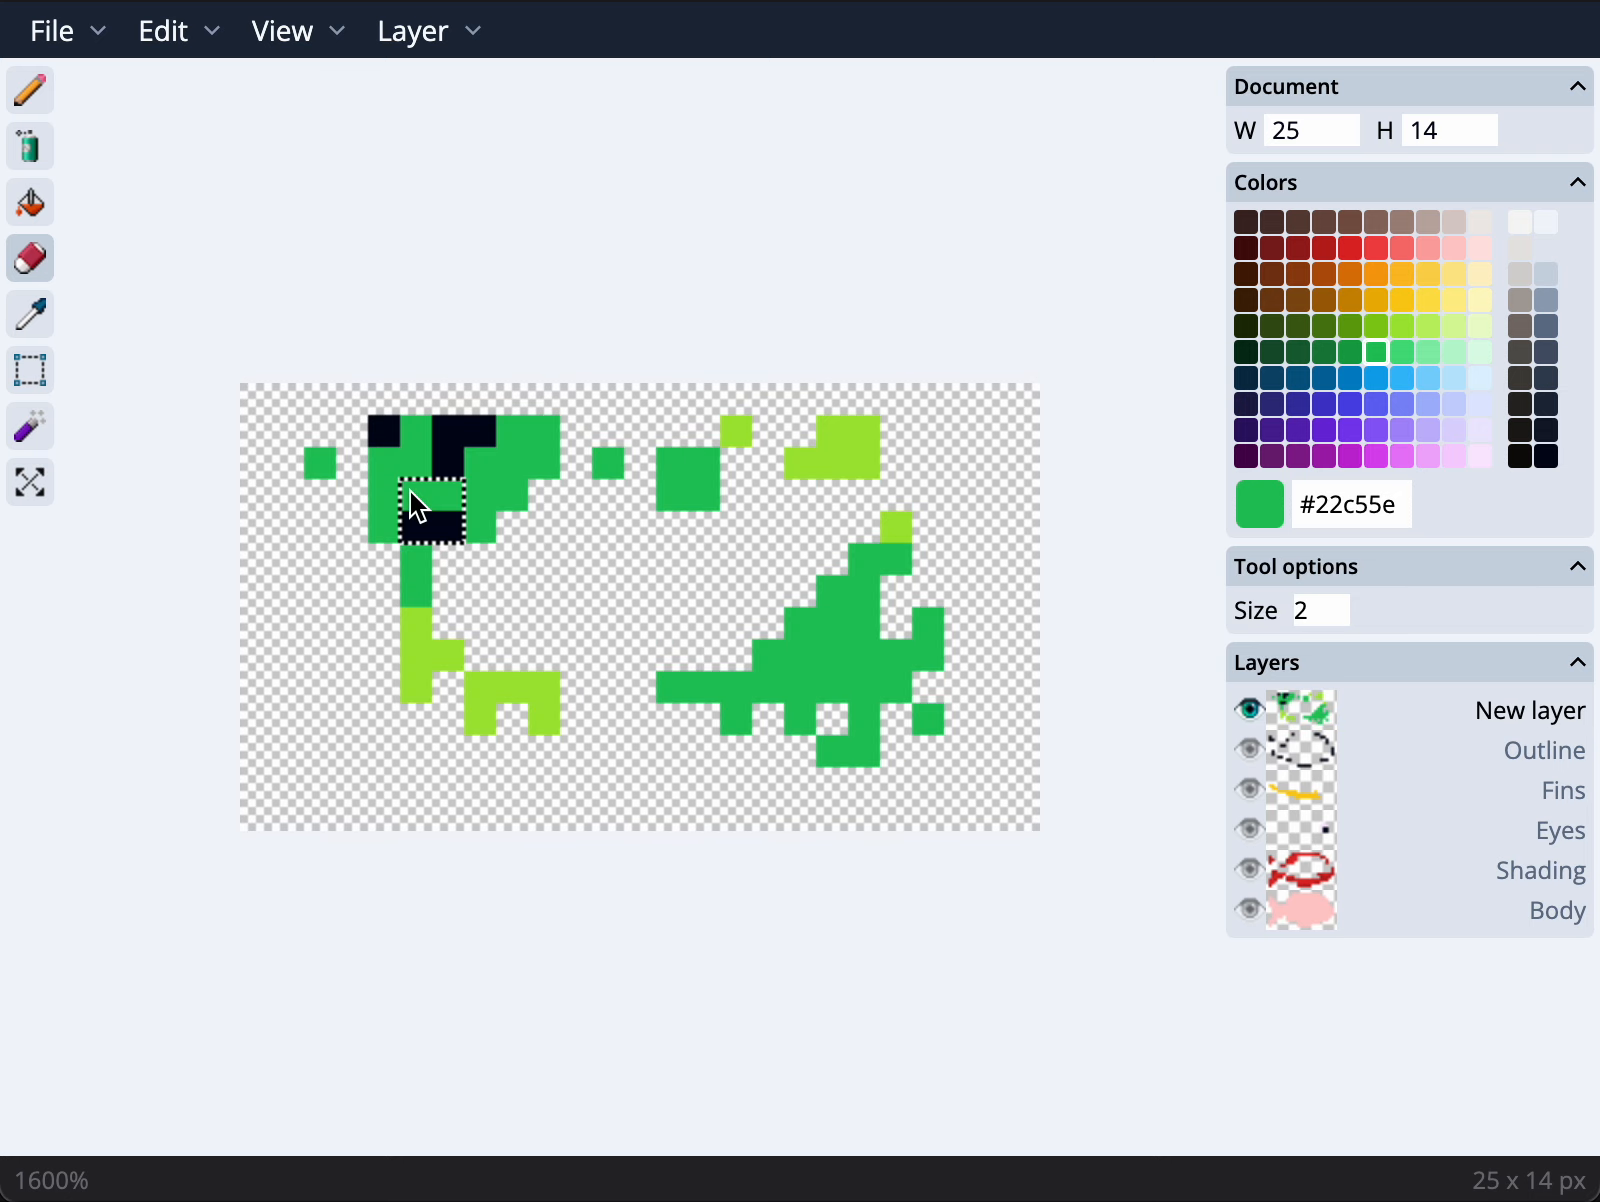
key("ctrl+y")
Select the large contiguous #22c55e green area with the magic wand
left_click(30, 427)
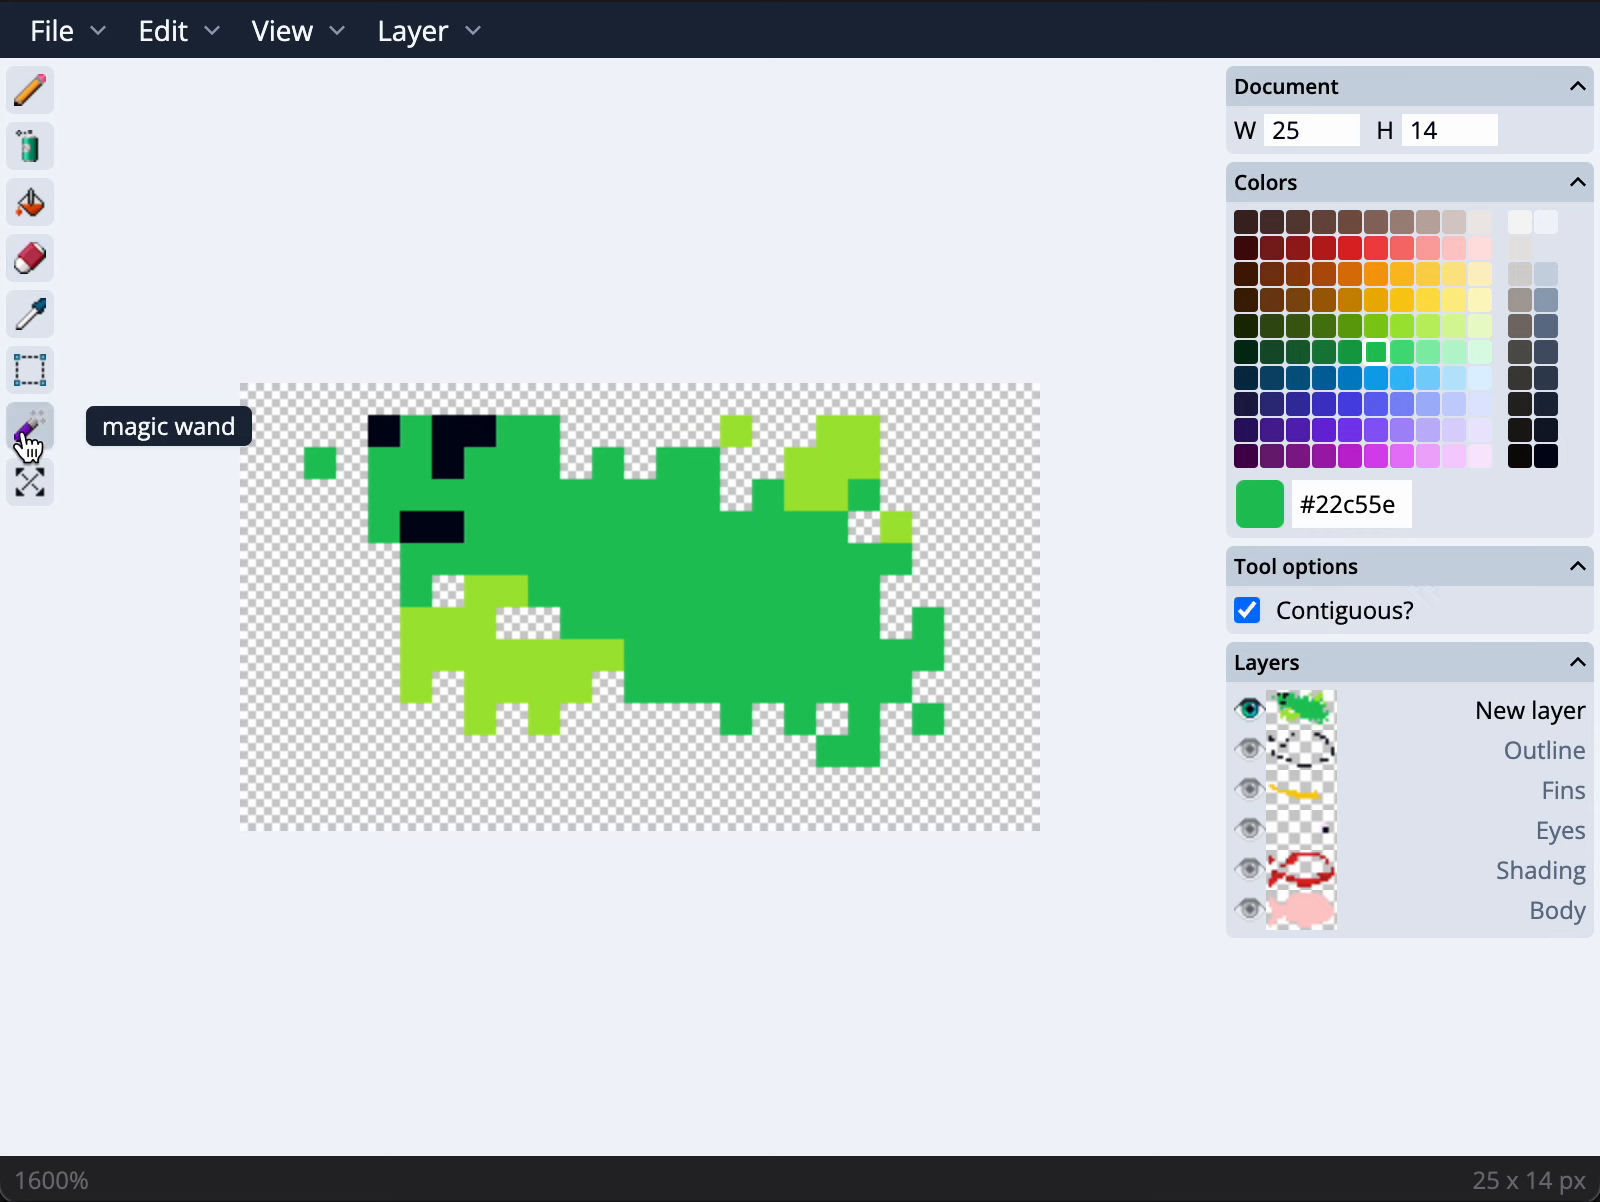
left_click(811, 604)
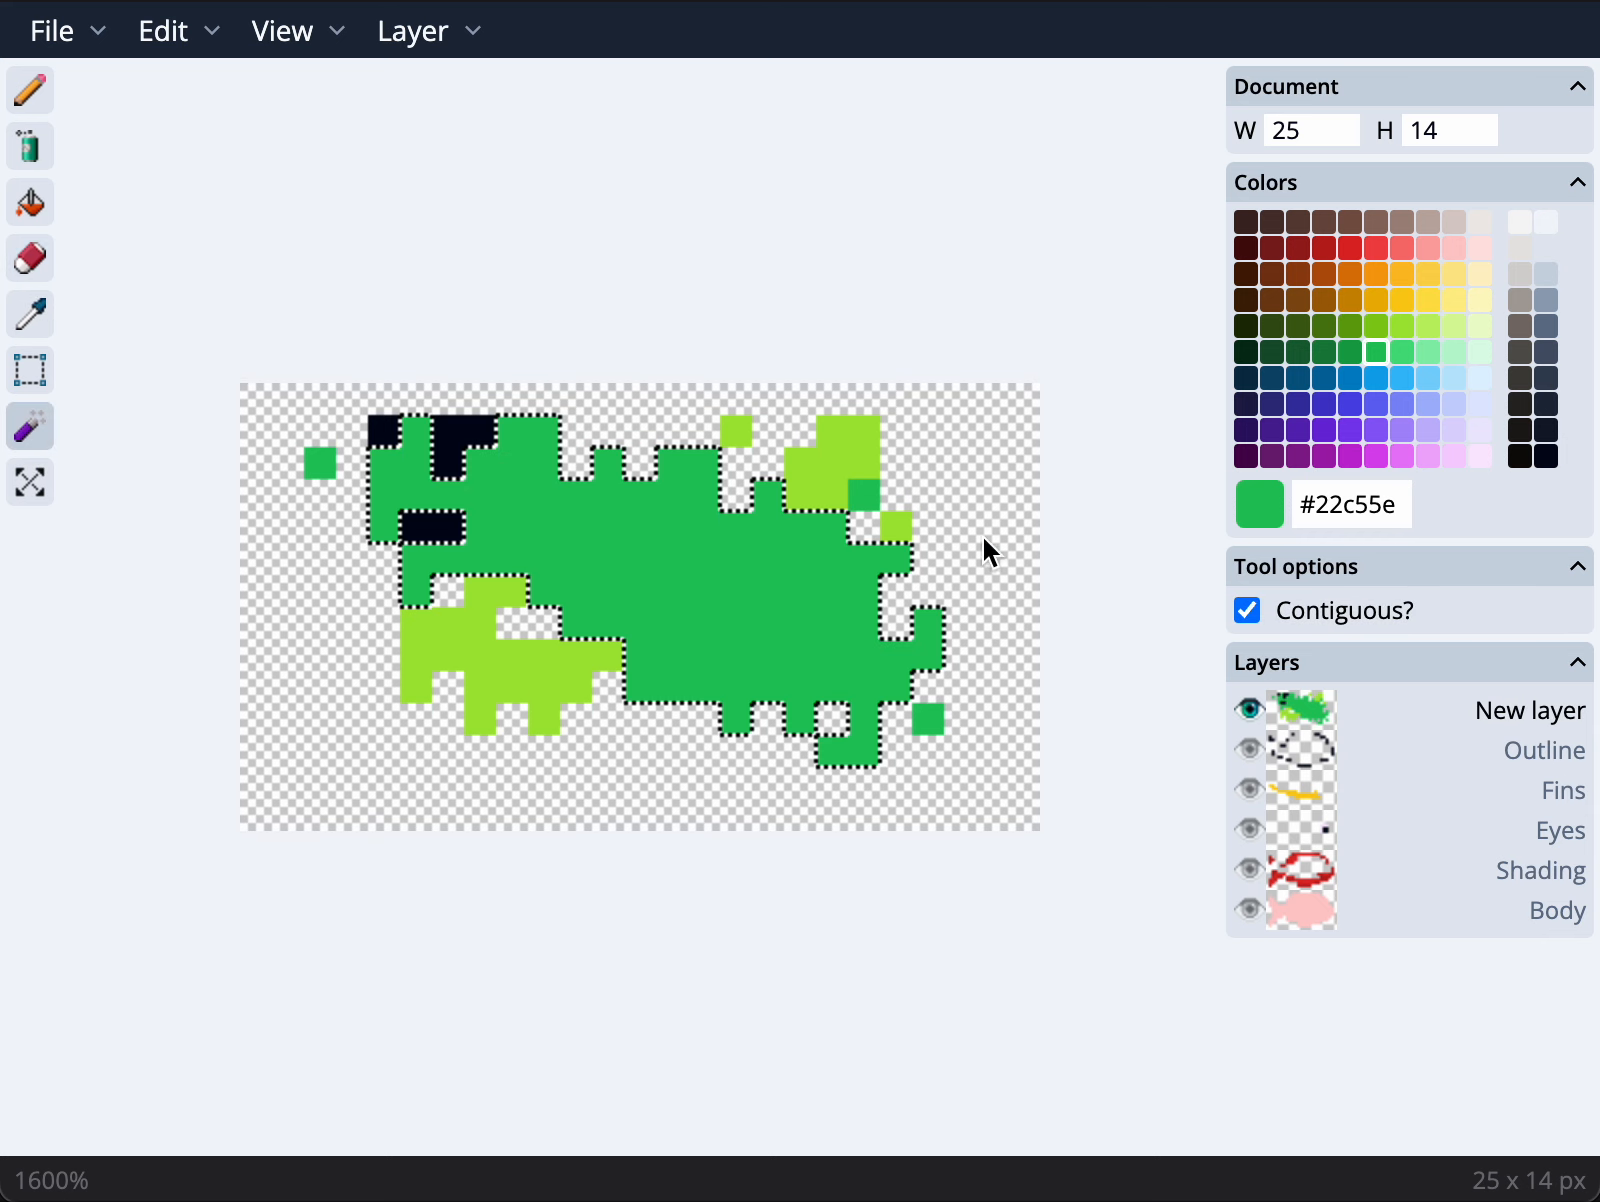
Turn off contiguous selection and use the magic wand to select all #22c55e green pixels, including the isolated ones
left_click(1348, 612)
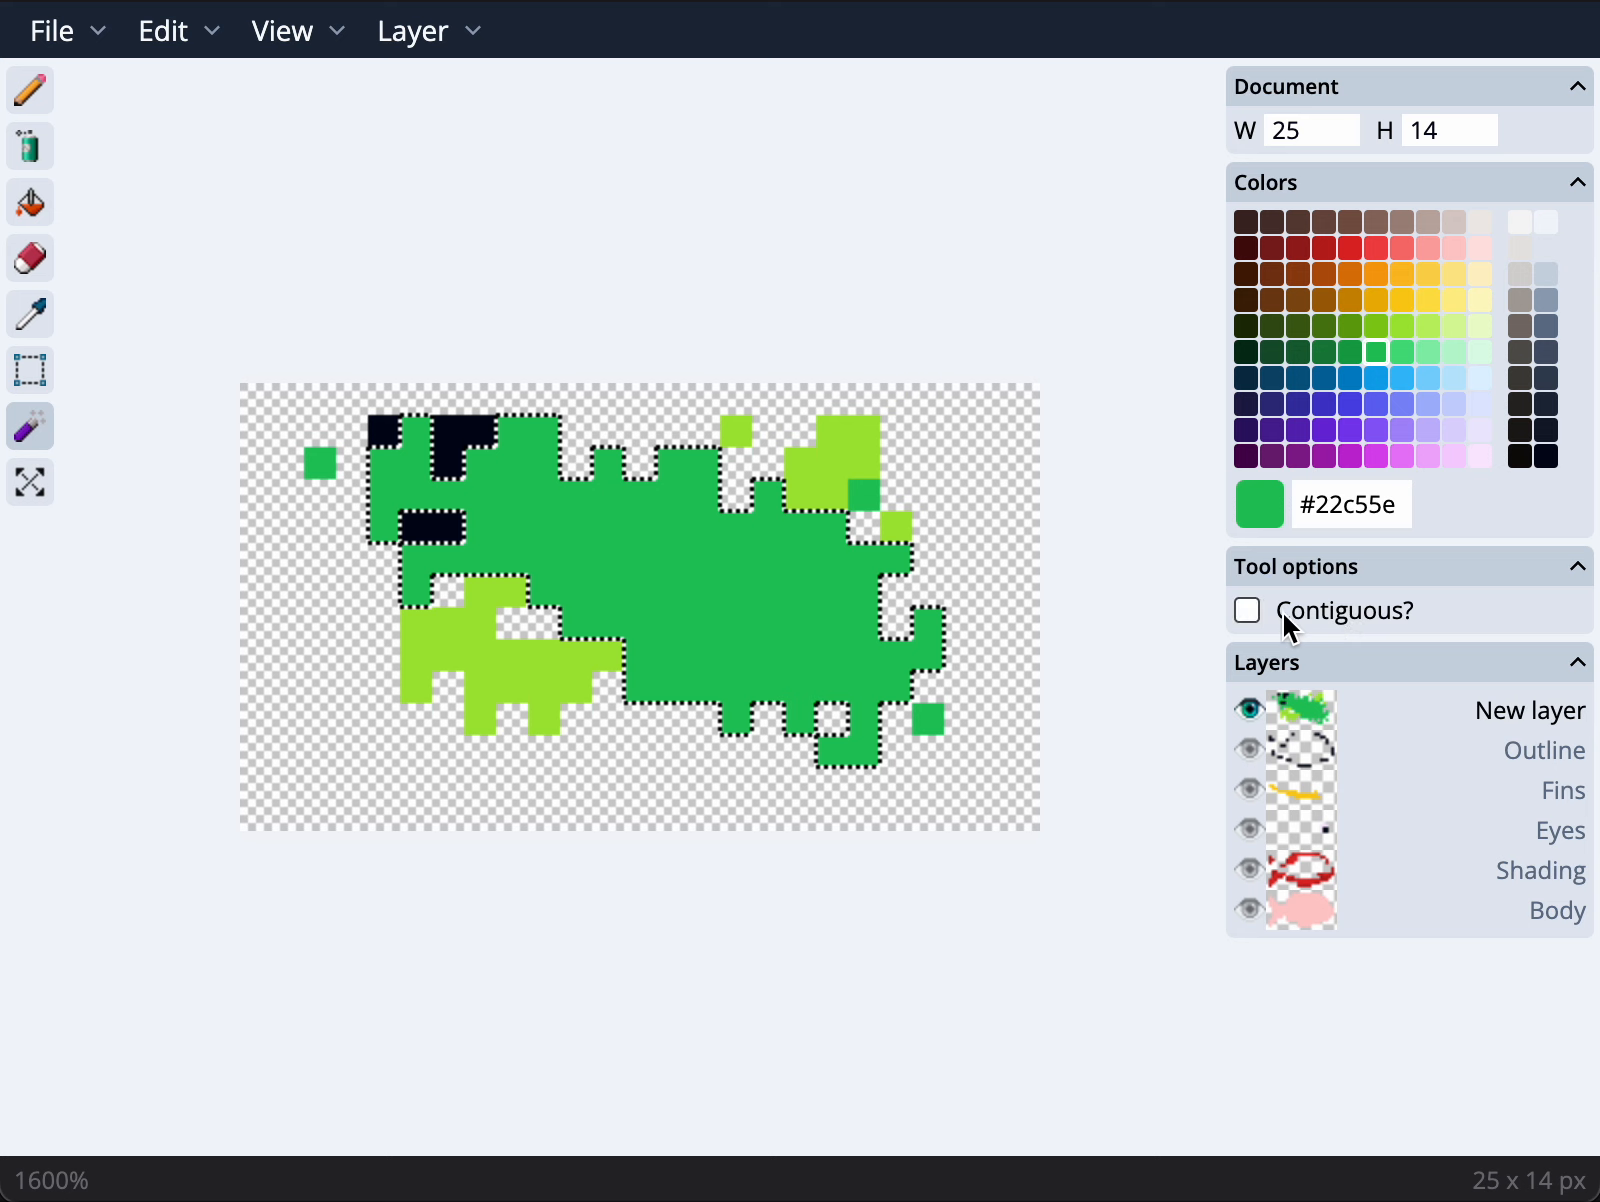
left_click(763, 563)
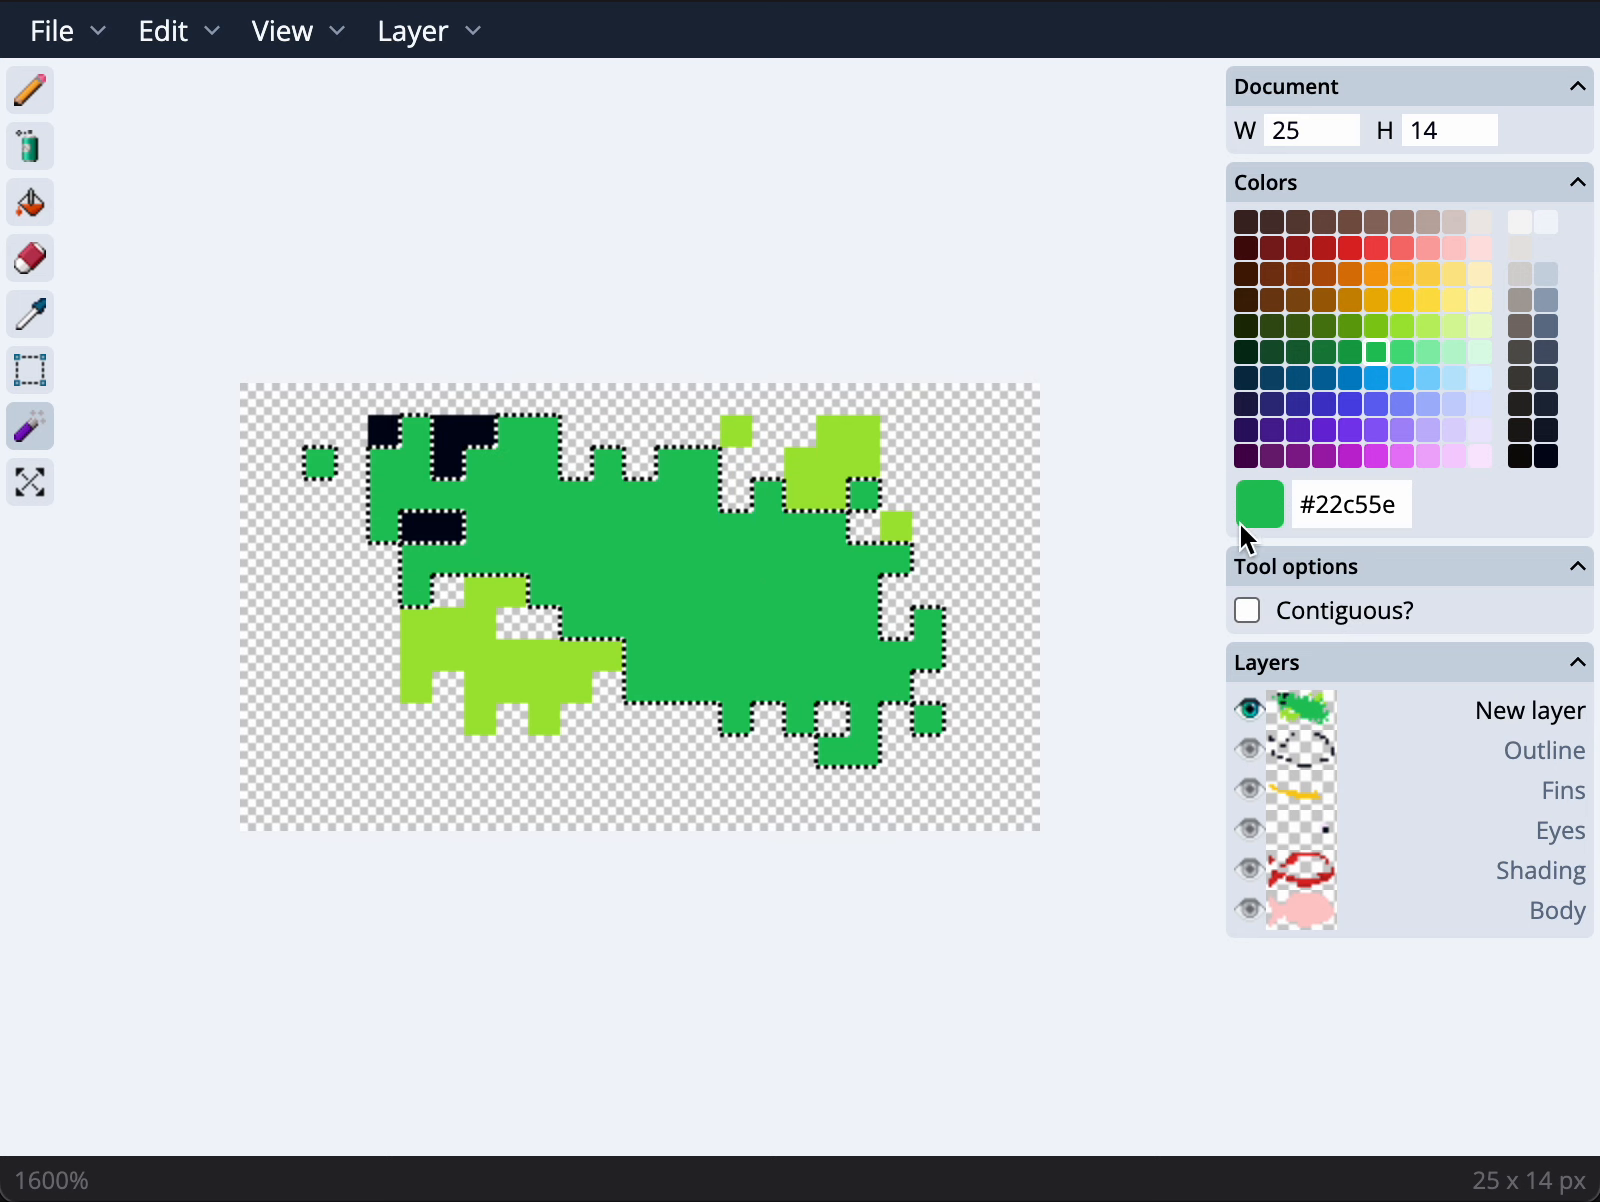
left_click(1348, 618)
Try adding a large rectangle to the selection, undo it, and subtract two rectangular areas from the green shape's upper middle and left side
left_click(31, 378)
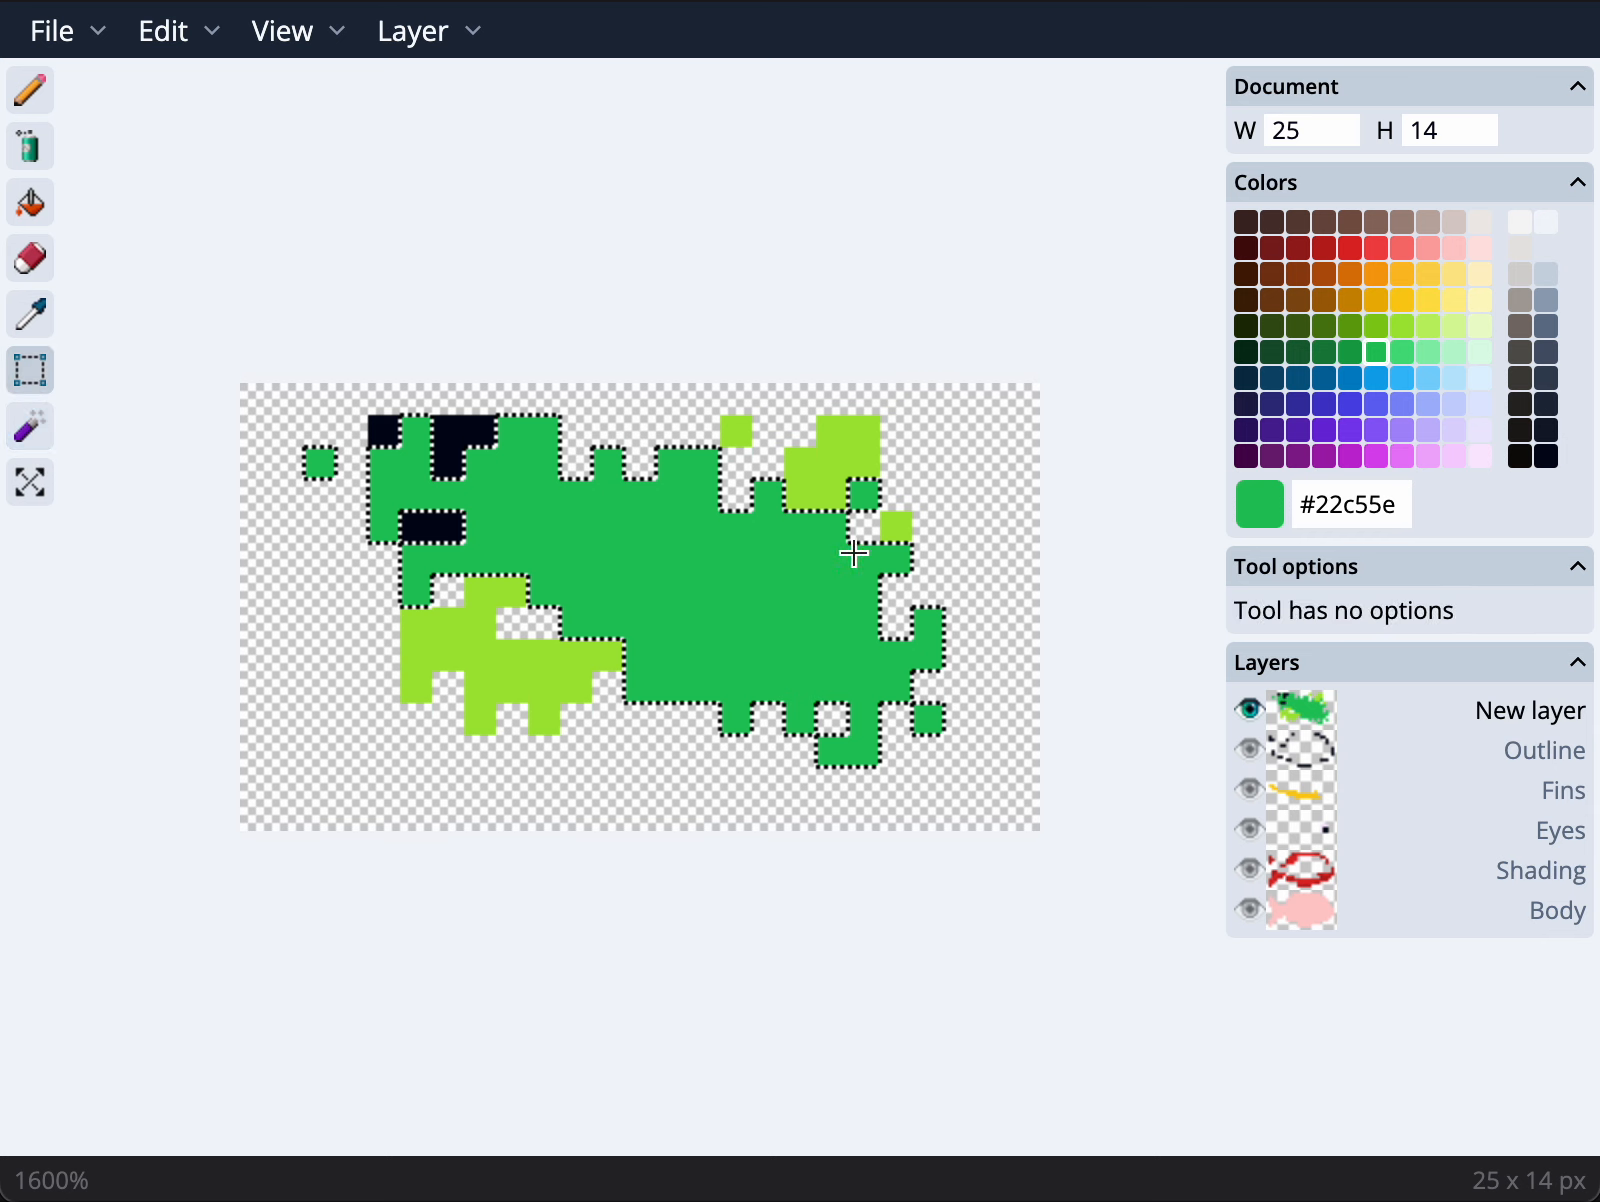
left_click_drag(925, 407, 414, 721)
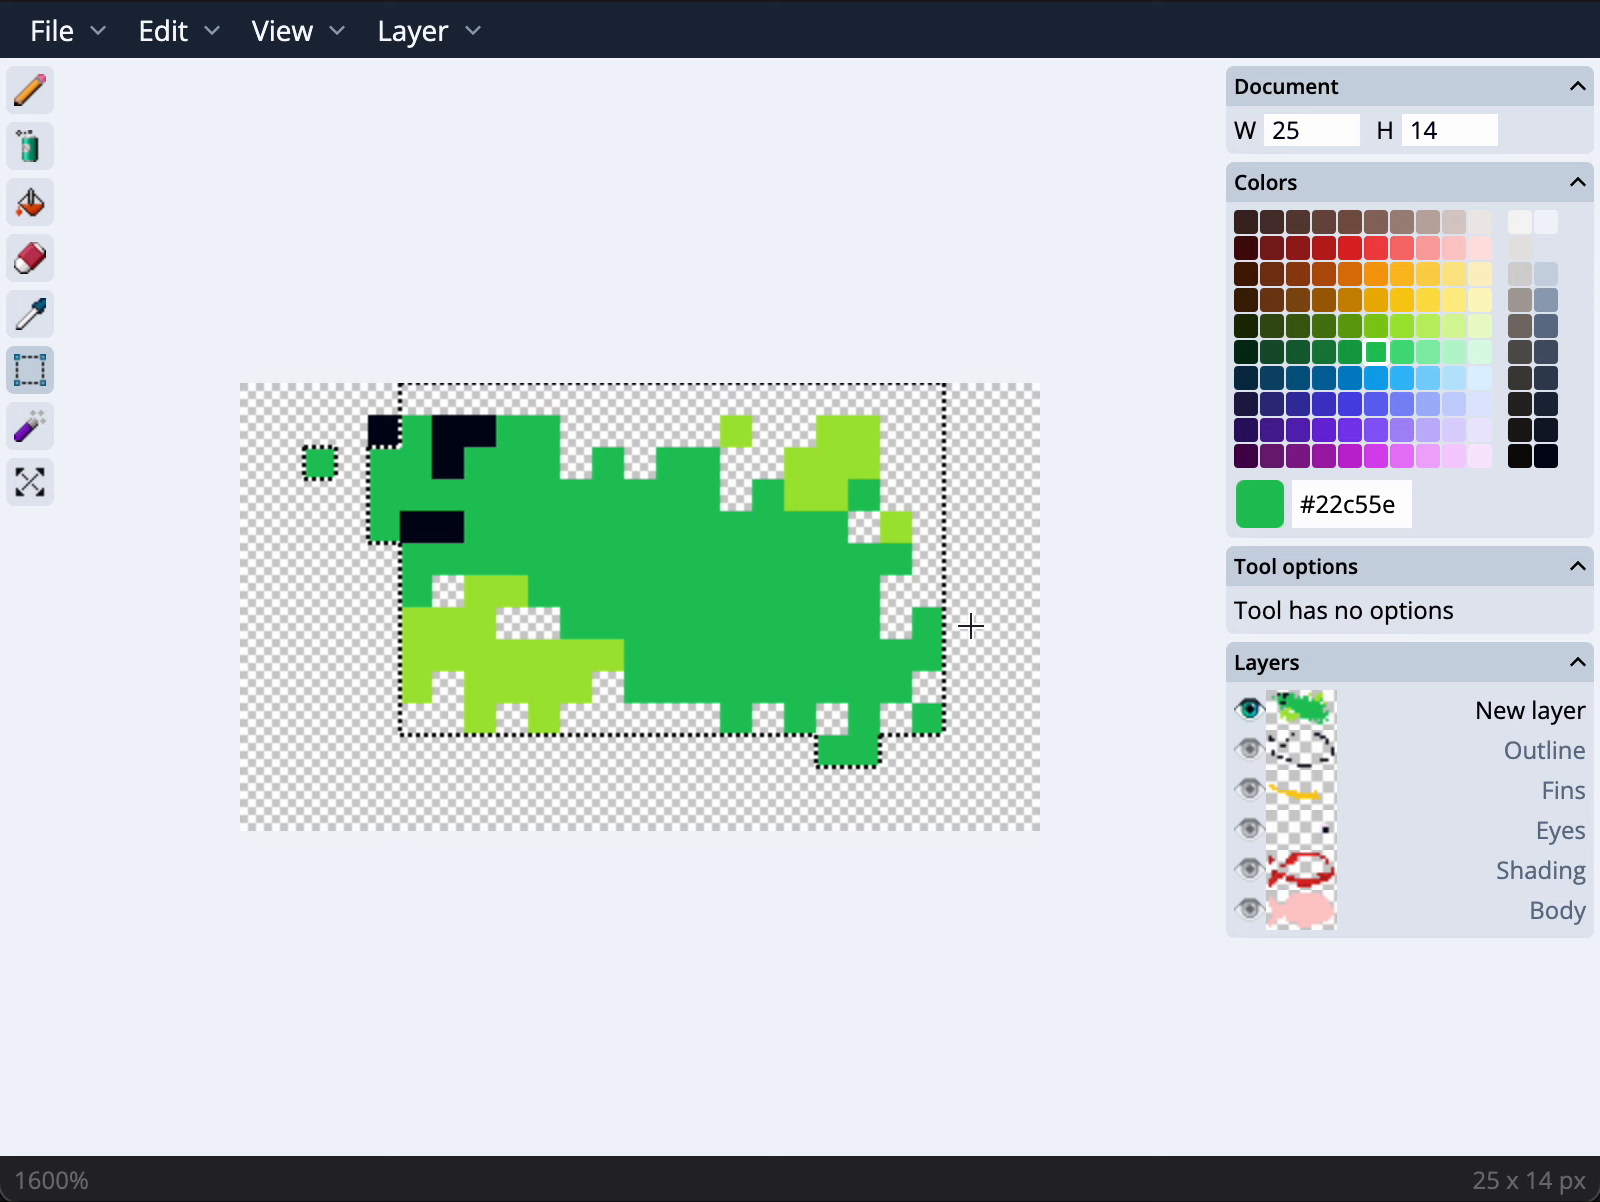
key("ctrl+z")
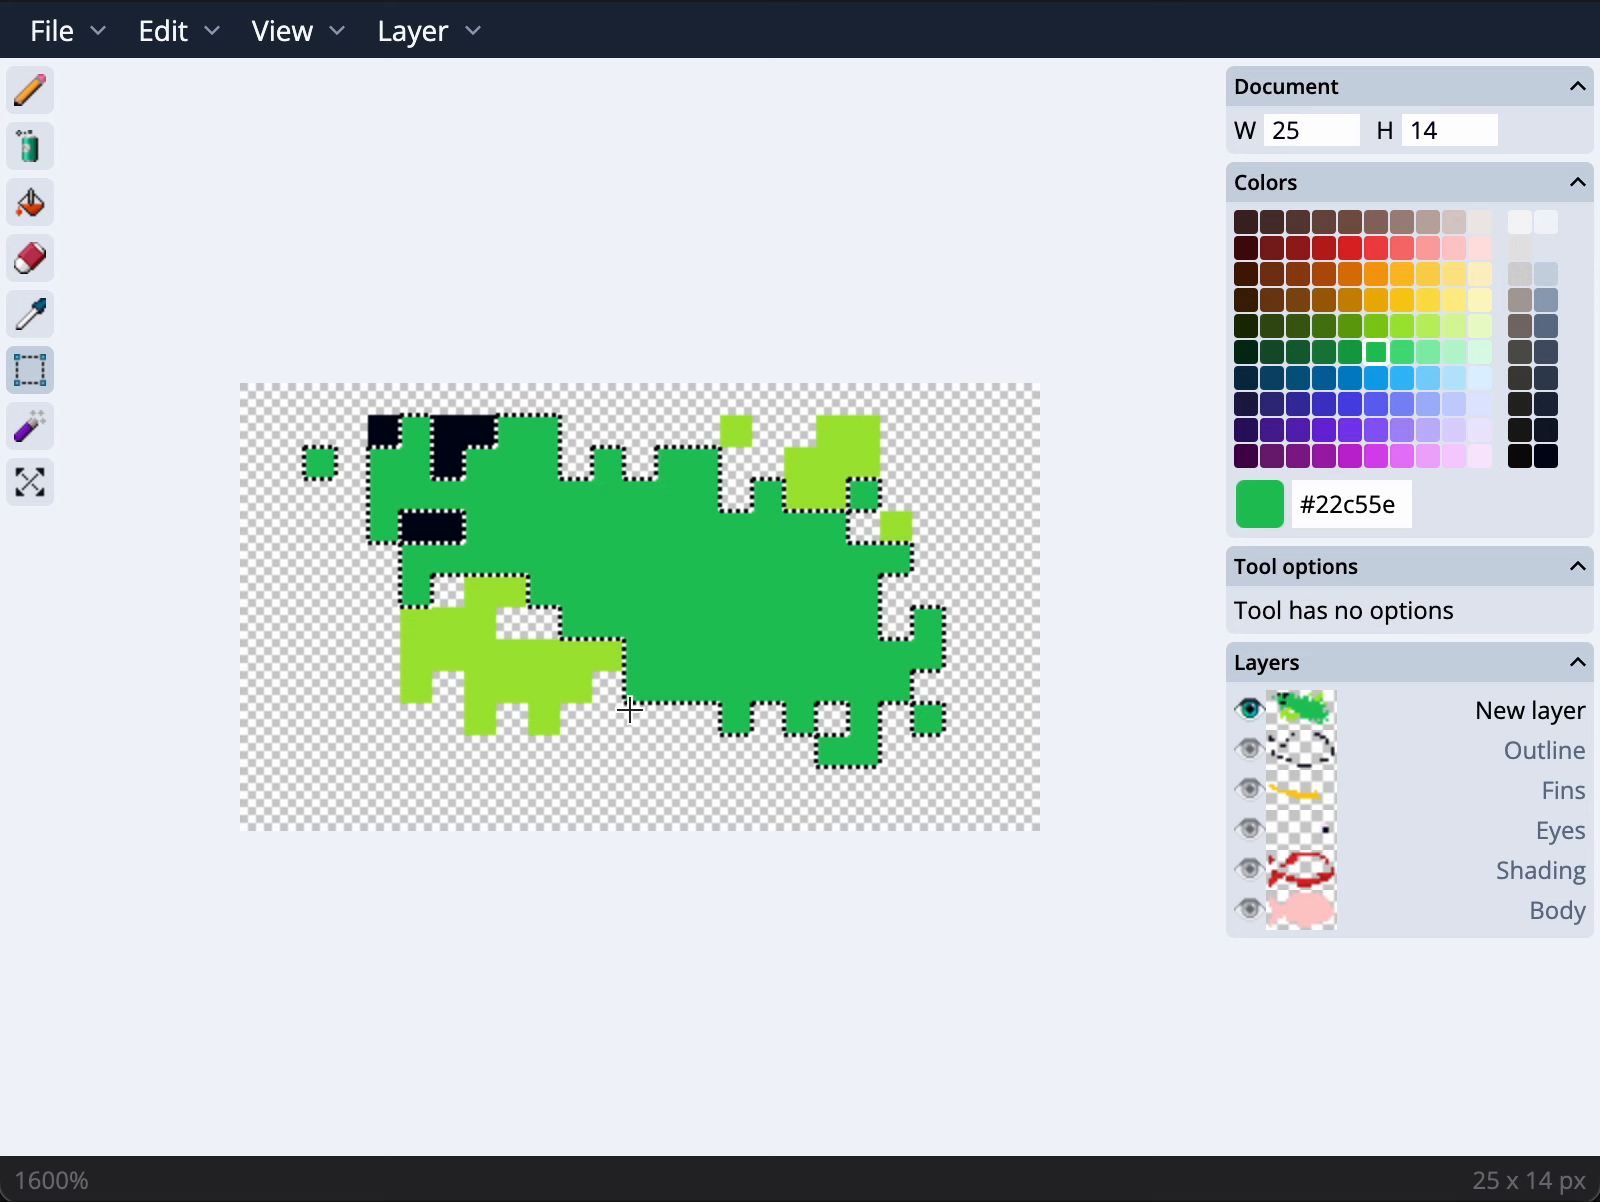
left_click_drag(630, 452, 766, 588)
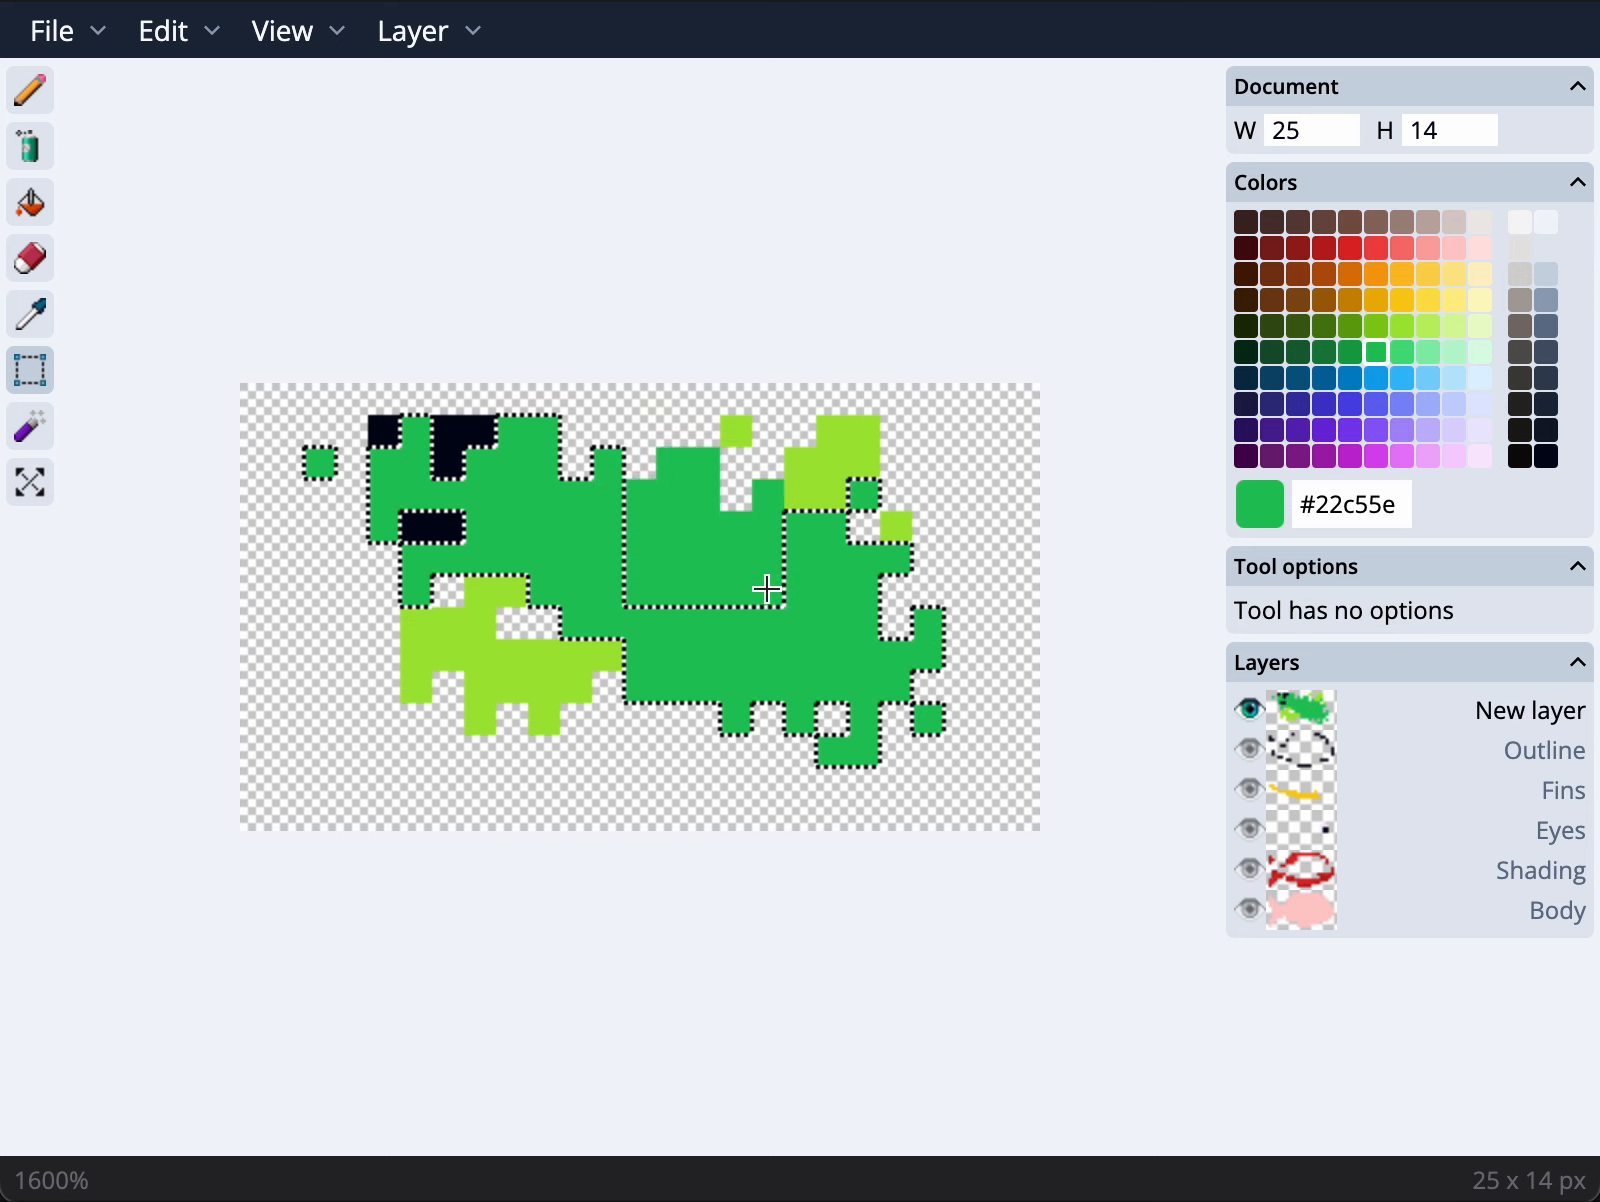
left_click_drag(546, 507, 393, 657)
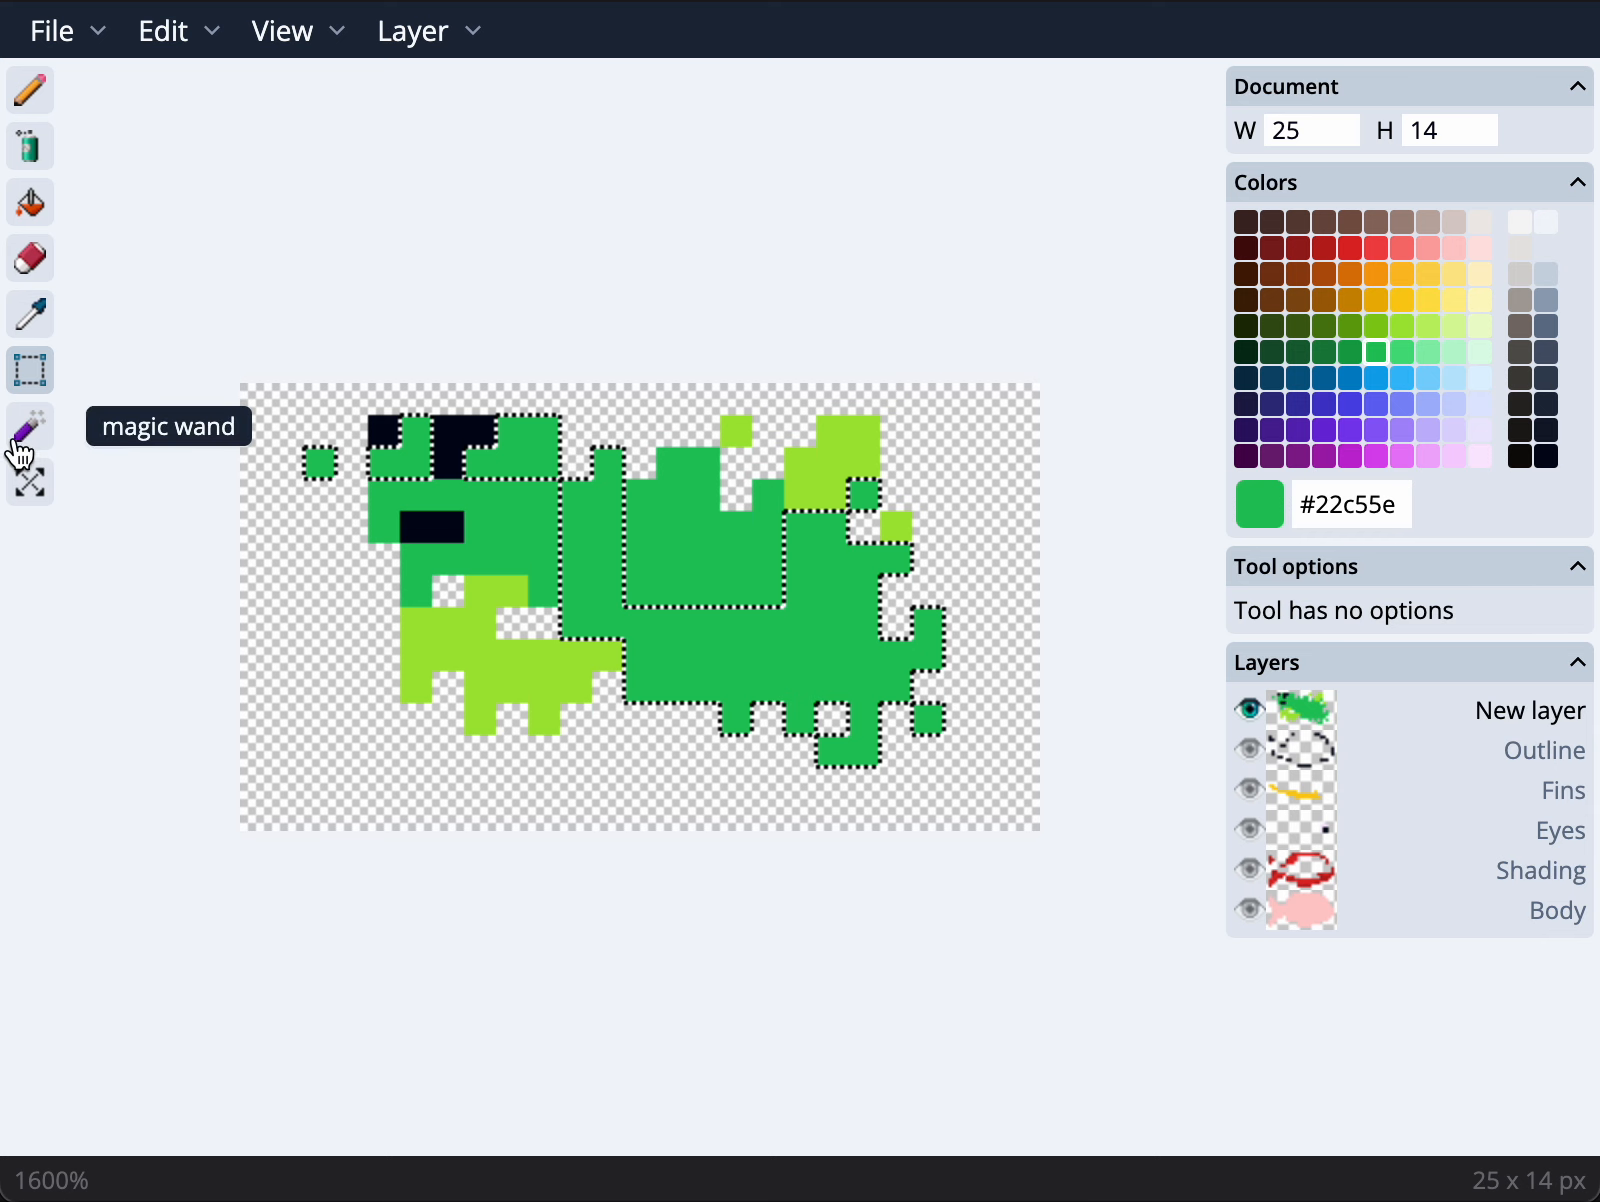
Try moving the selected green pixels with the move tool and undo the moves
left_click(30, 482)
left_click_drag(750, 636, 682, 696)
key("ctrl+z")
key("ctrl+z")
key("ctrl+z")
key("ctrl+z")
key("ctrl+z")
key("ctrl+z")
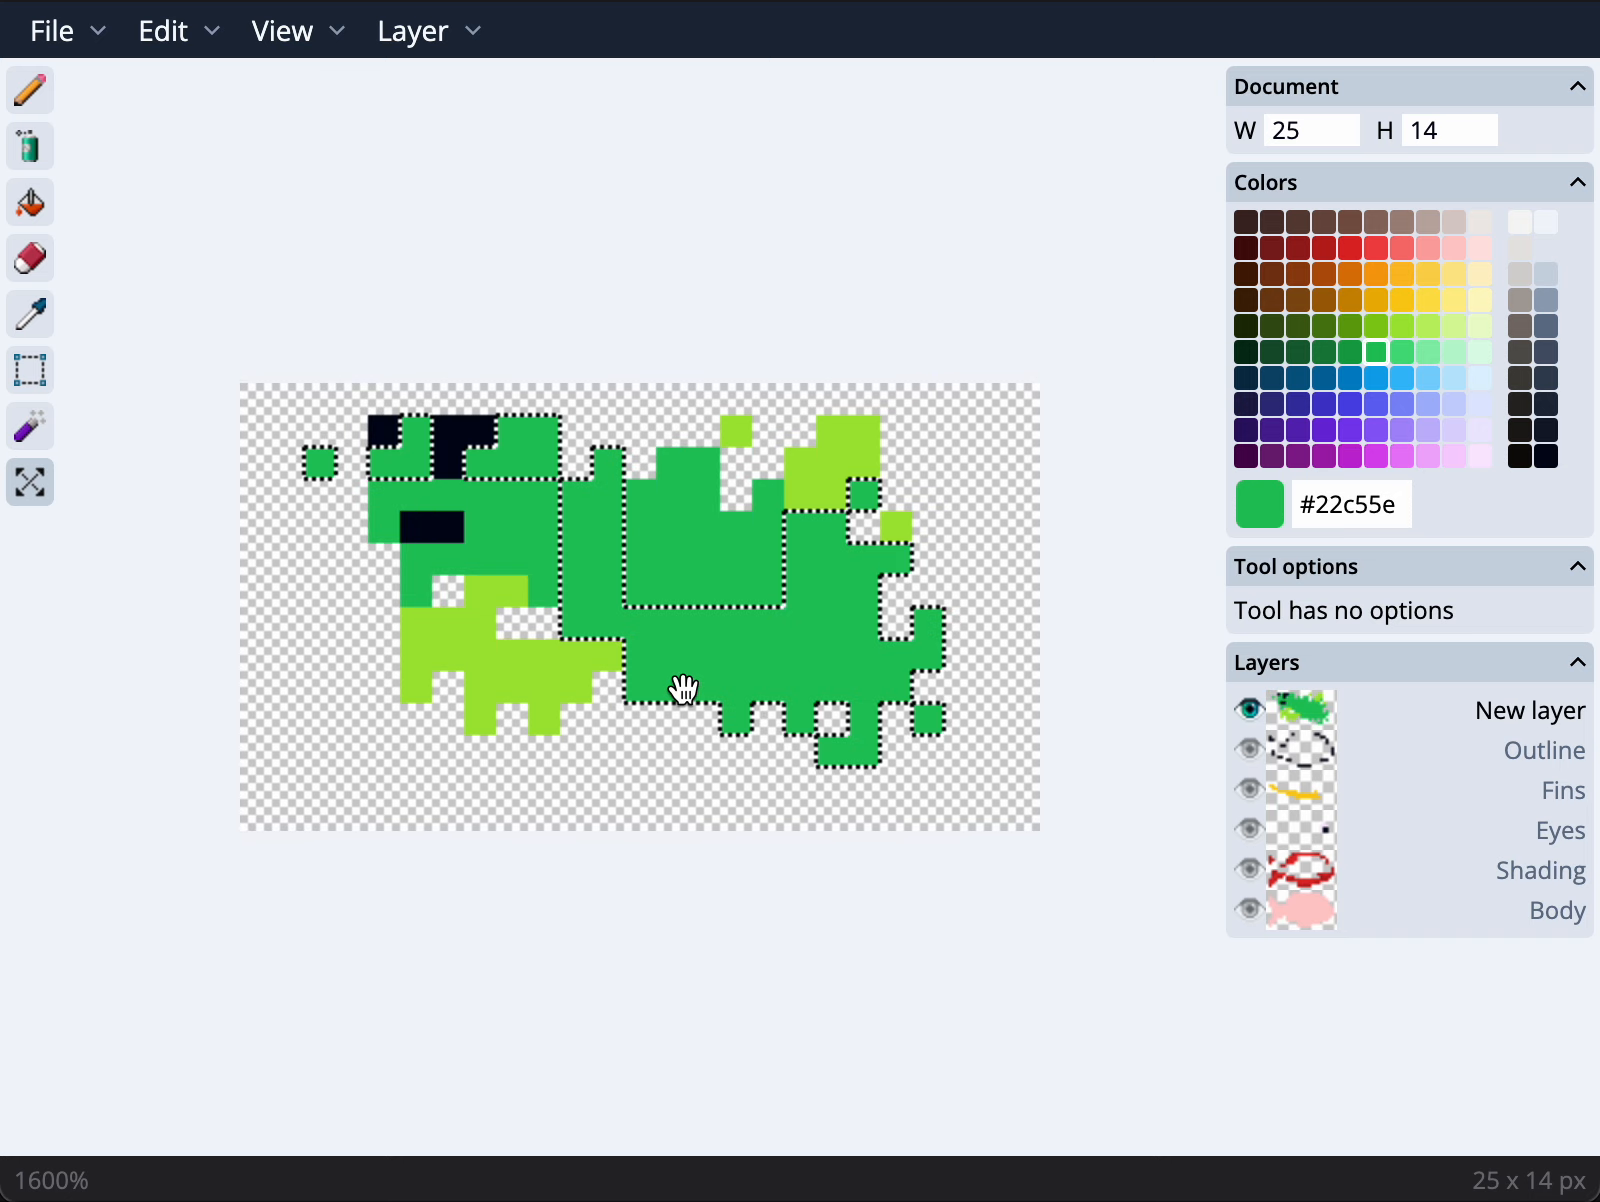
key("ctrl+z")
key("ctrl+z")
key("ctrl+z")
key("ctrl+z")
key("ctrl+z")
key("ctrl+z")
Try rotating the selected pixels by 90% and then -90%, and undo the transformations
left_click(160, 45)
left_click(275, 345)
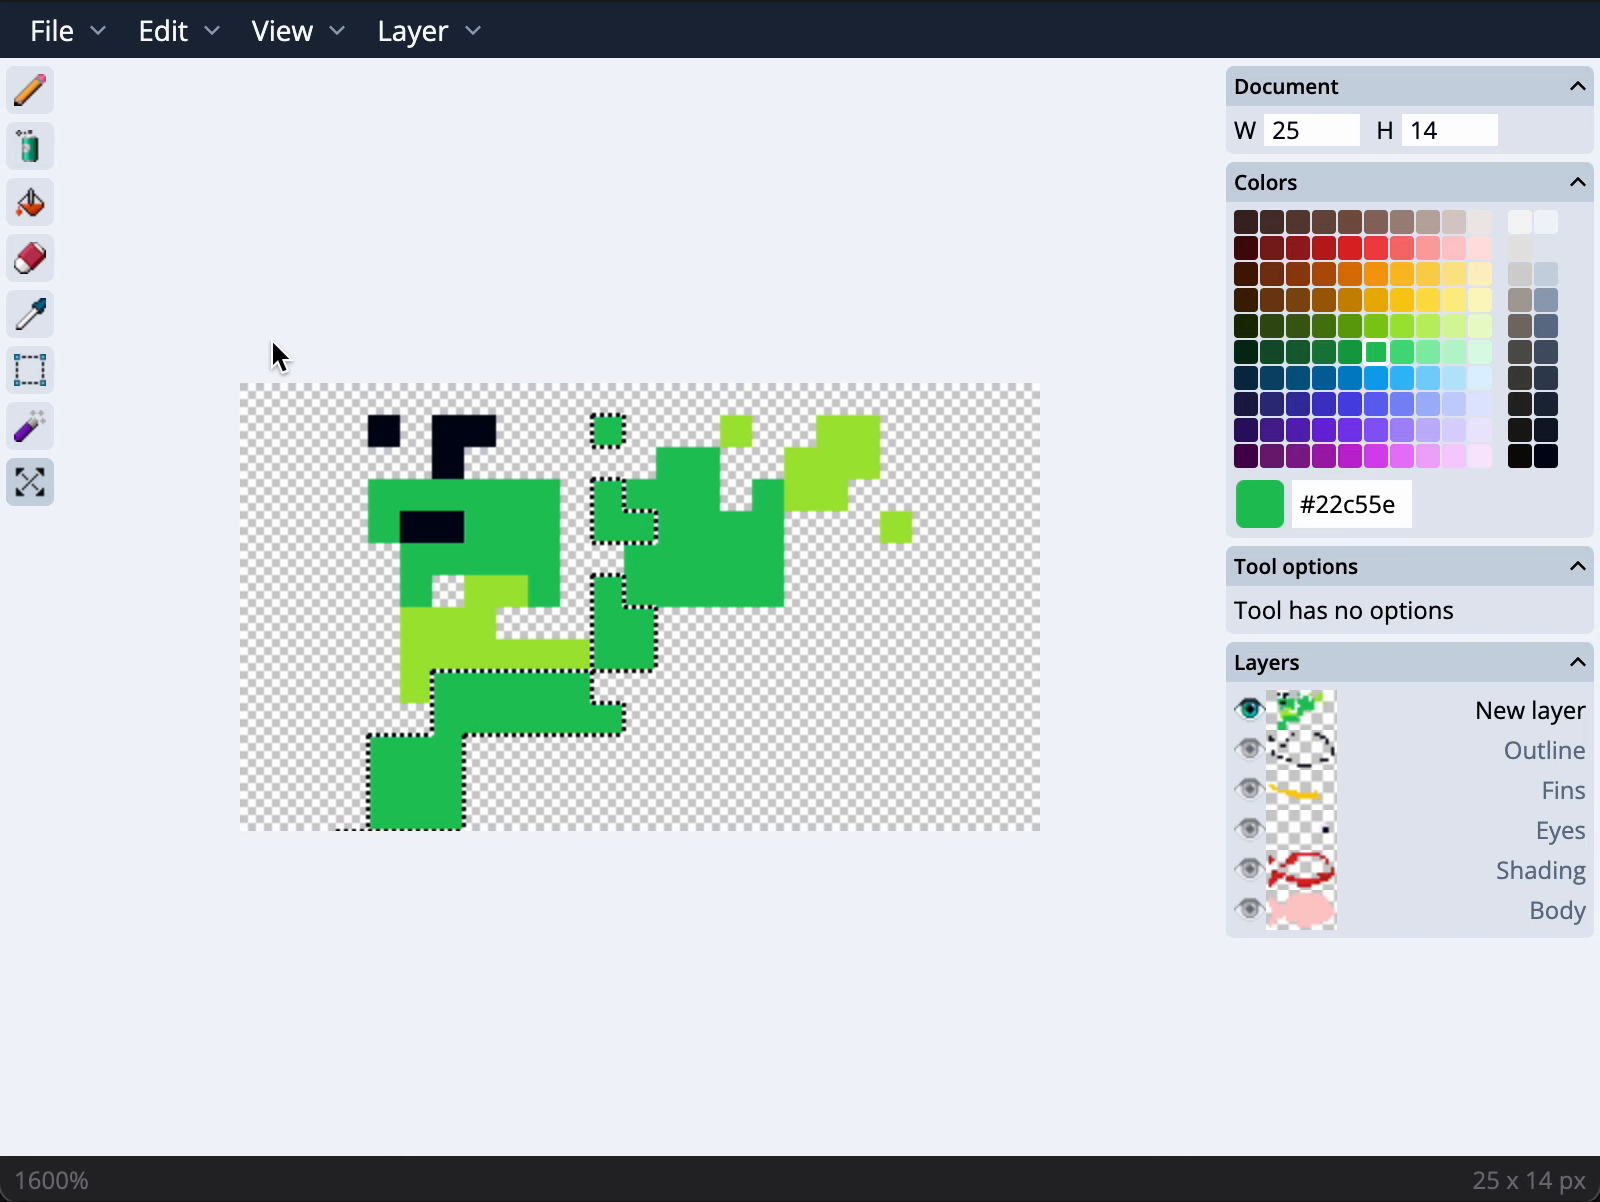
left_click(171, 50)
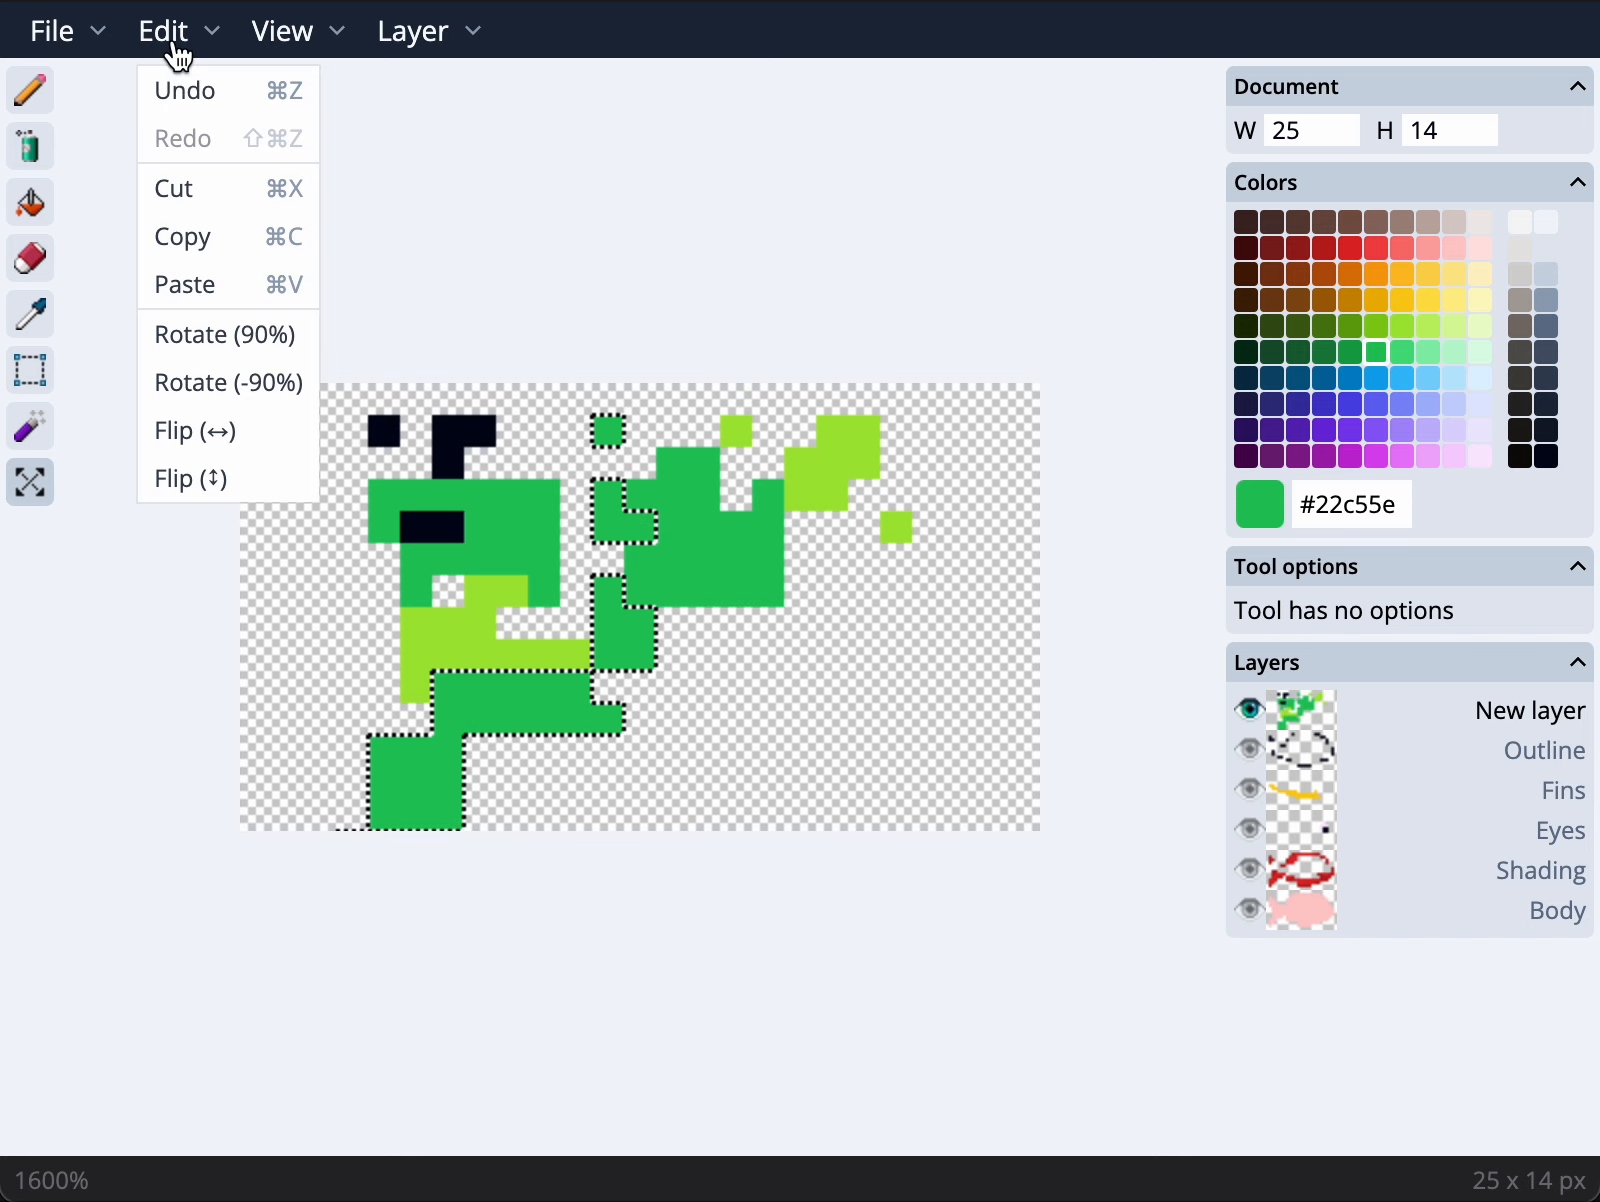
left_click(232, 382)
key("Delete")
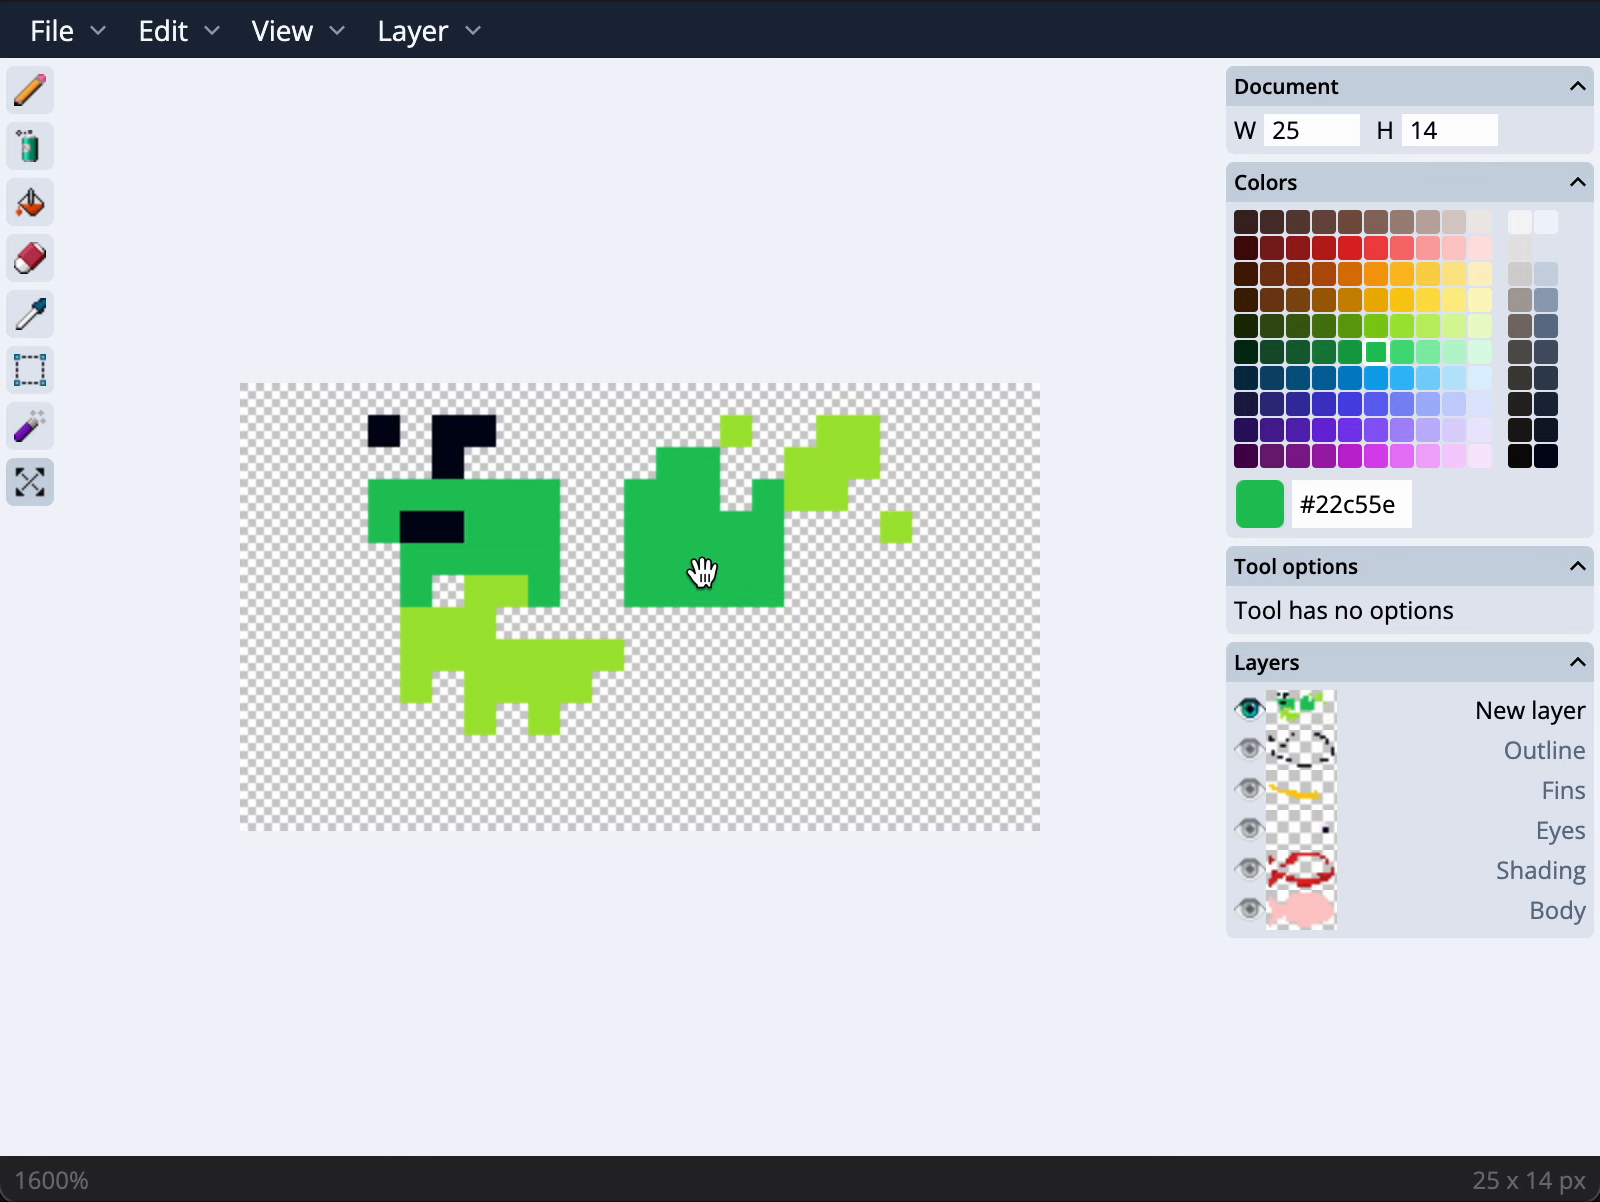
key("super+z")
left_click(165, 32)
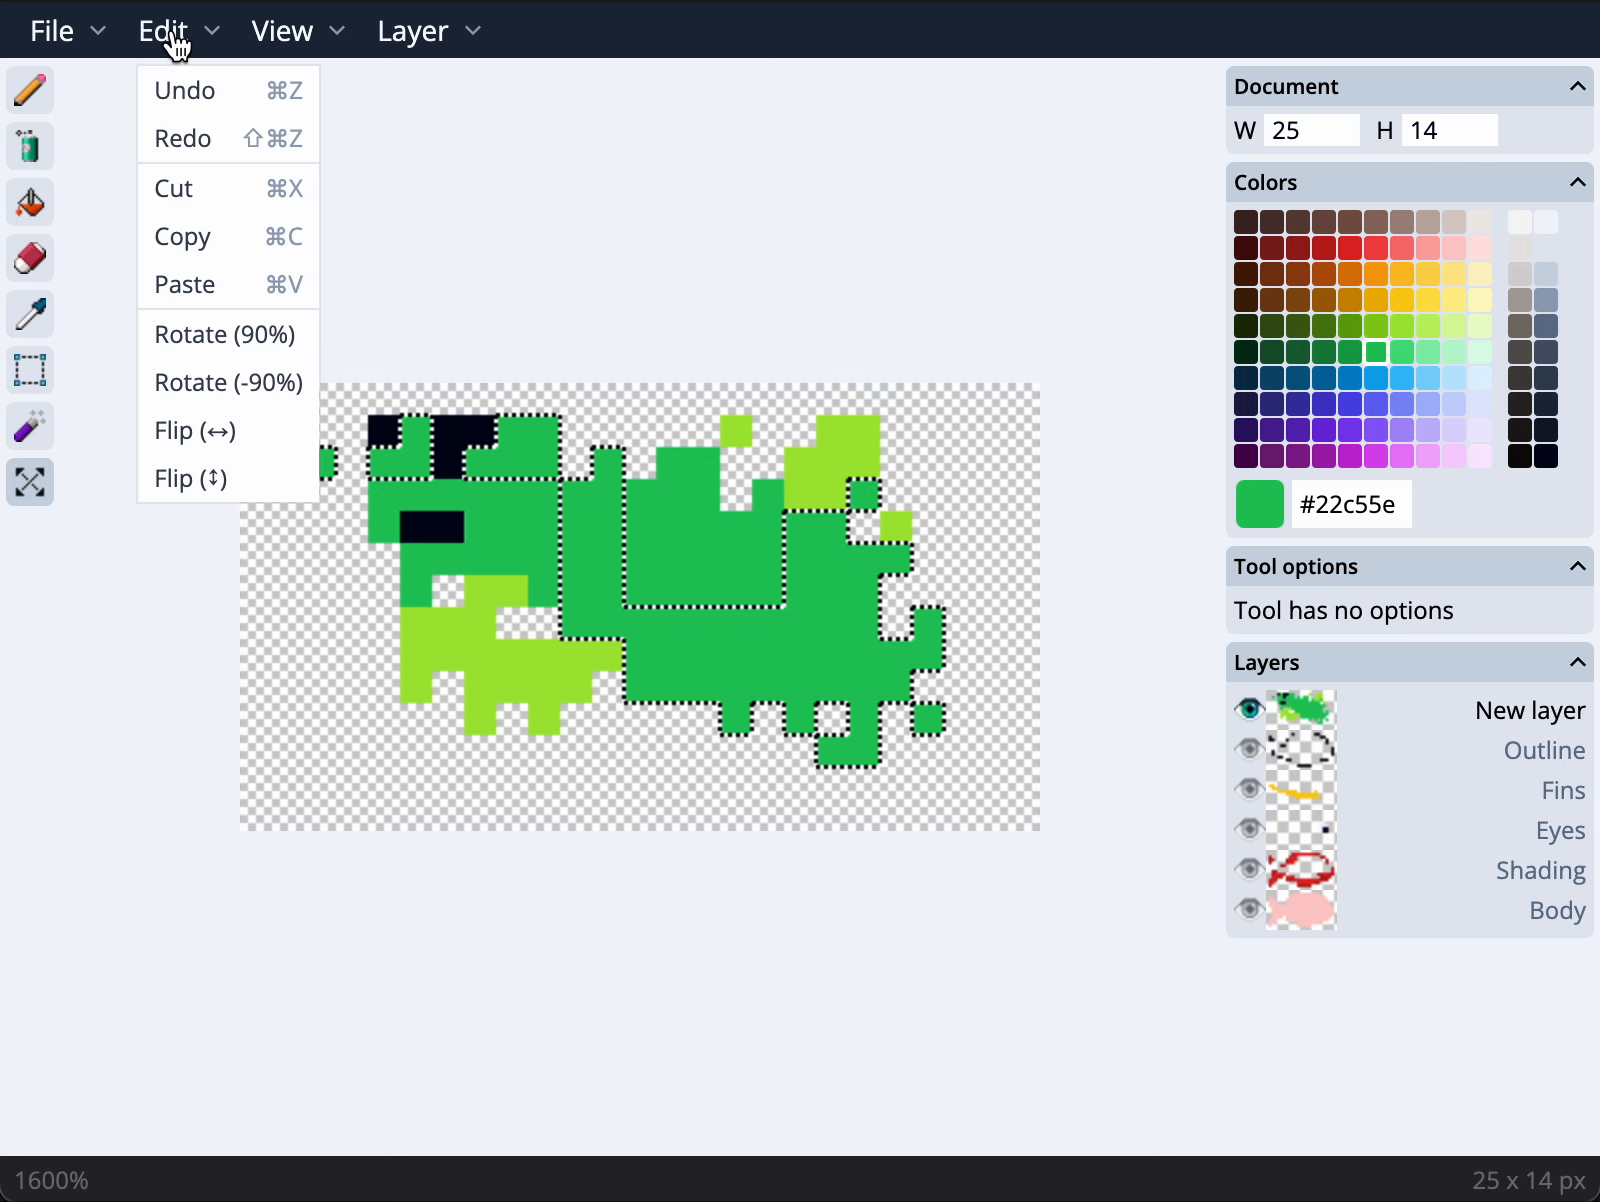
left_click(175, 42)
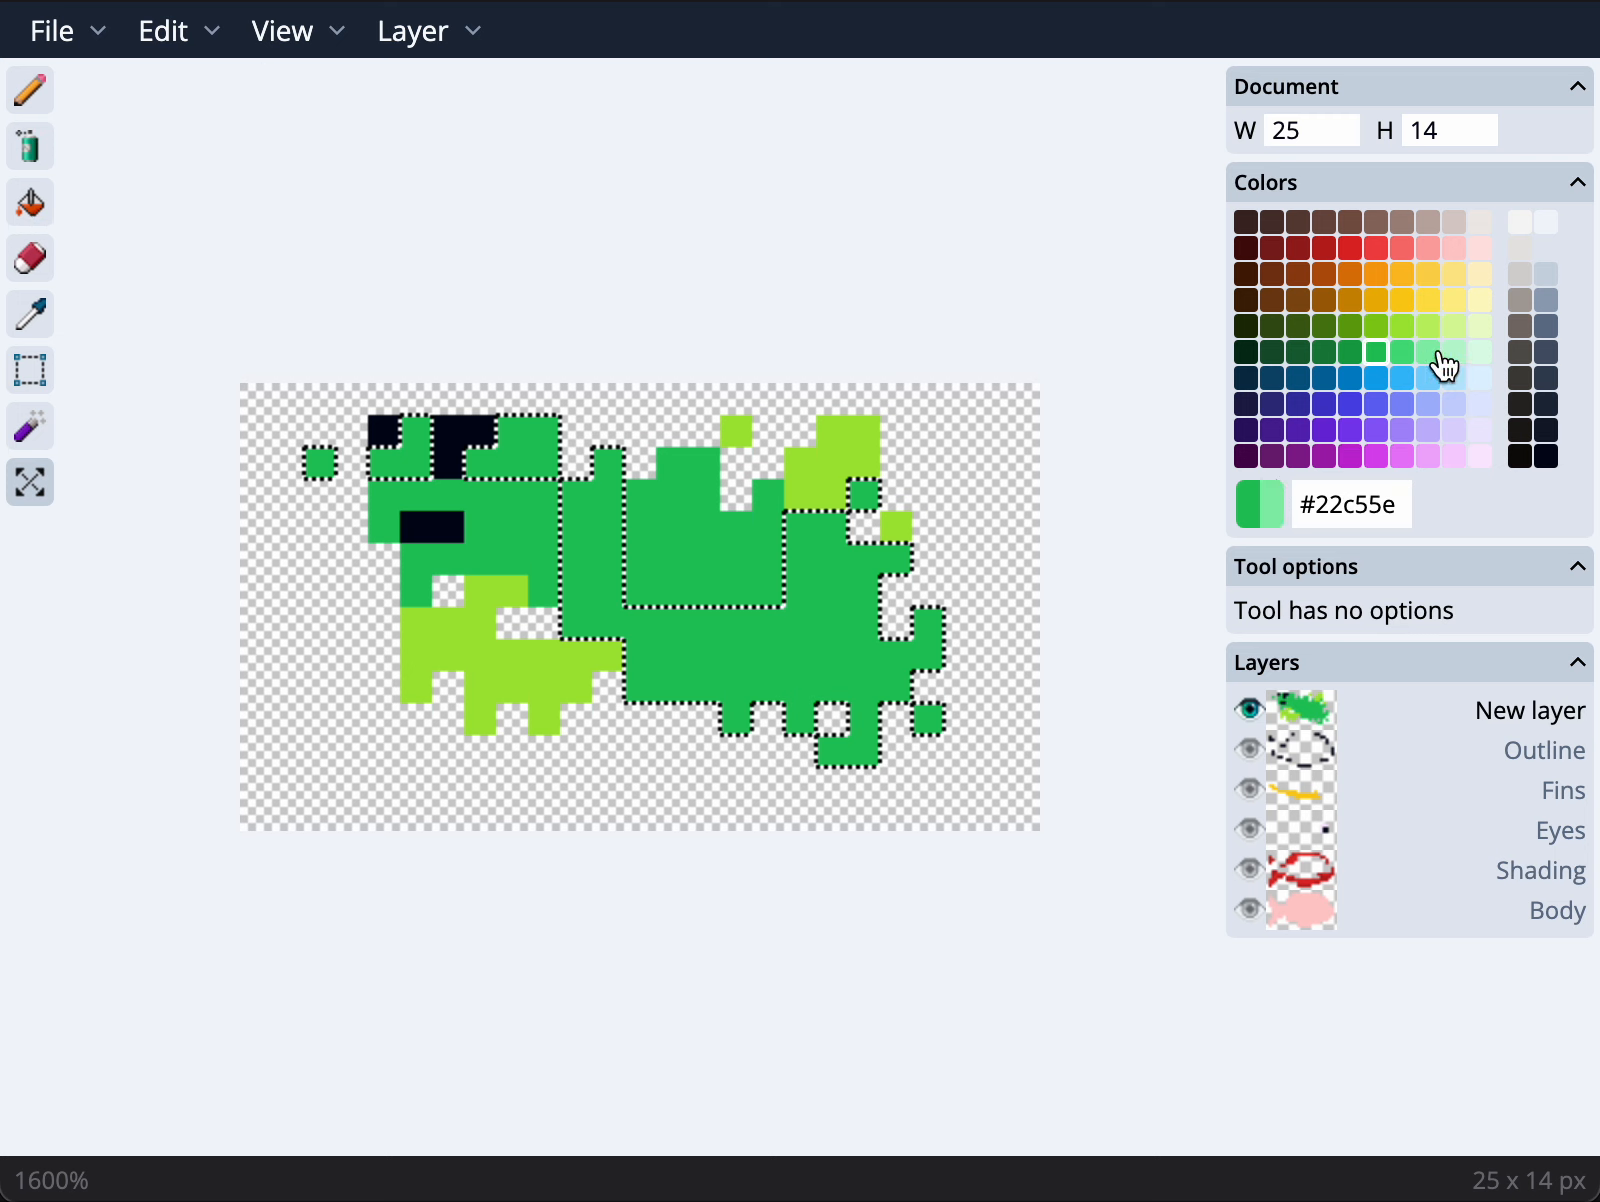
Set the drawing color to the hex value #ff0000
left_click(1346, 500)
key("ctrl+a")
type("#f")
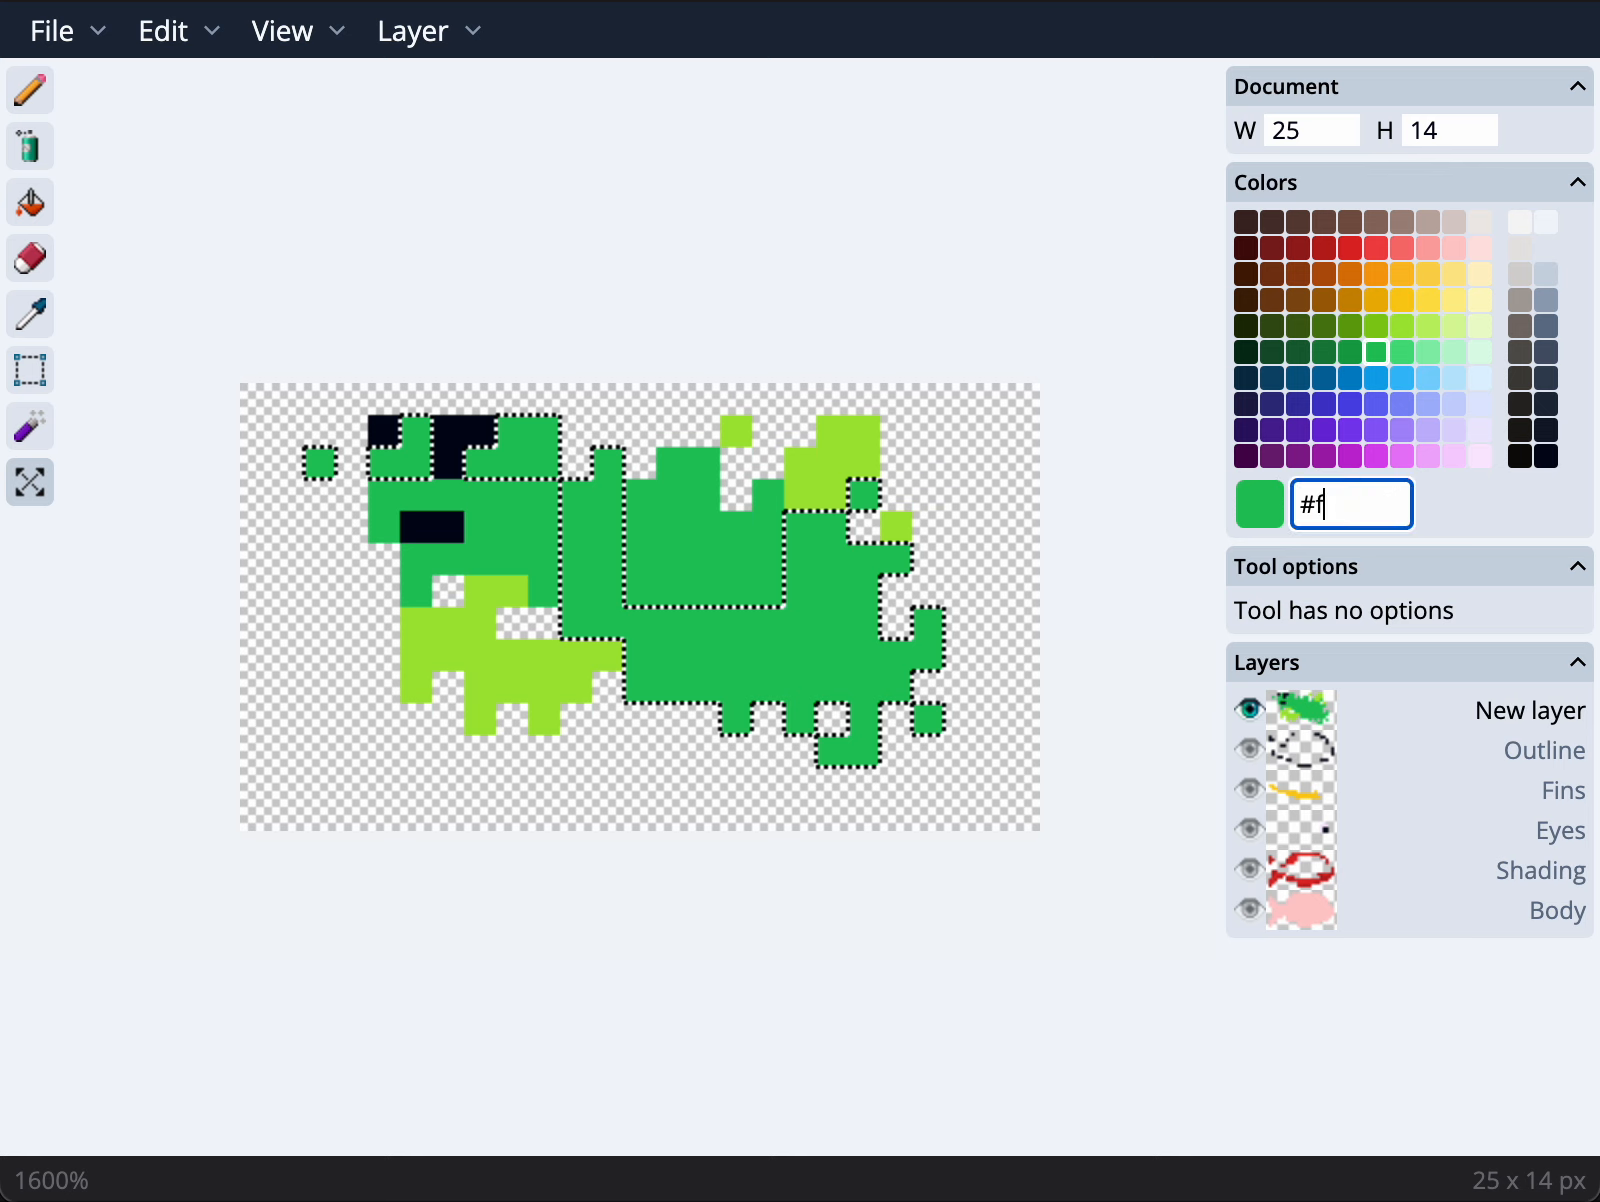
type("f0000")
key("Return")
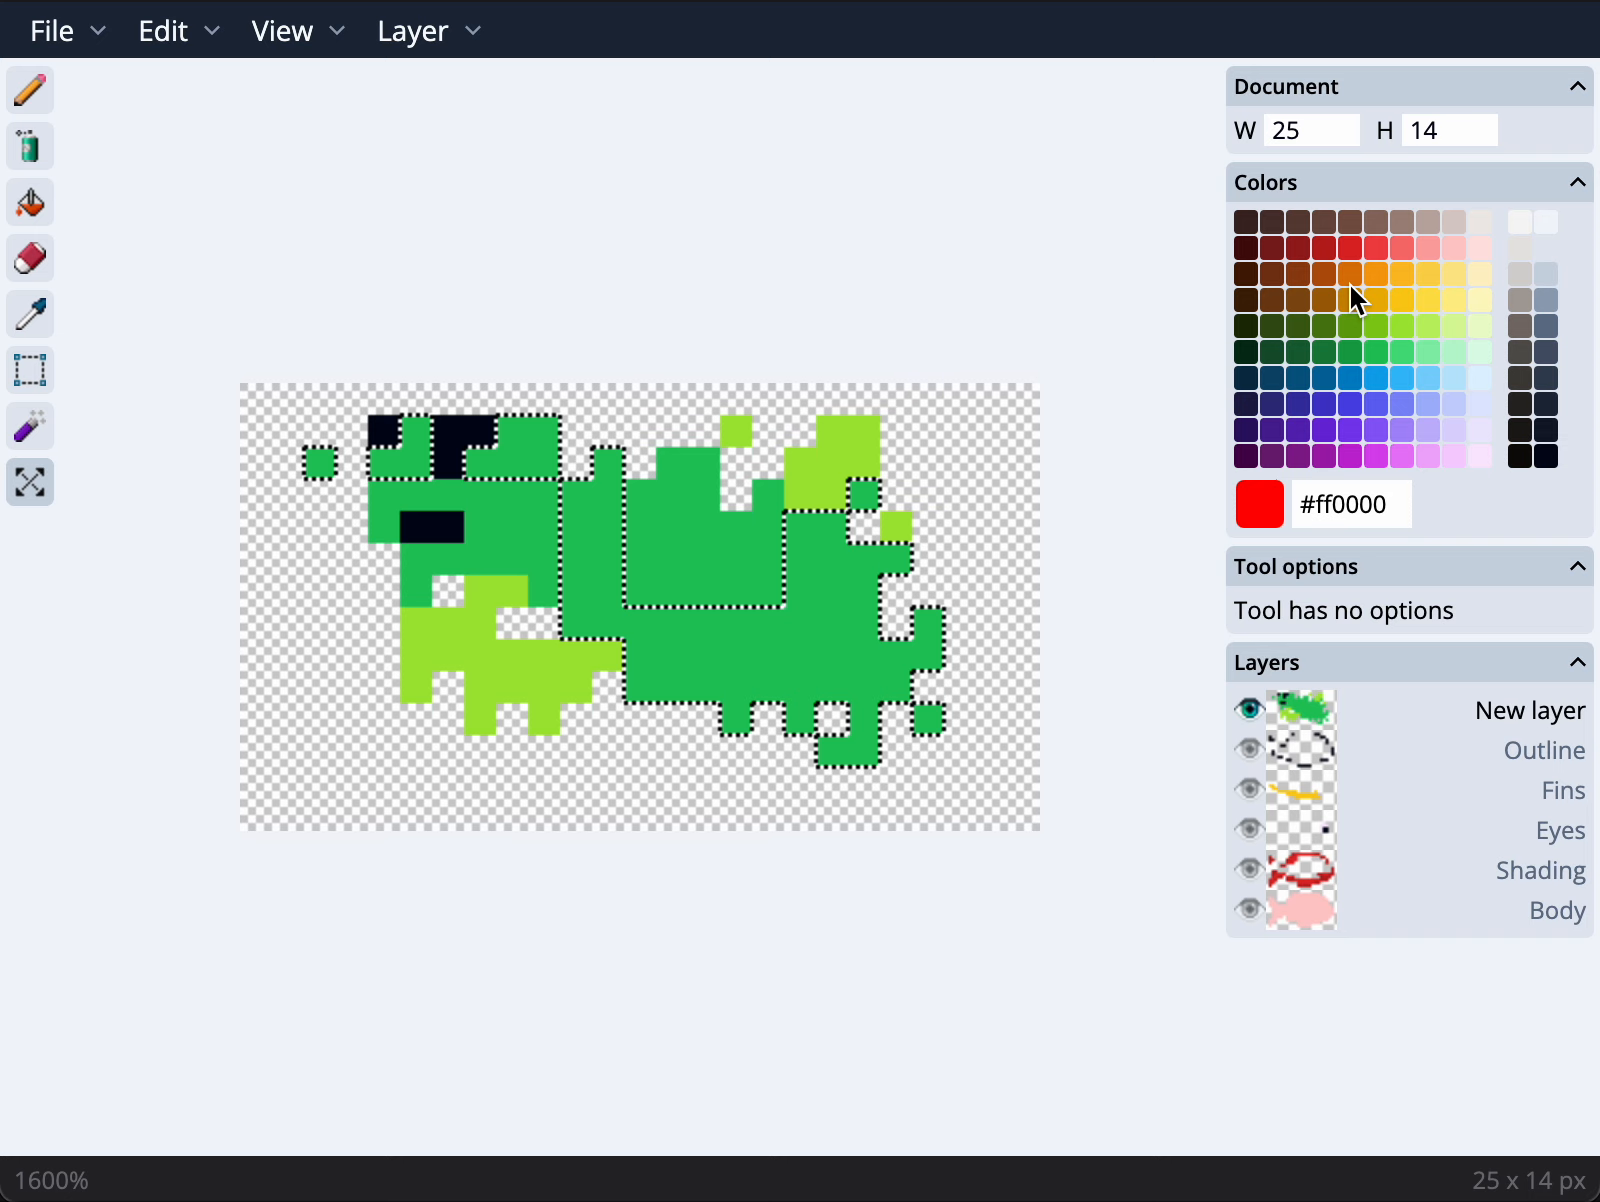
Collapse the Colors and Tool options sections
left_click(1572, 190)
left_click(1573, 230)
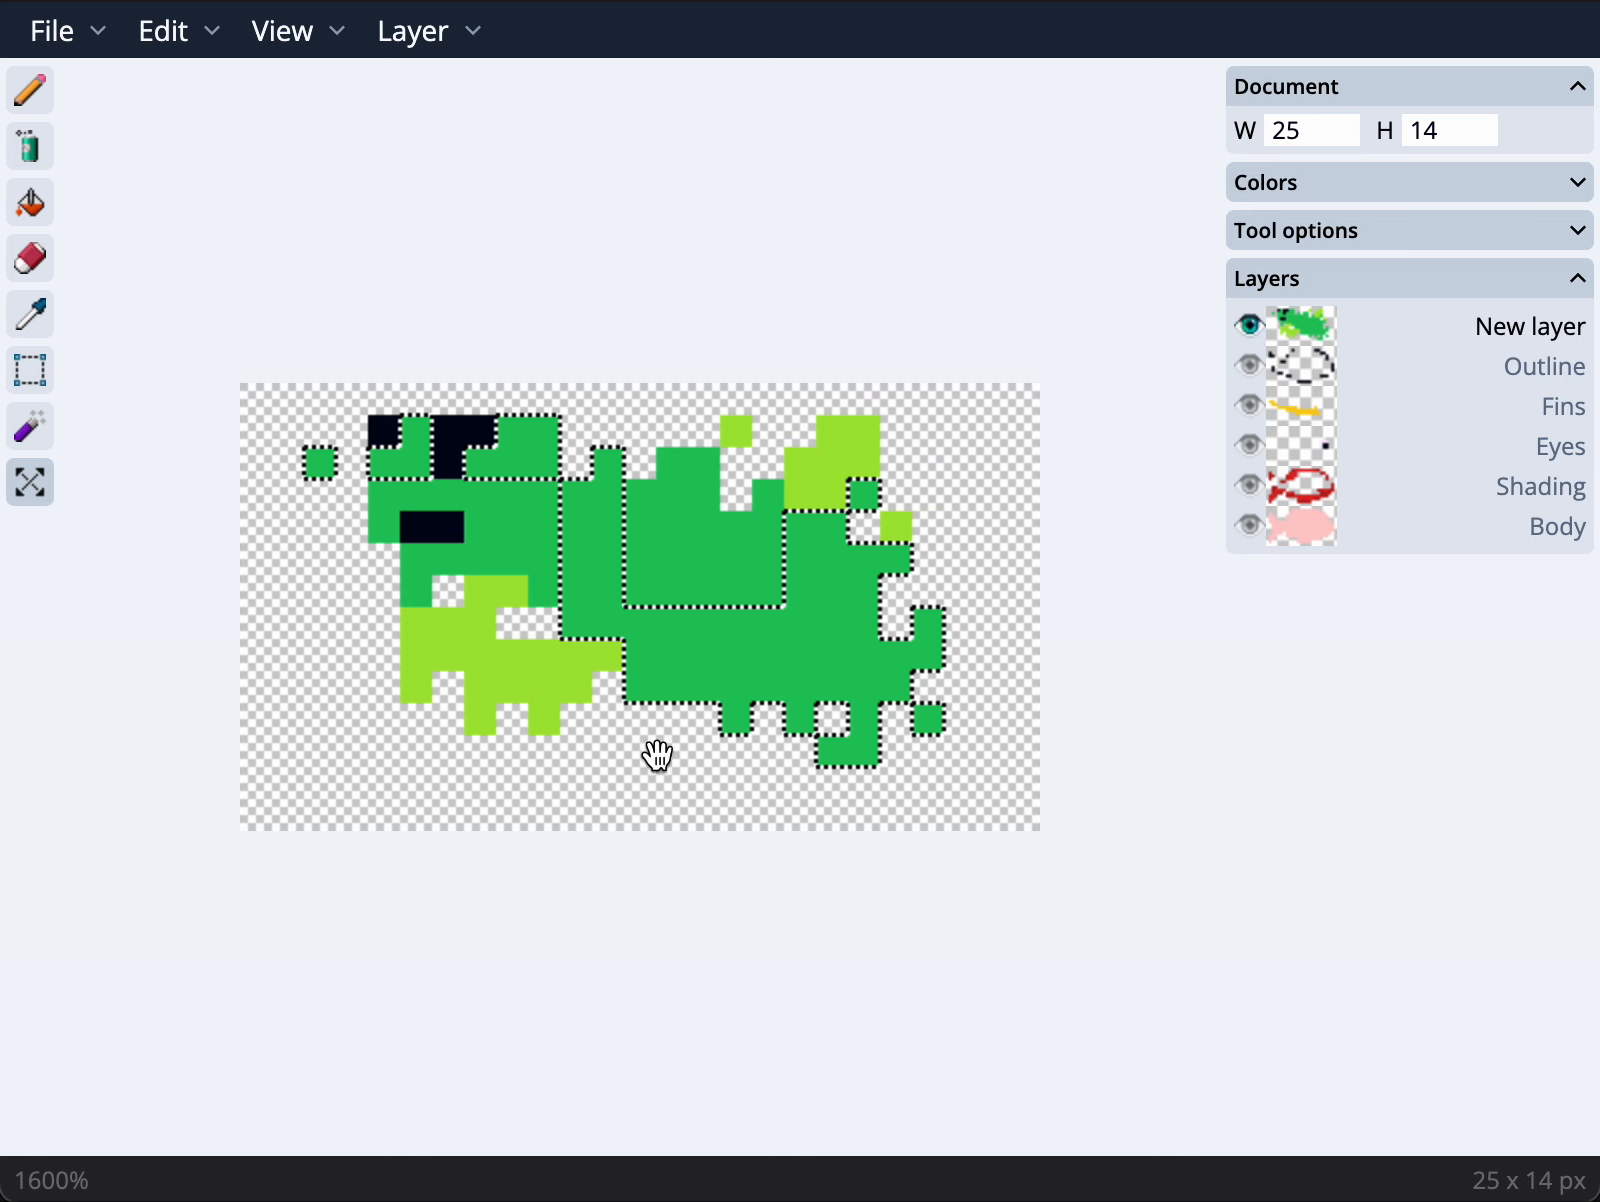
Replace the current selection with a single-pixel rectangular selection on the empty area just below the green shape
left_click(31, 371)
left_click(458, 718)
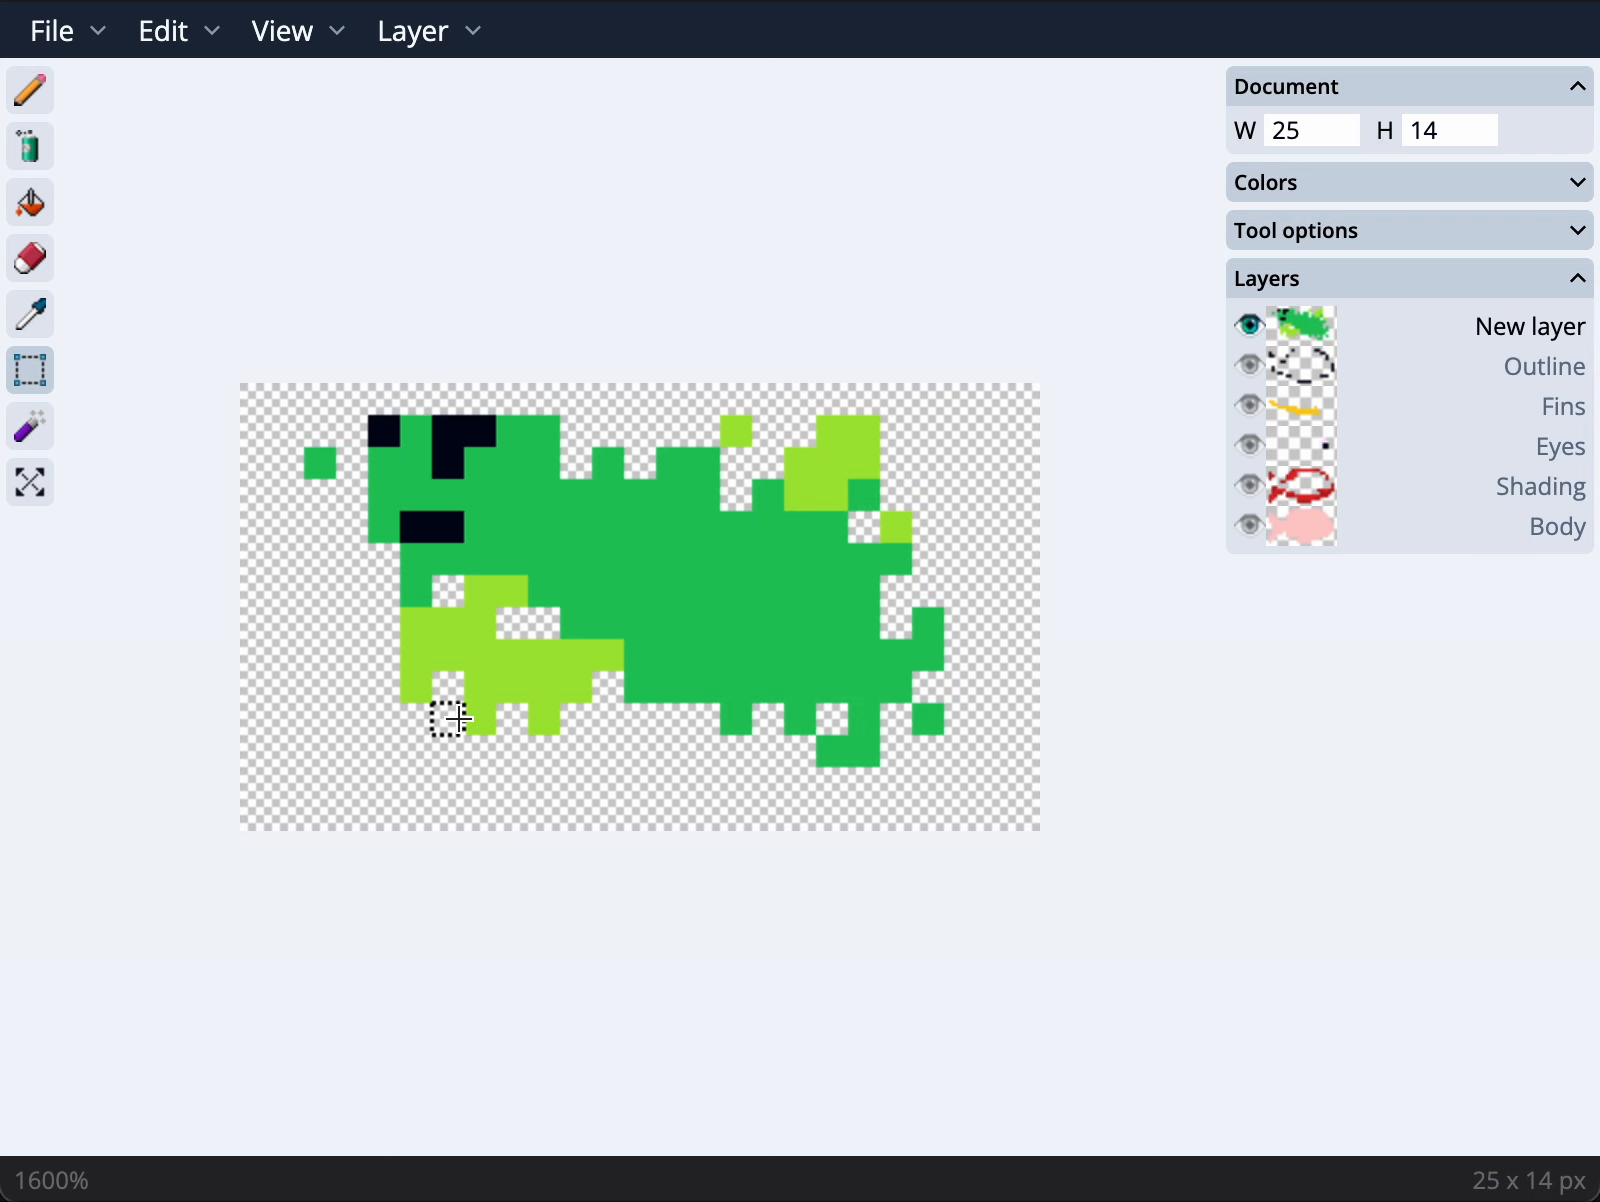
left_click(694, 750)
left_click(50, 40)
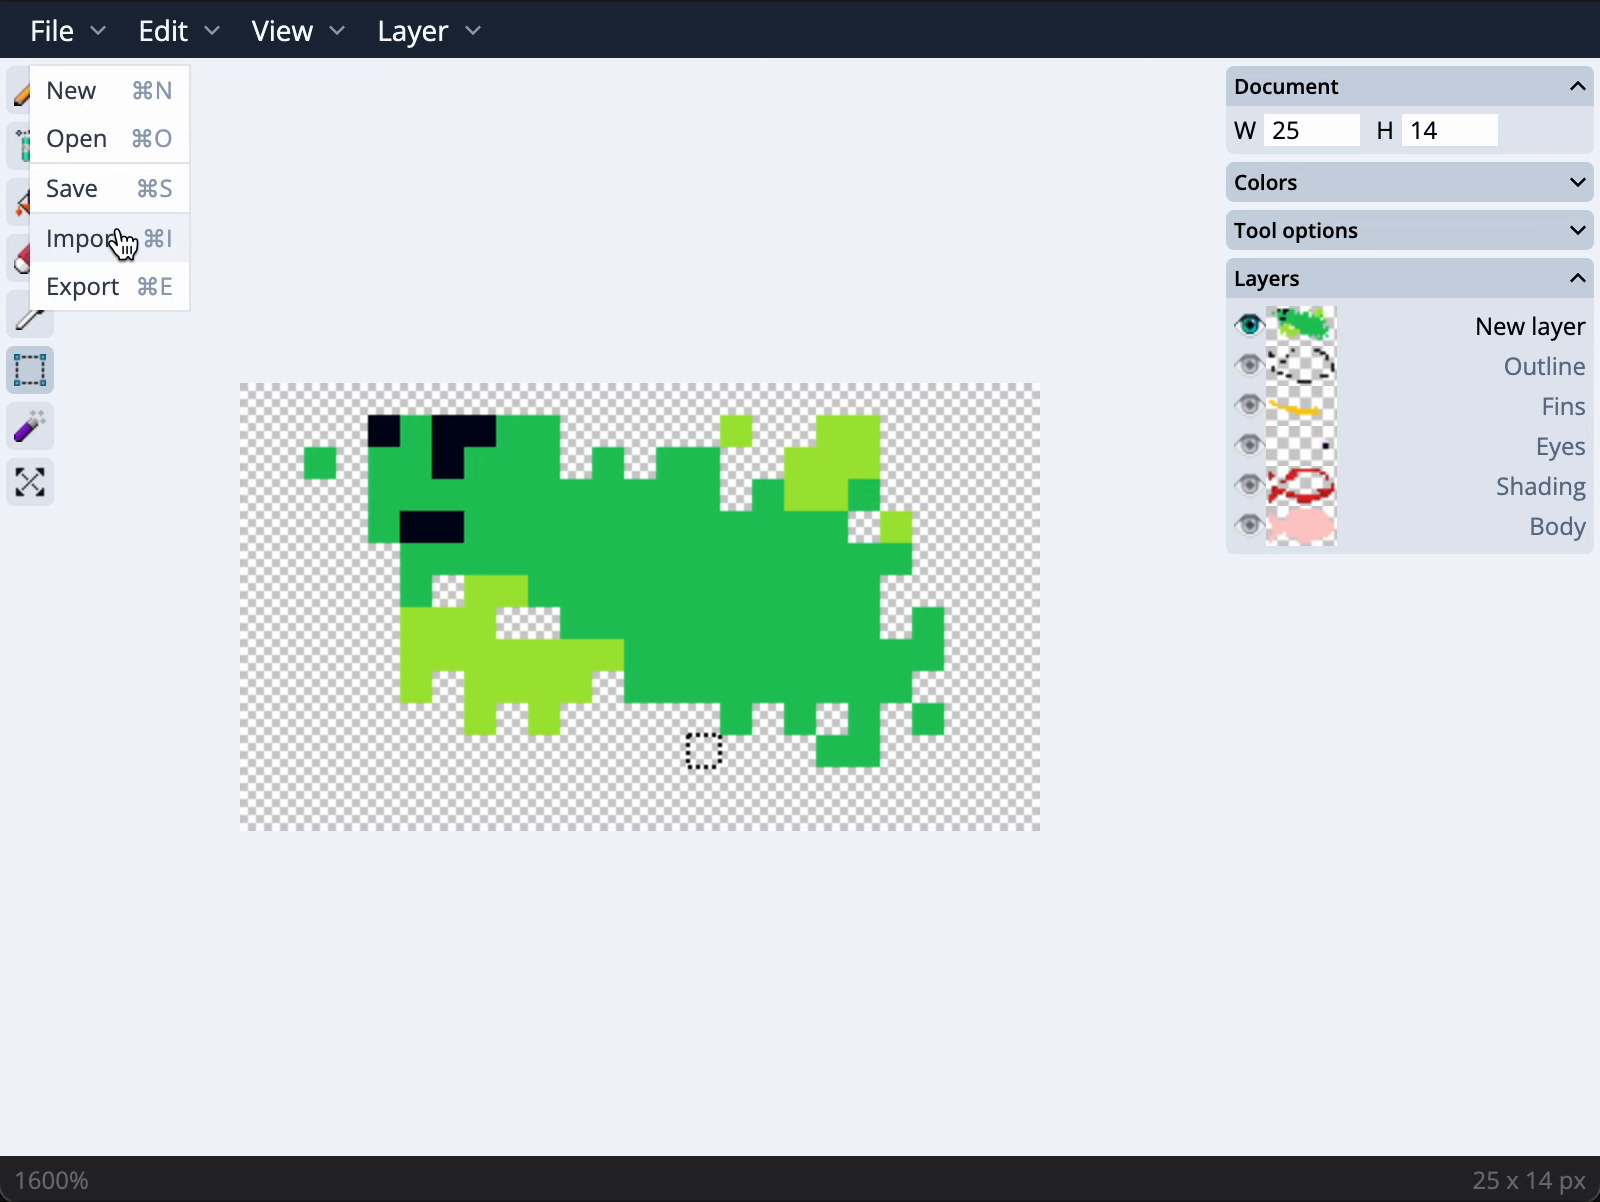
left_click(352, 166)
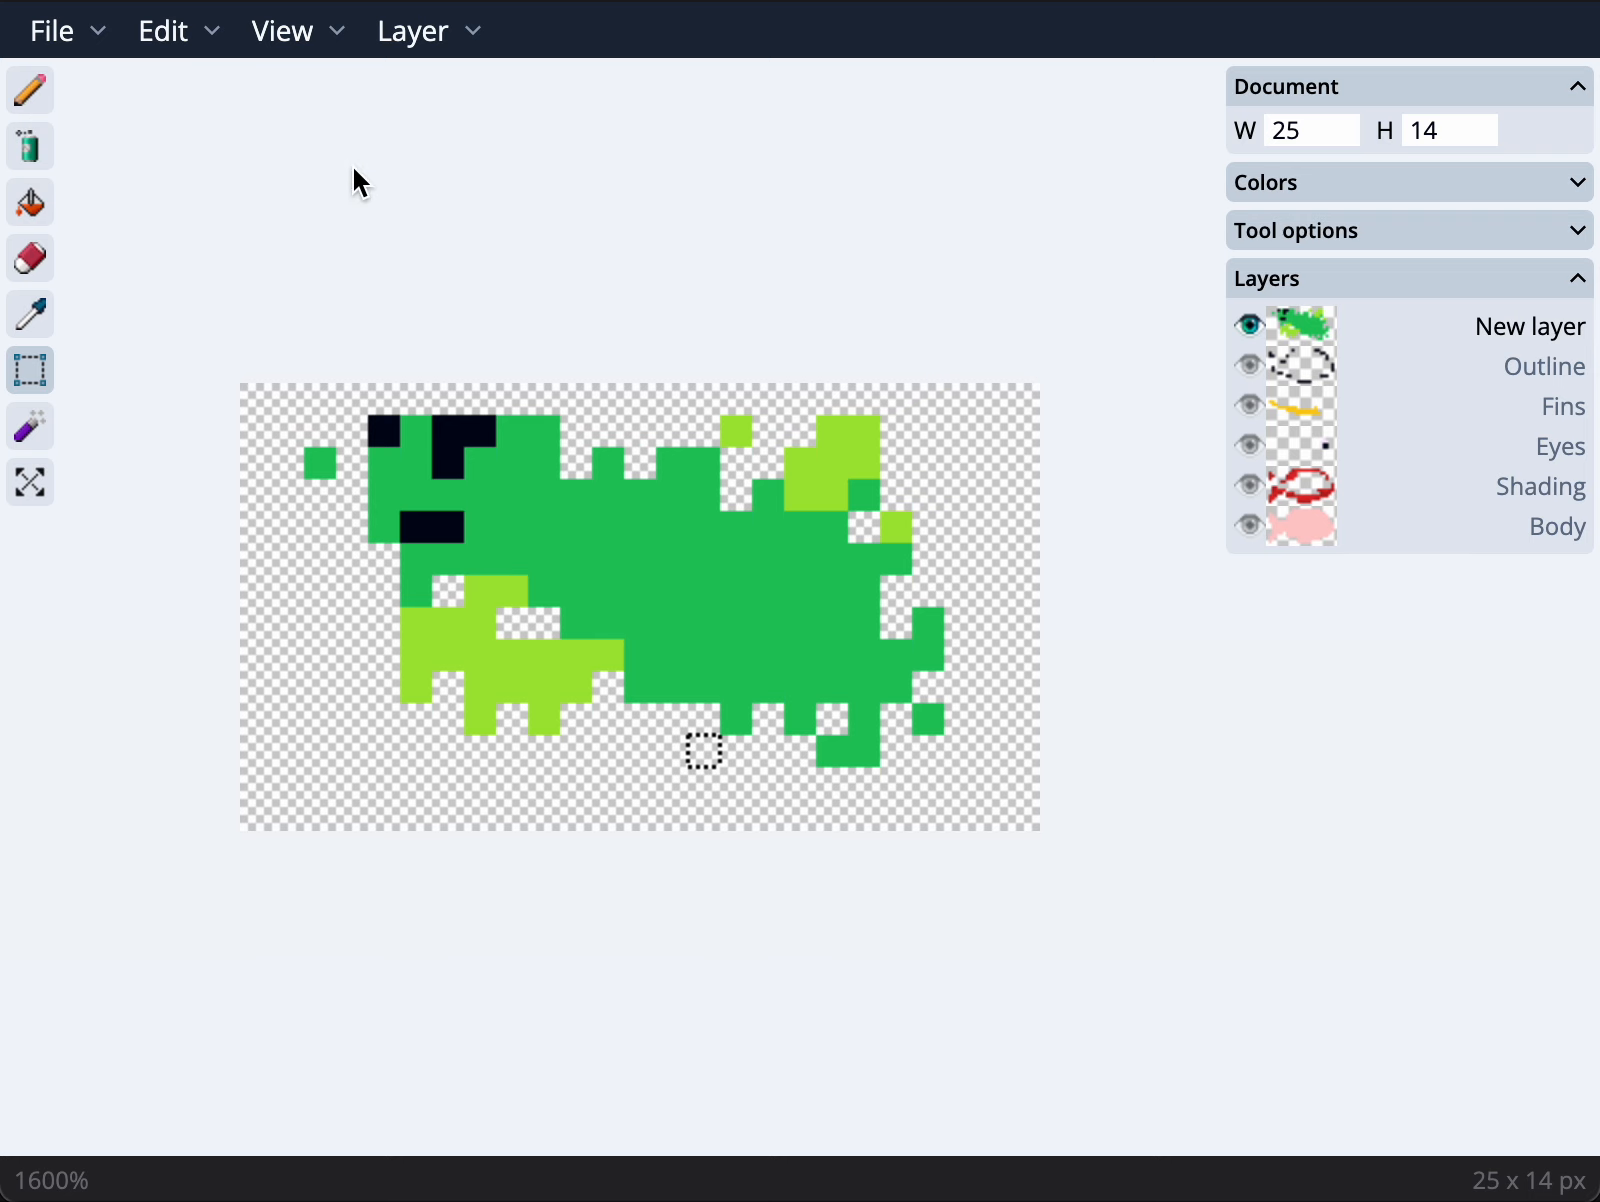